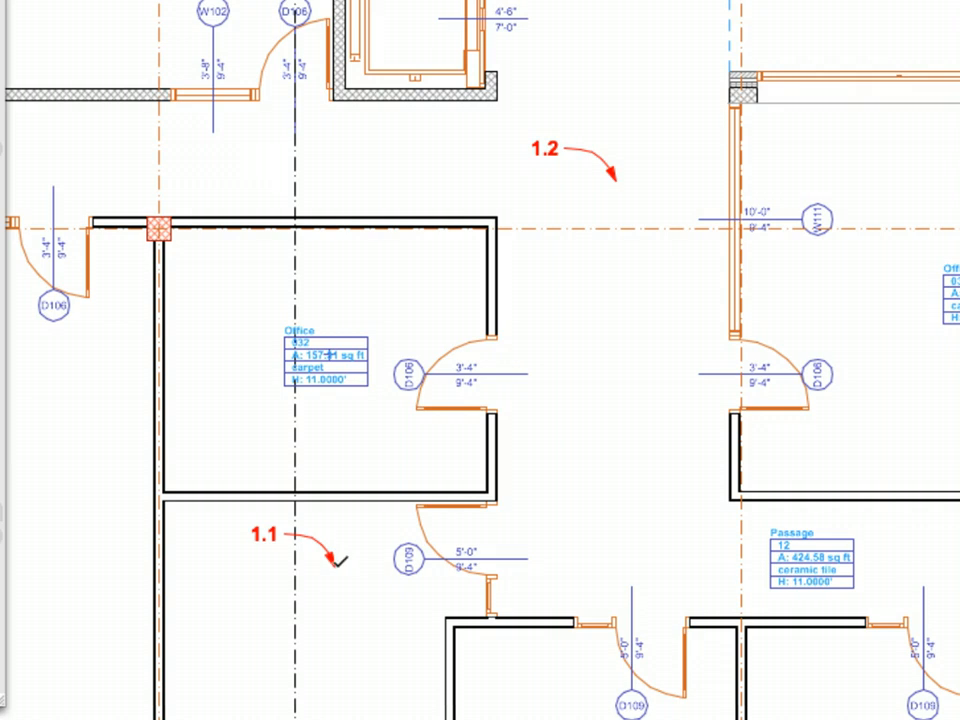
Draw a rectangular marquee from mark 1.1 below the office to mark 1.2 in the corridor.
click(335, 565)
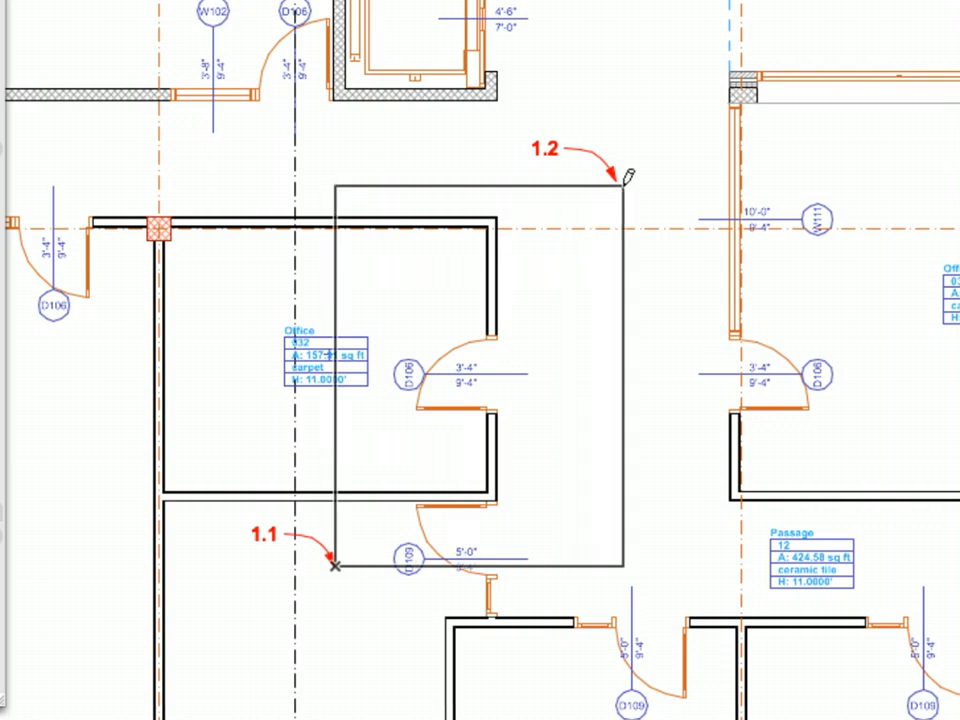
click(615, 178)
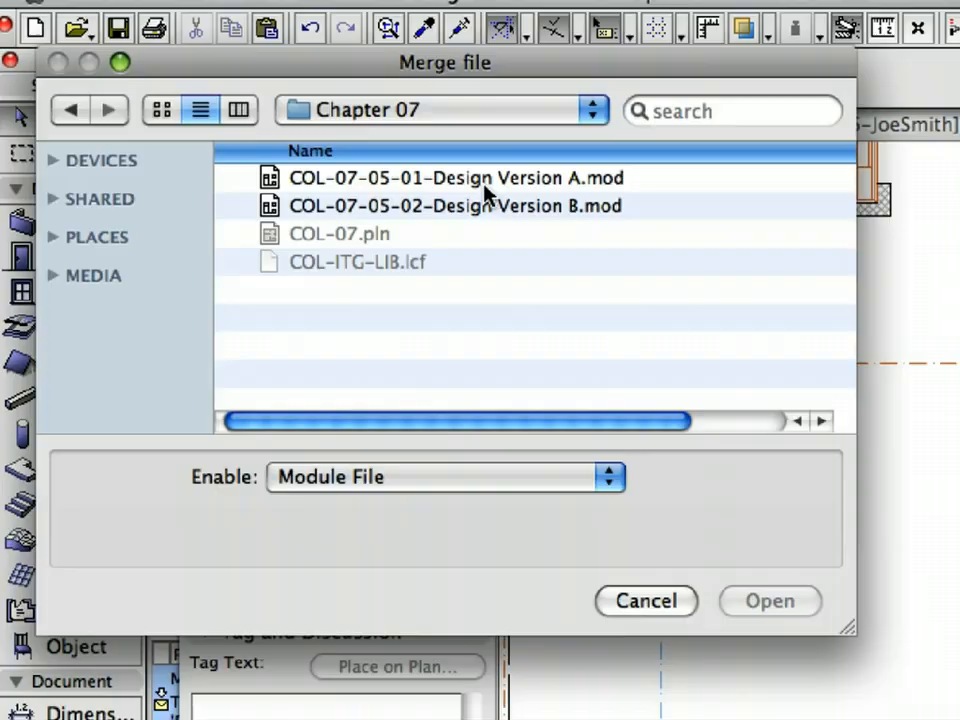
Merge the module file COL-07-05-01-Design Version A.mod from the Chapter 07 folder into the project.
click(487, 180)
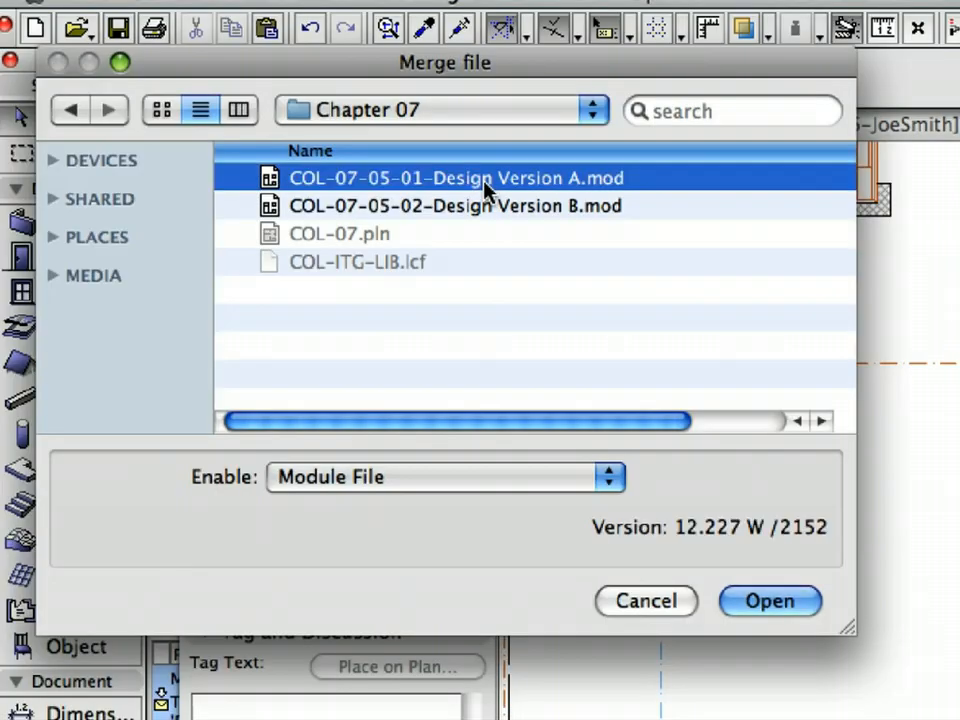
click(807, 597)
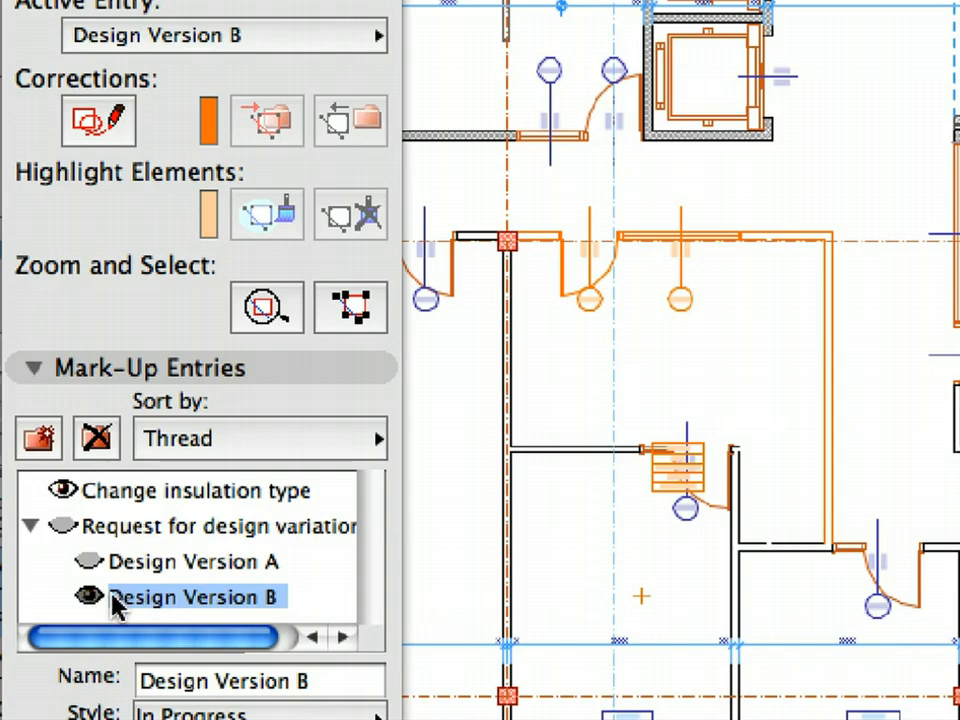
Toggle the visibility of the Design Version B and Design Version A mark-up entries in turn to compare both layouts.
click(92, 600)
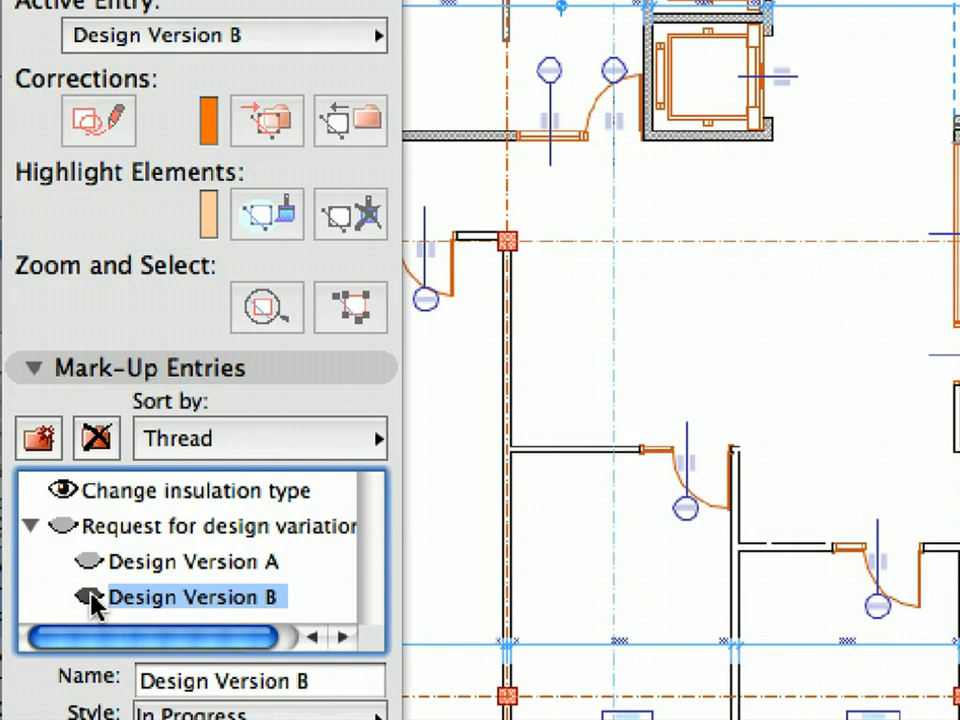
click(92, 600)
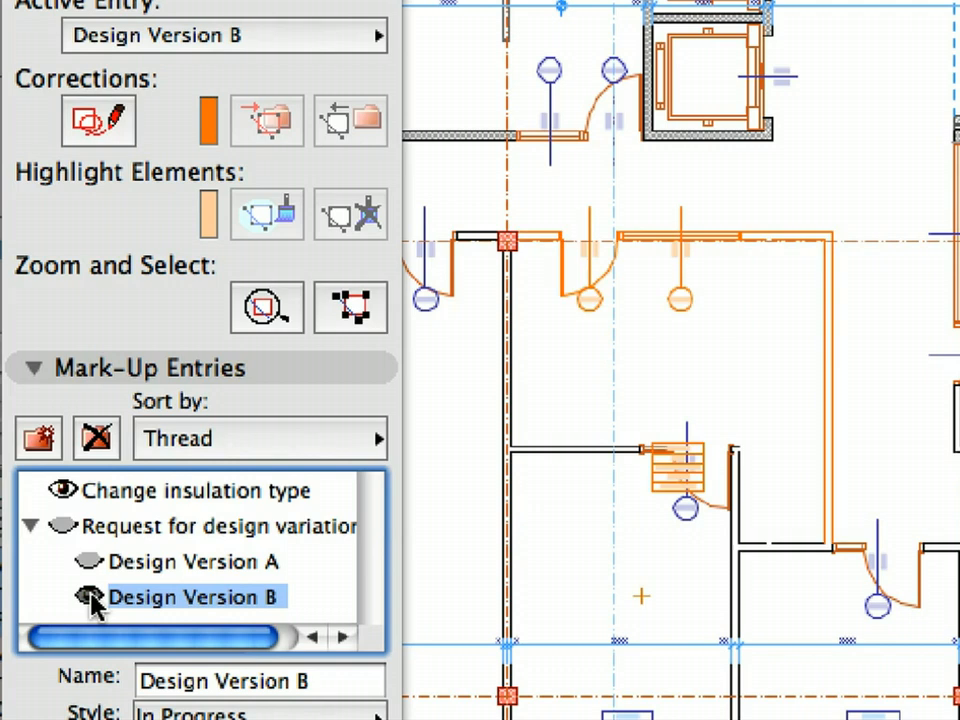
click(91, 565)
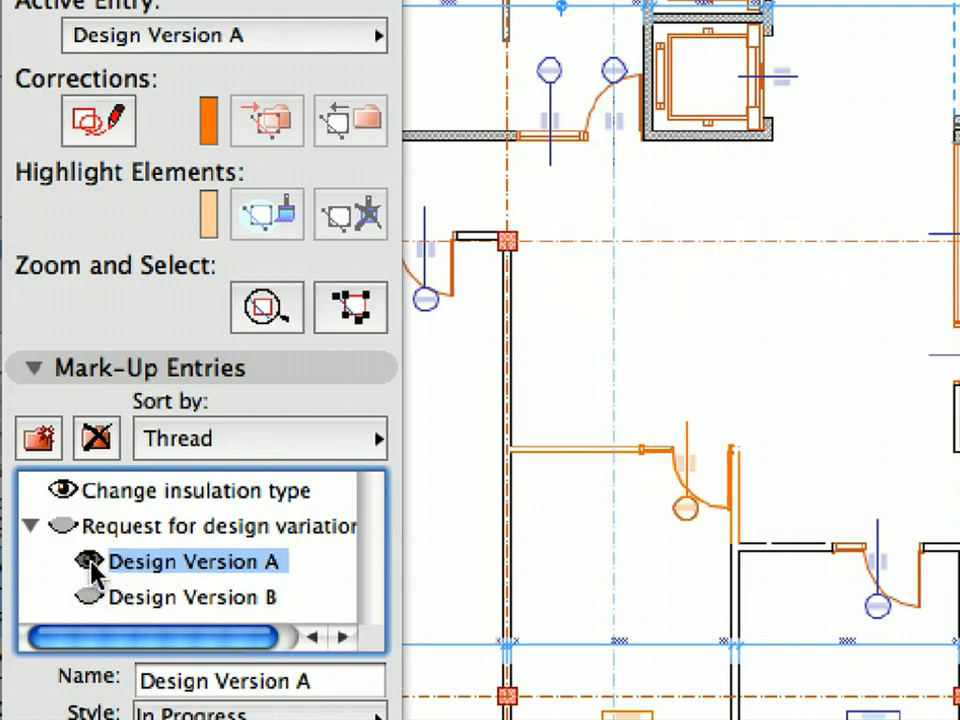
click(91, 565)
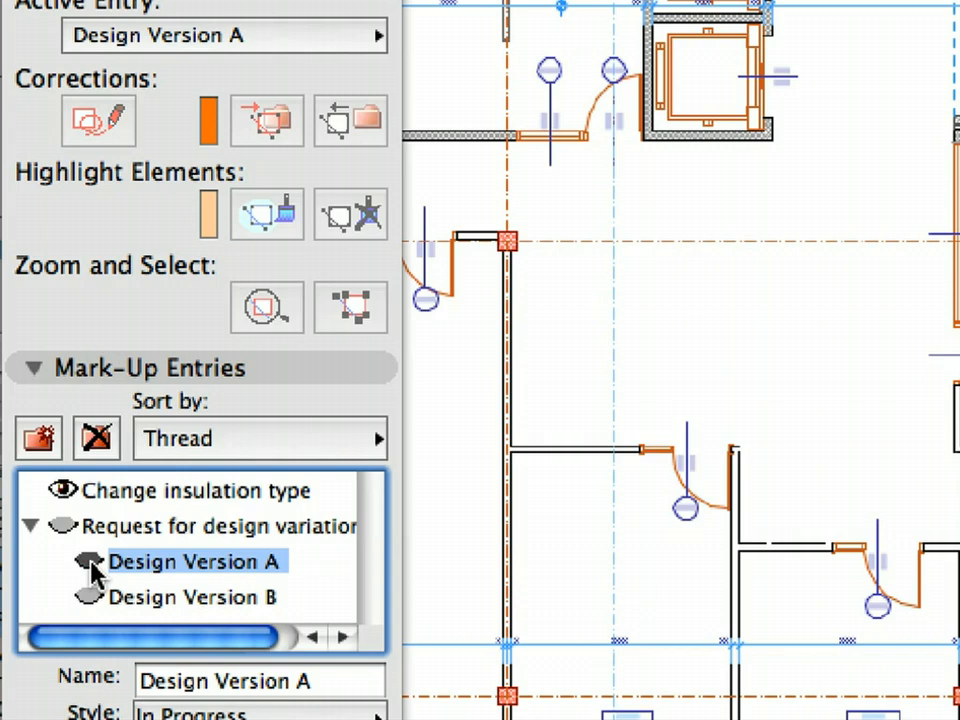
click(91, 565)
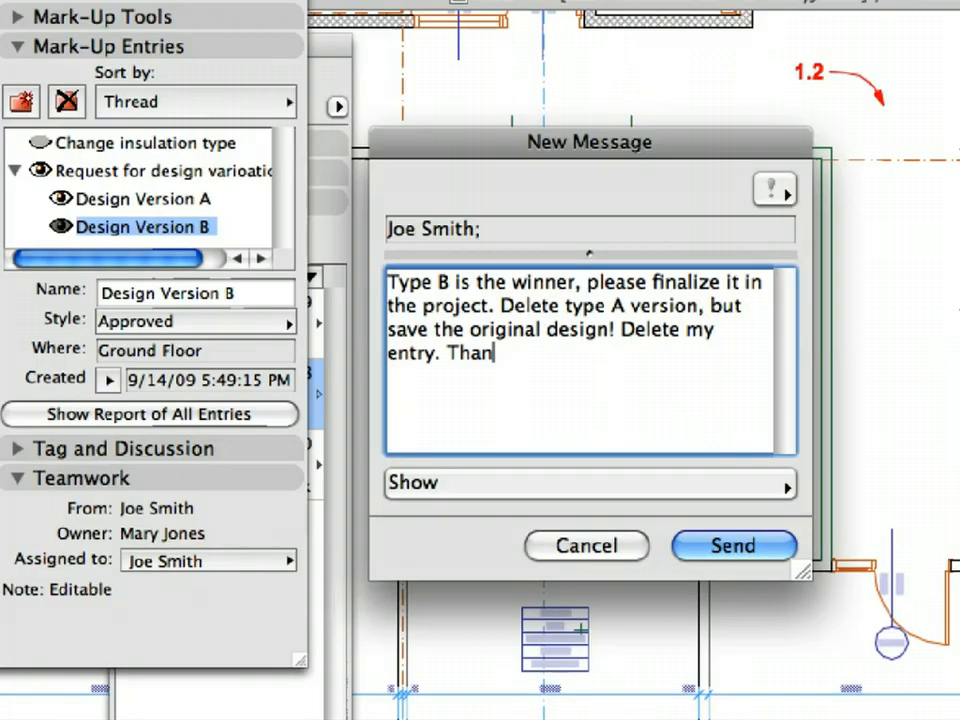
Complete the closing word of the message about finalizing Type B so it reads "Thanks,".
text(ks,)
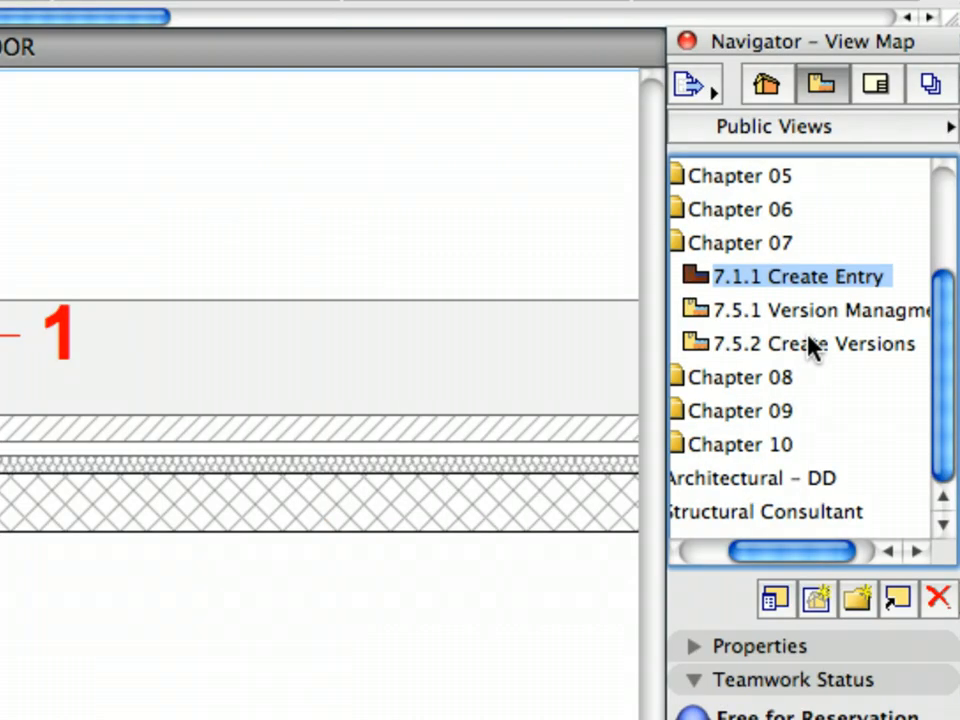
Open view 7.5.1 of Chapter 07 and create a mark-up entry named "Request for design variations" with the Remarks style.
double_click(812, 311)
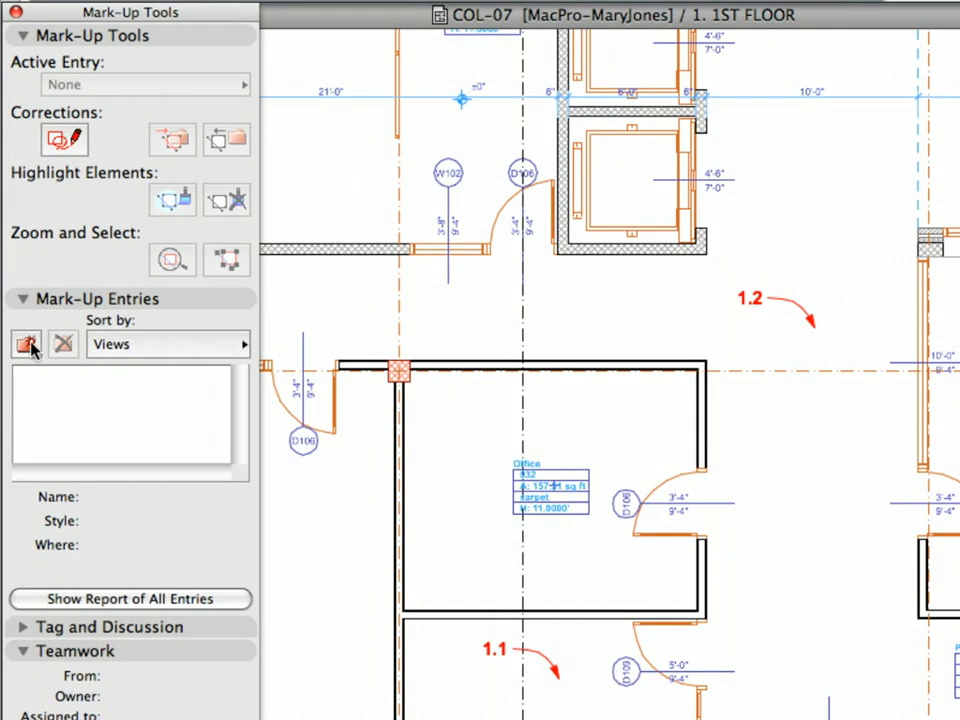
click(27, 344)
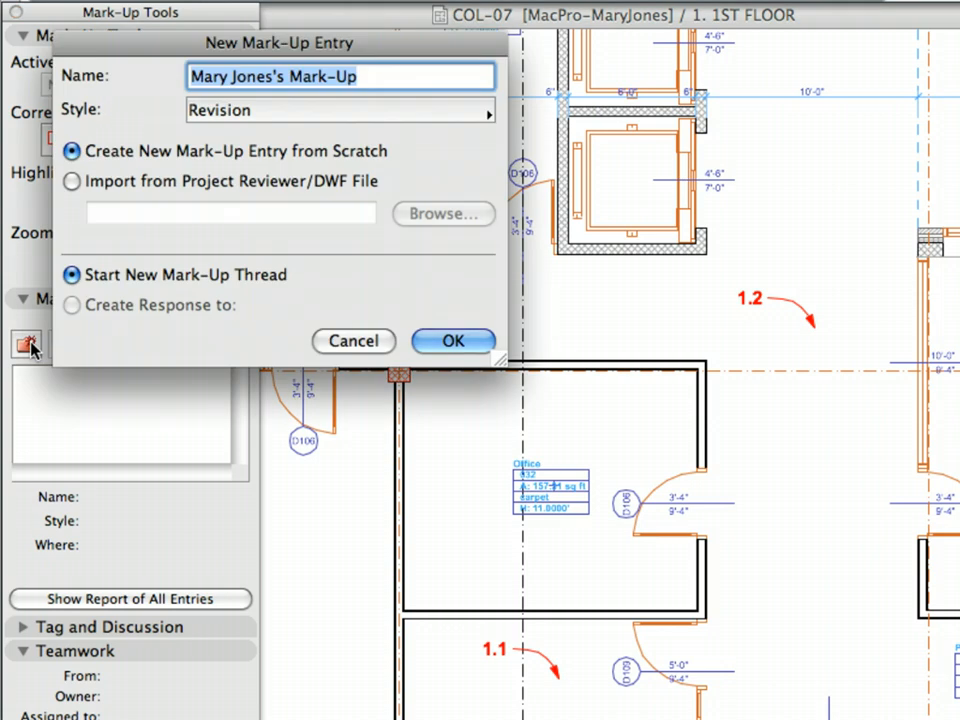
text(Re)
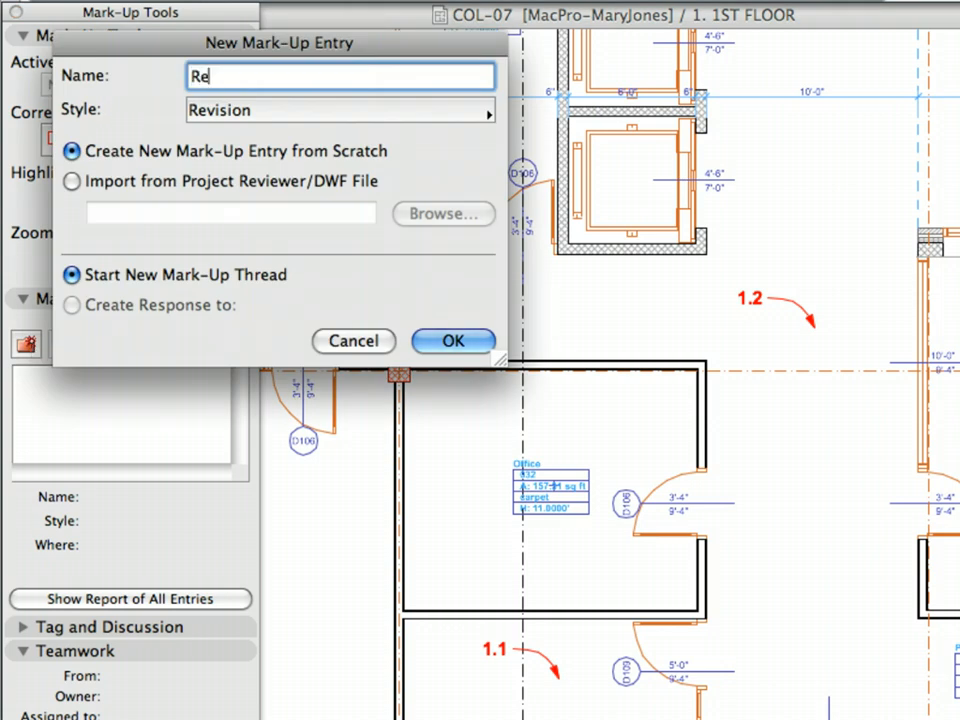
text(quest for design)
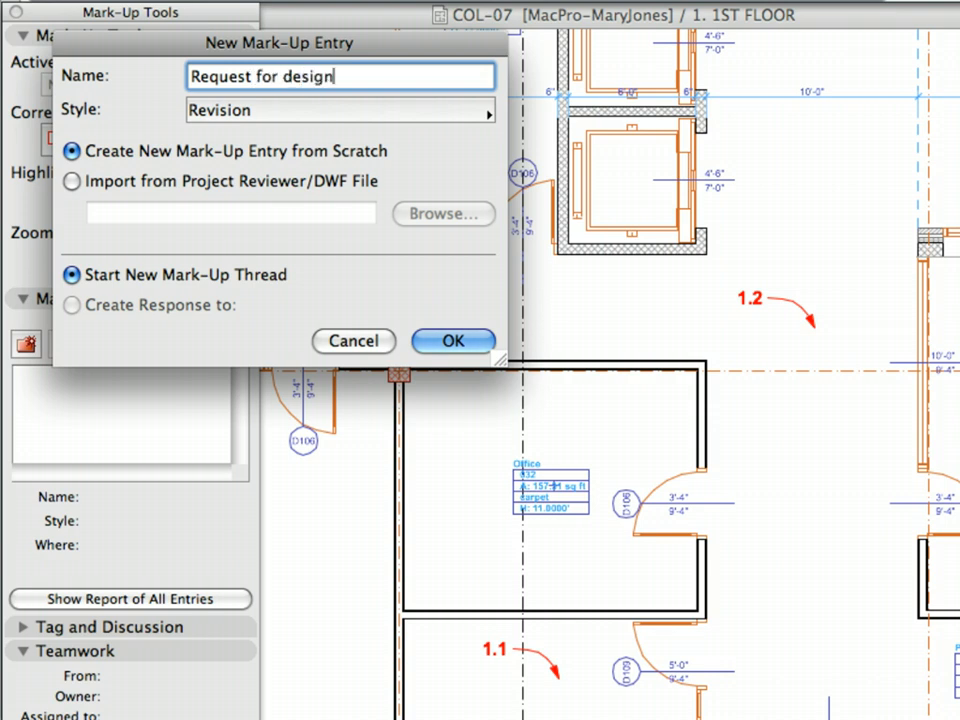
text( variations)
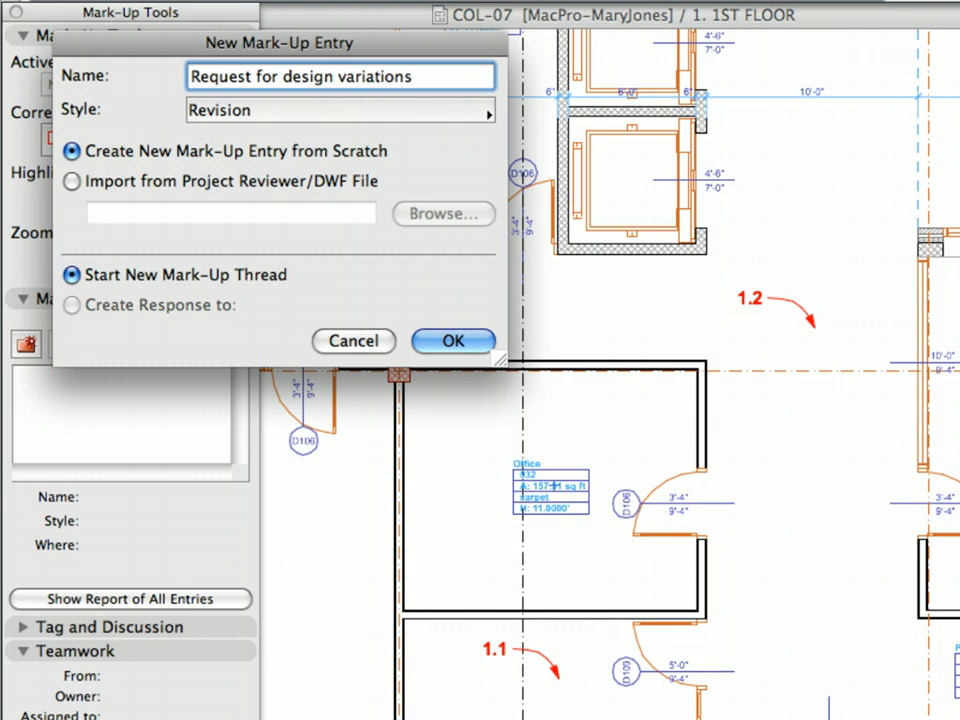
click(420, 108)
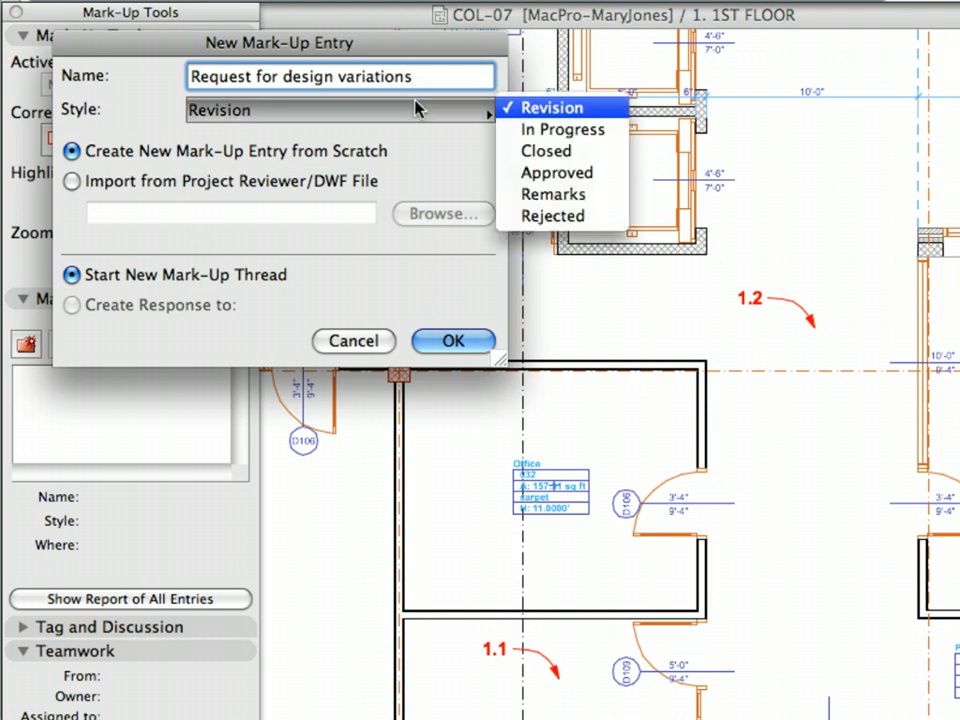
click(593, 197)
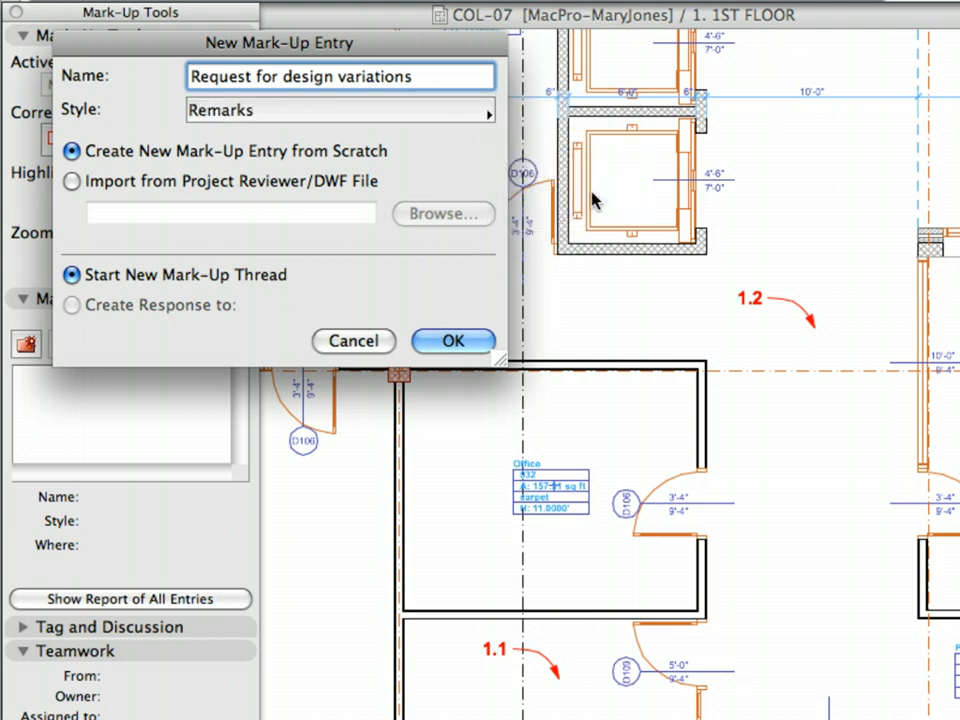
click(453, 341)
Draw a marquee from mark 1.1 to mark 1.2 around the office's door side and select all elements in it.
click(77, 200)
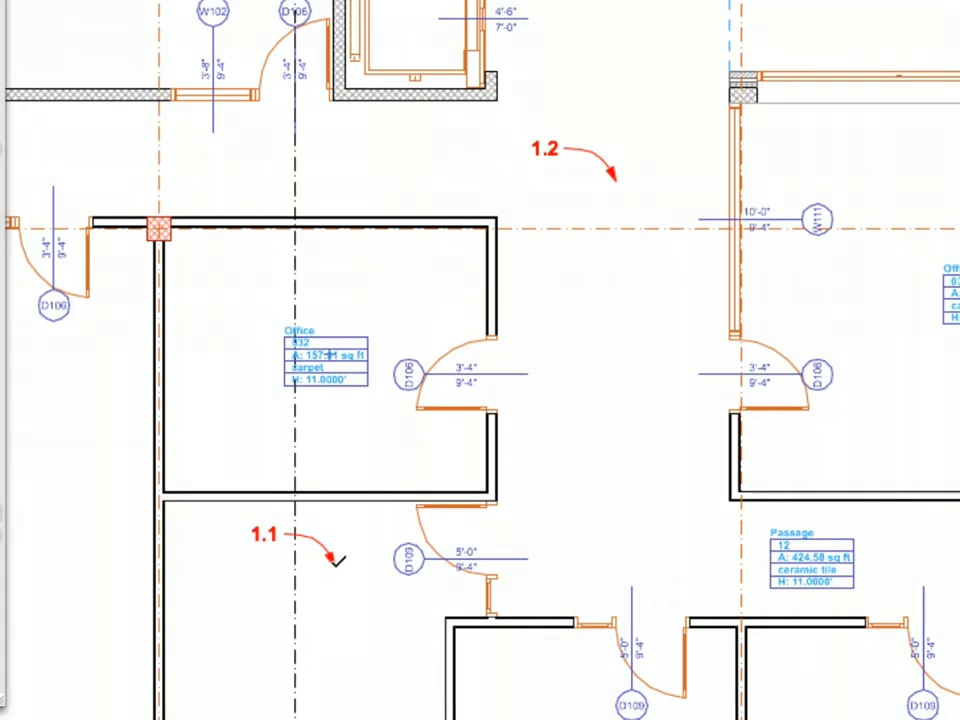
click(334, 566)
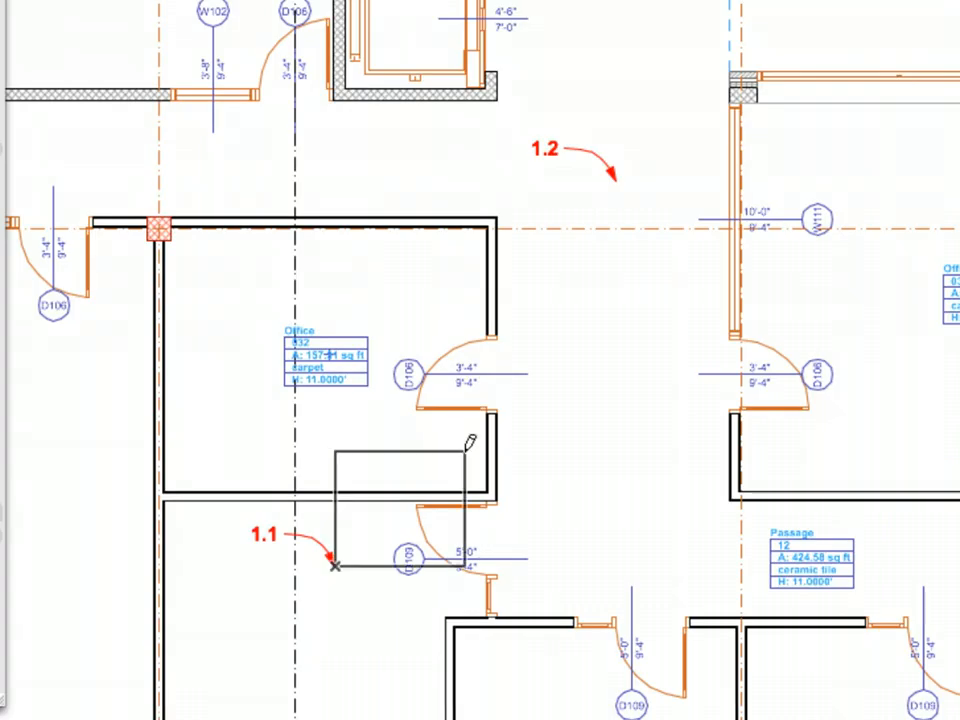
click(616, 180)
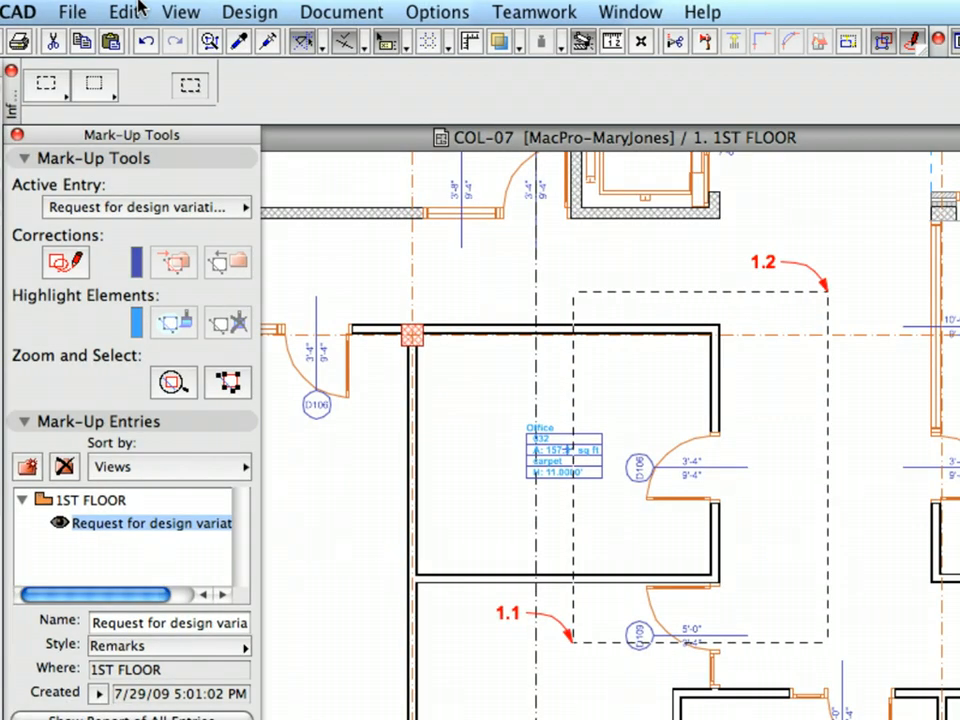
click(133, 12)
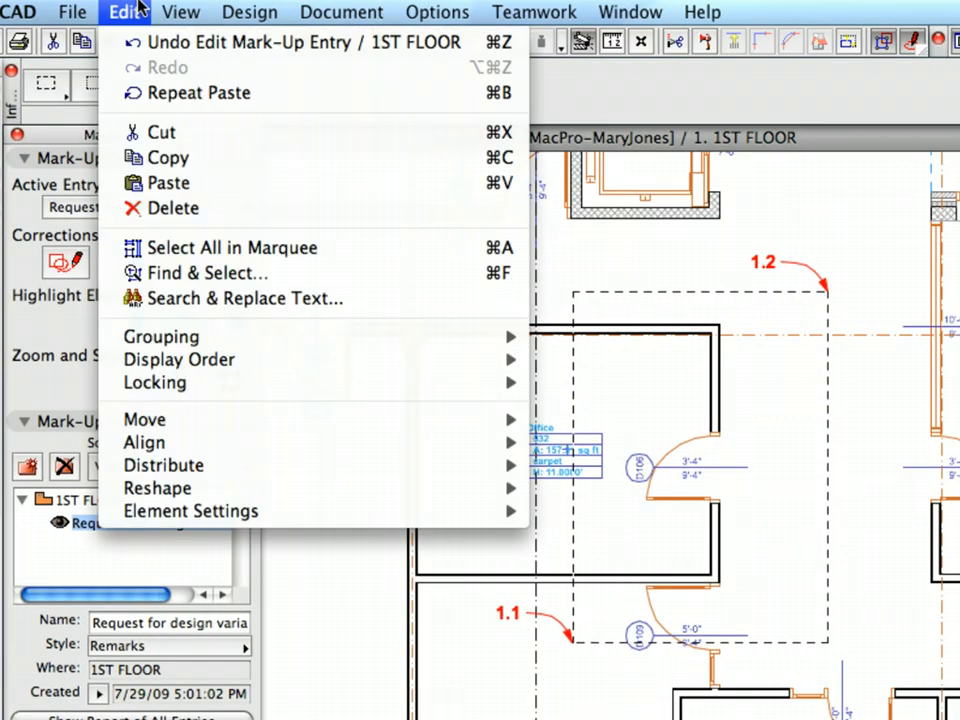
click(400, 250)
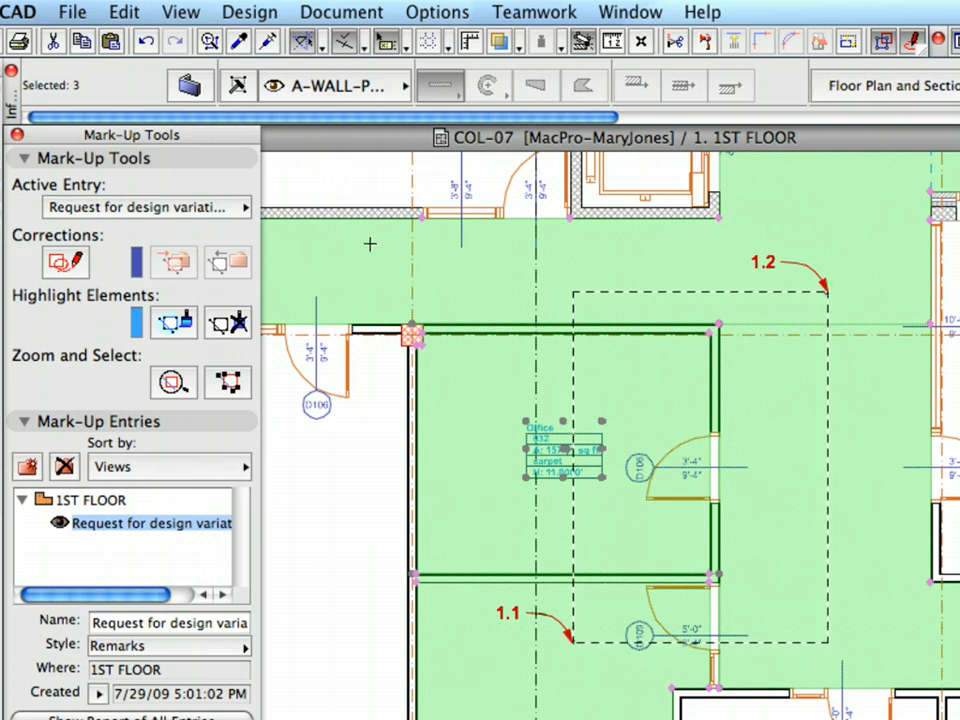
Reserve the selected office elements and add them as corrections to the "Request for design variations" entry.
right_click(362, 166)
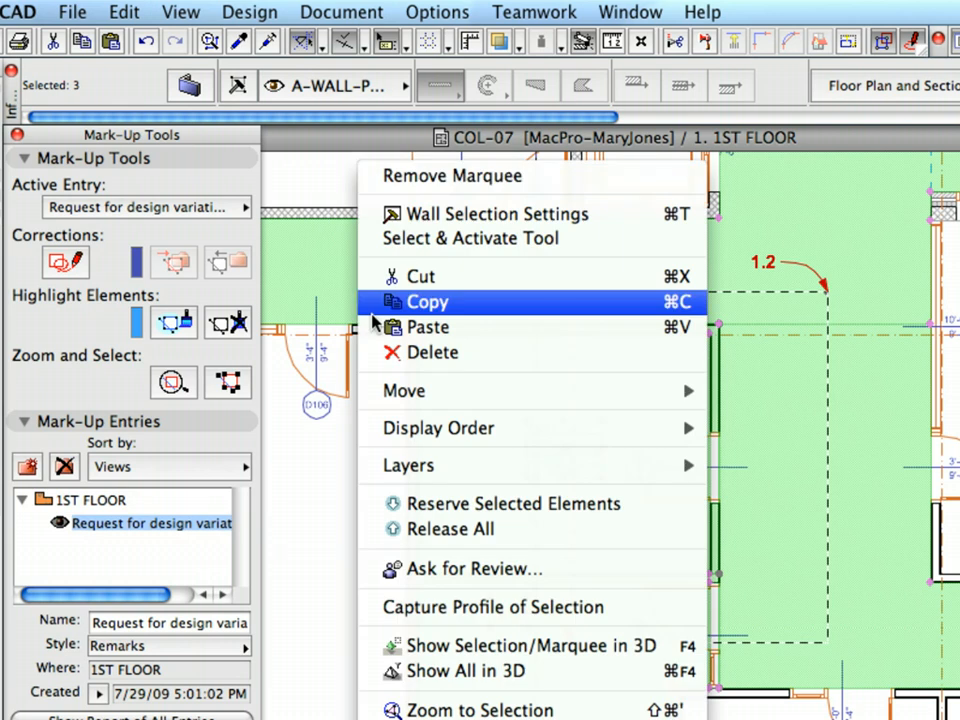
click(643, 516)
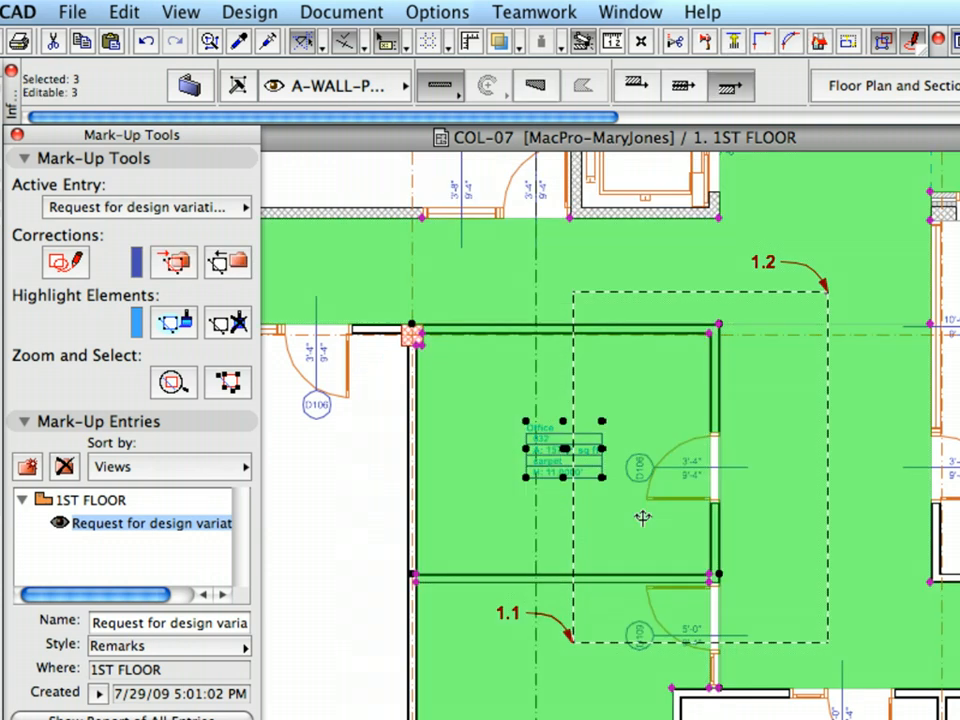
click(135, 528)
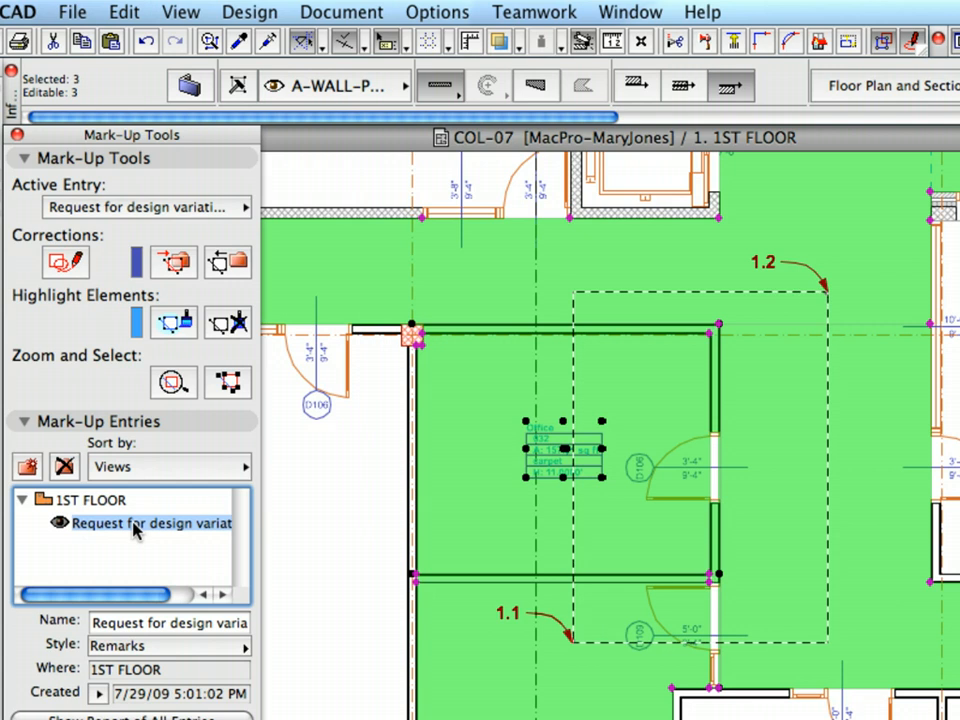
click(177, 262)
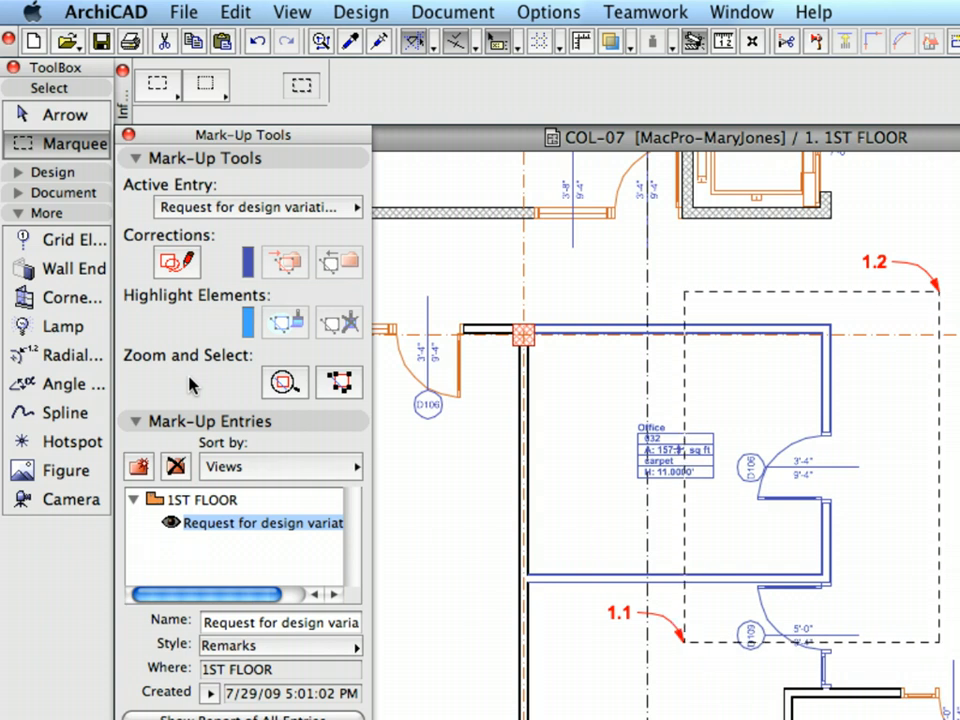
Add the comment "Create two design alternatives for selected area! No window in office. Remove it or merge with adjoining office." to the entry.
click(235, 422)
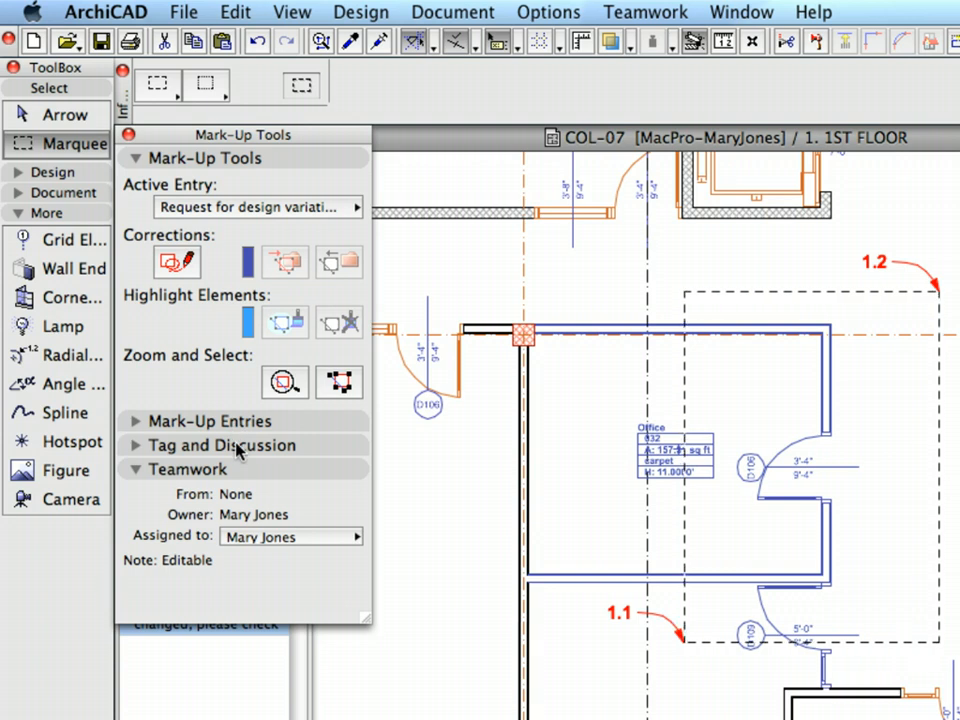
click(238, 447)
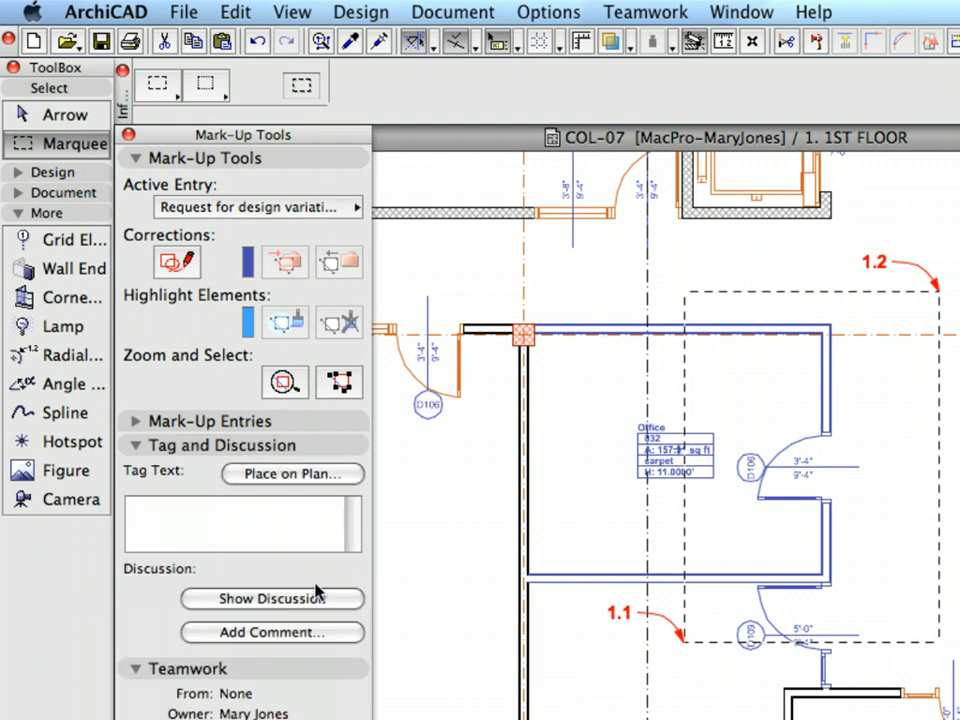
click(312, 640)
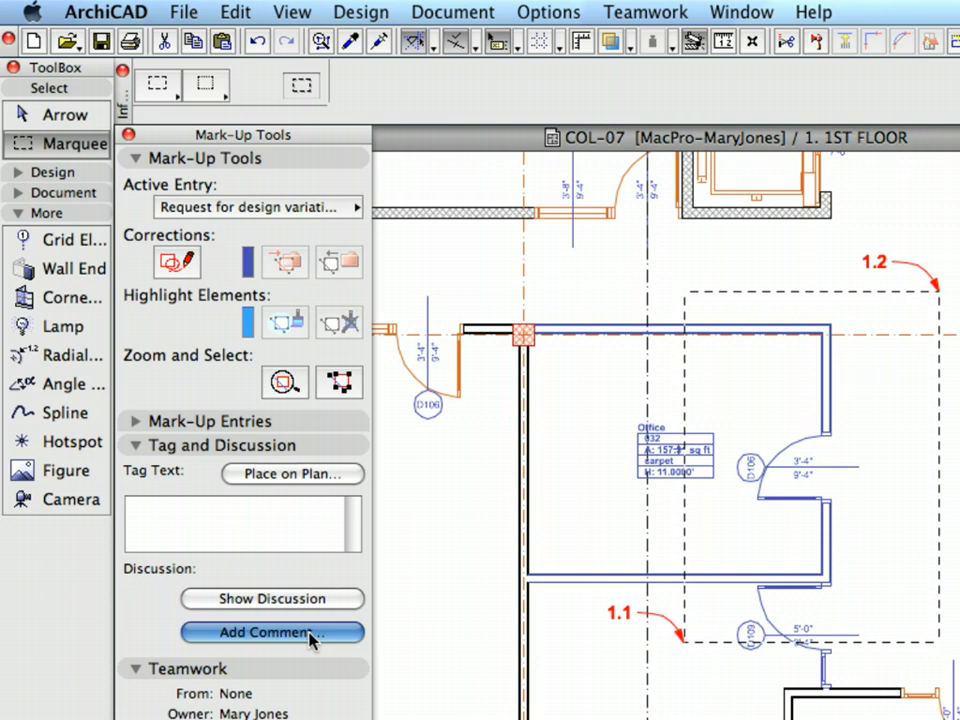
text(Create two design)
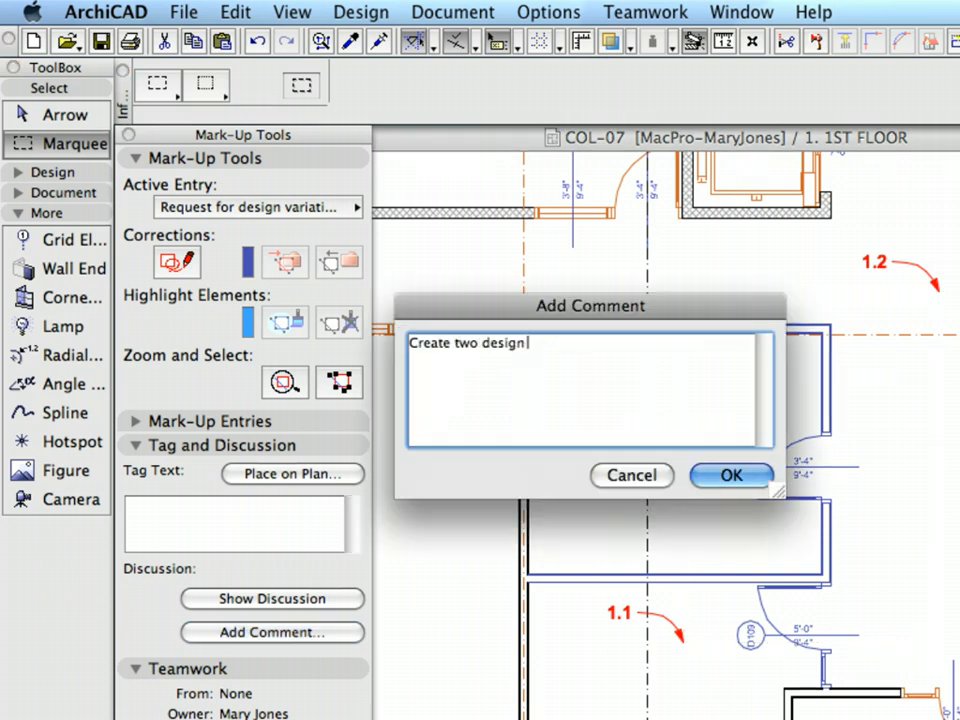
text( alternatives for selec)
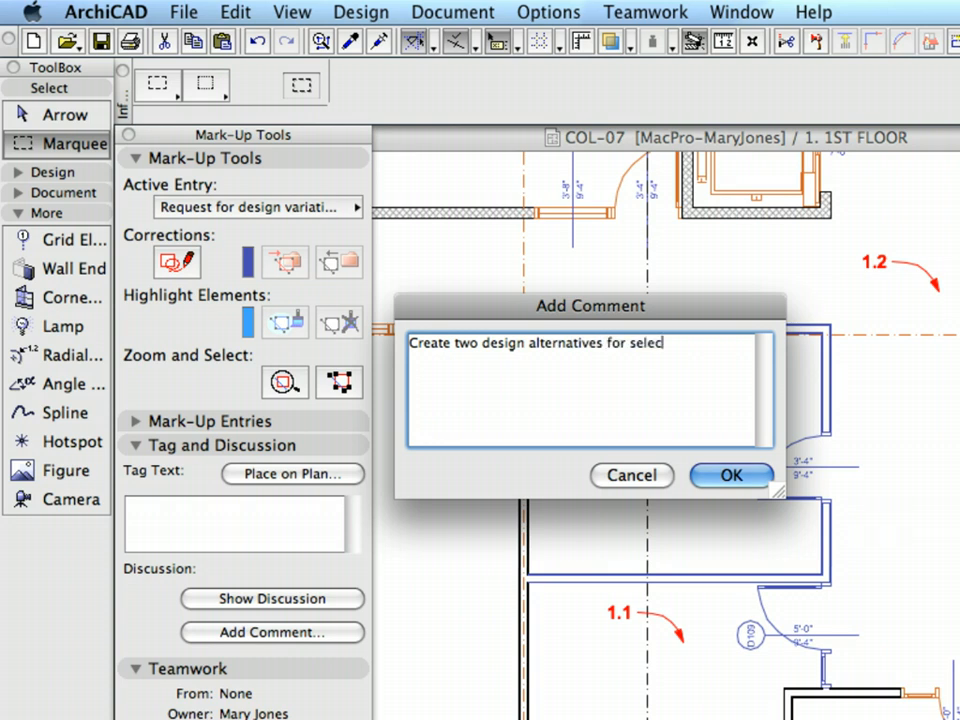
text(ted area!)
key(Return)
text(N)
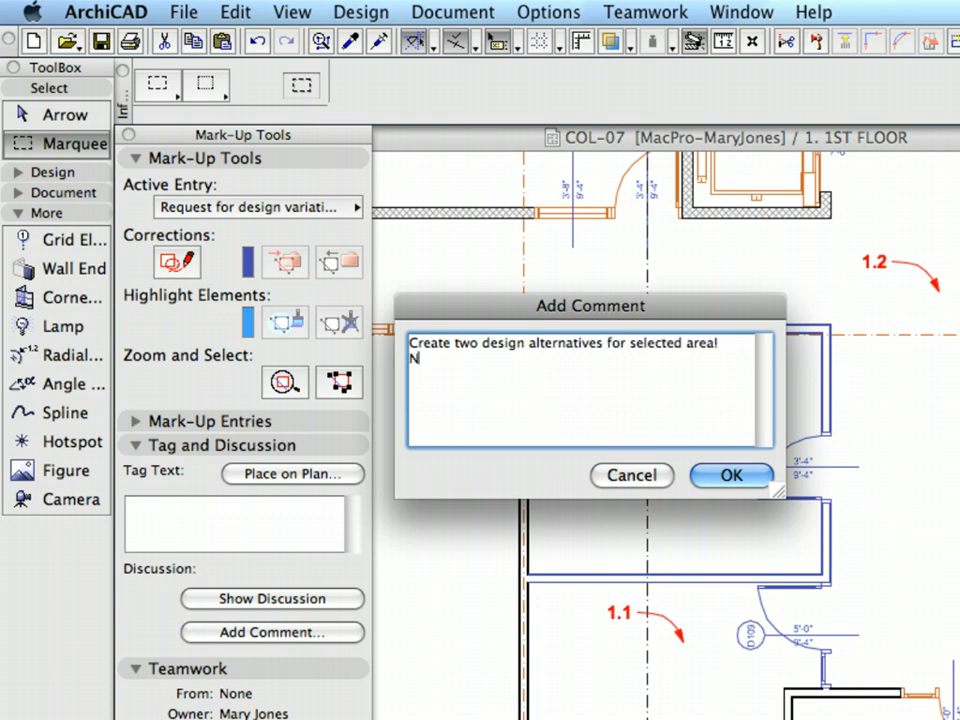
text(o window in office)
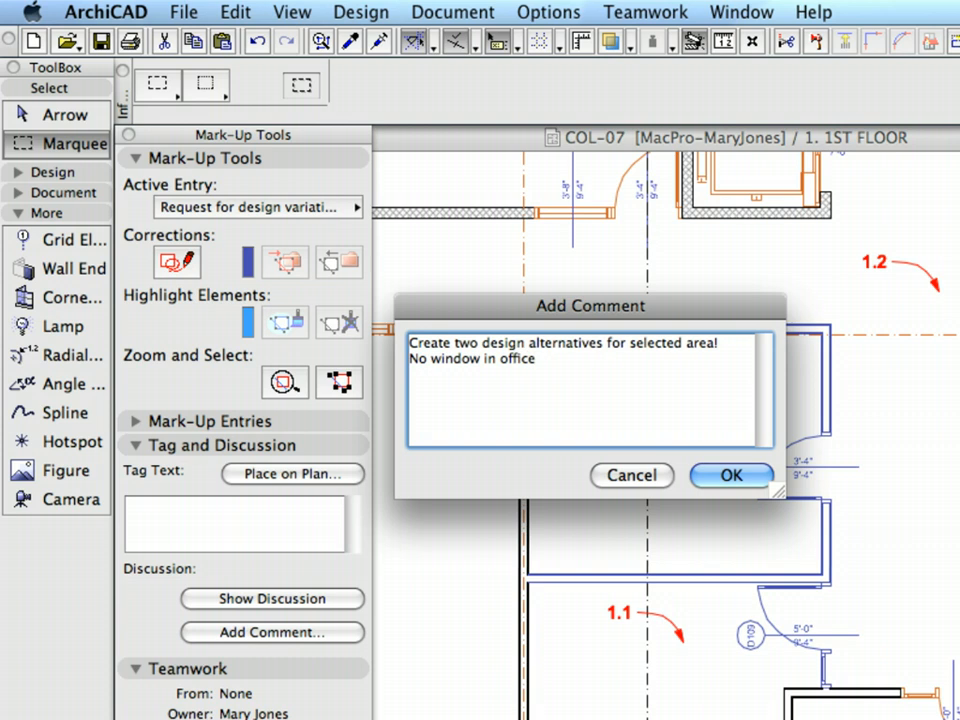
text(.)
key(Return)
text(Remove it or merge with ad)
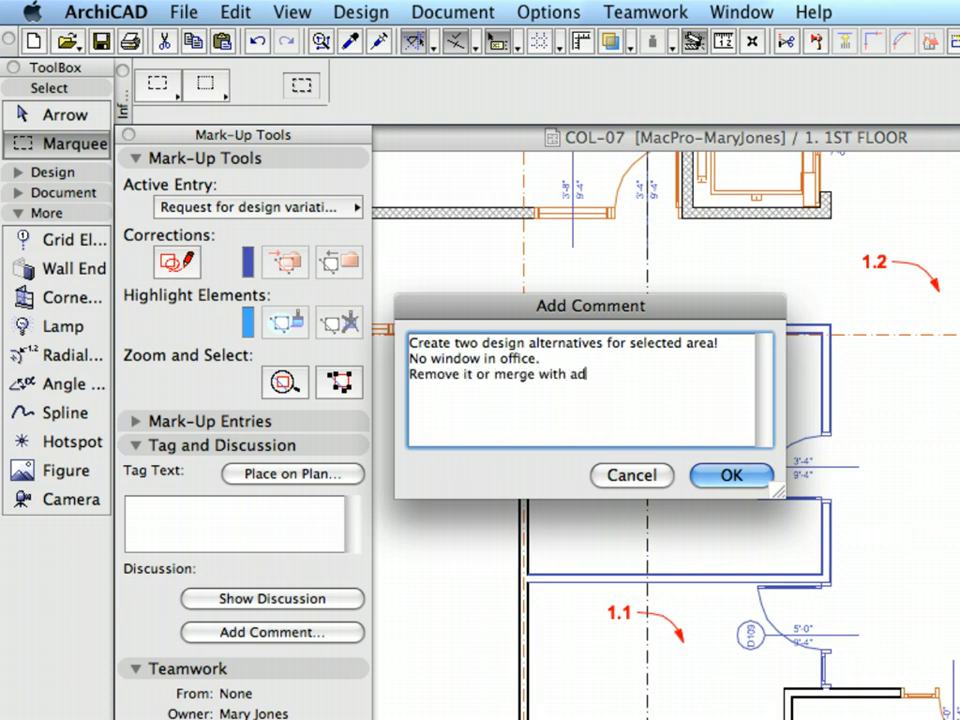
text(joining office.)
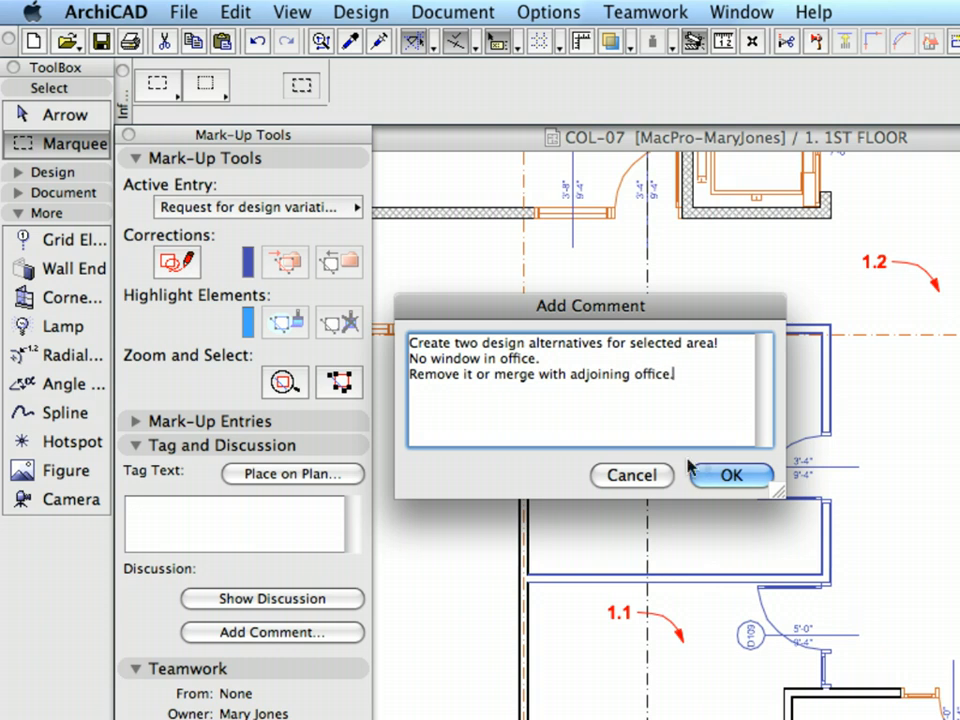
click(732, 475)
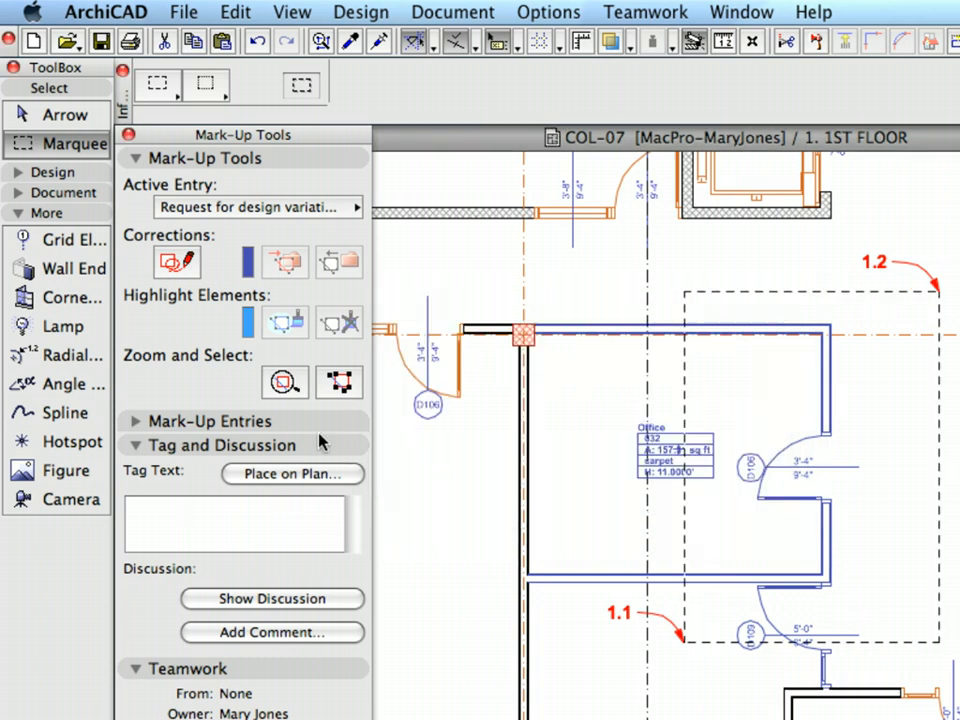
Assign the "Request for design variations" entry to the other team member and send the default assignment message.
click(279, 446)
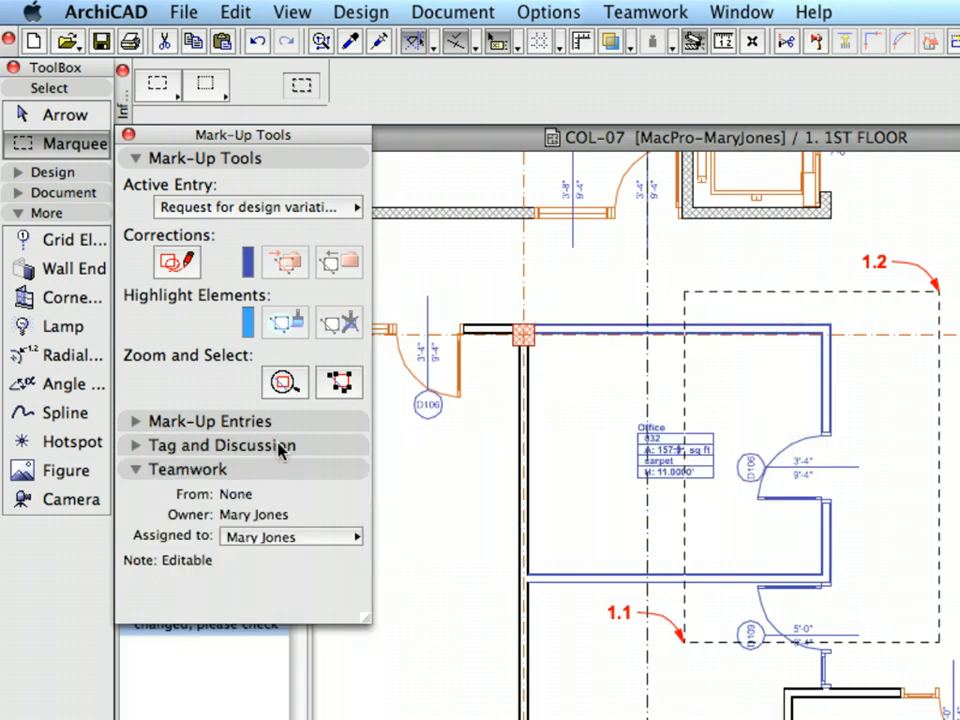
click(313, 546)
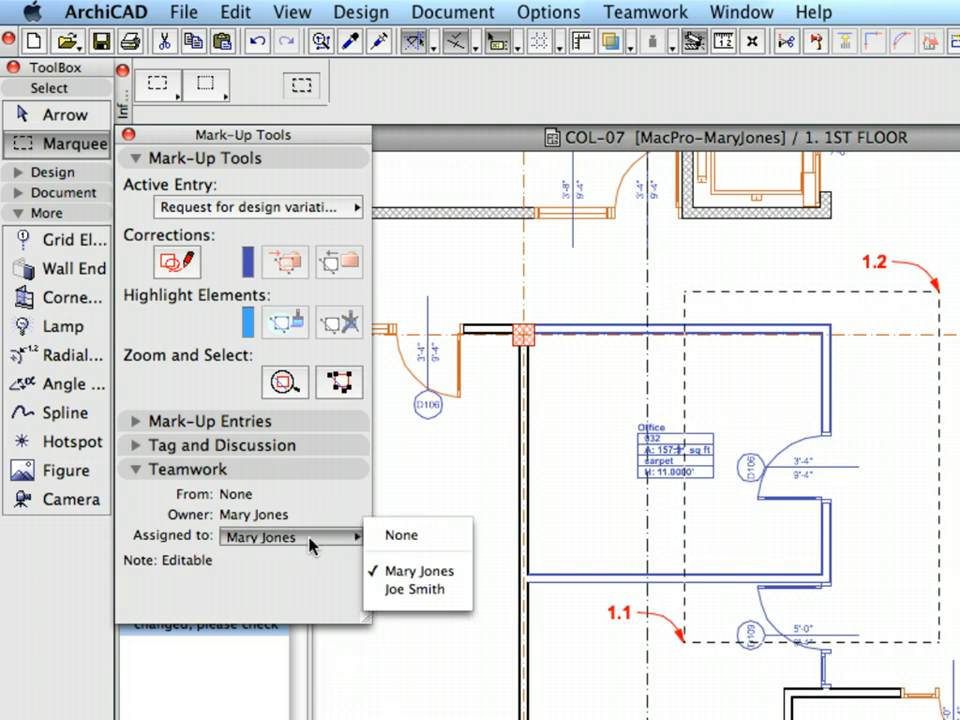
click(415, 590)
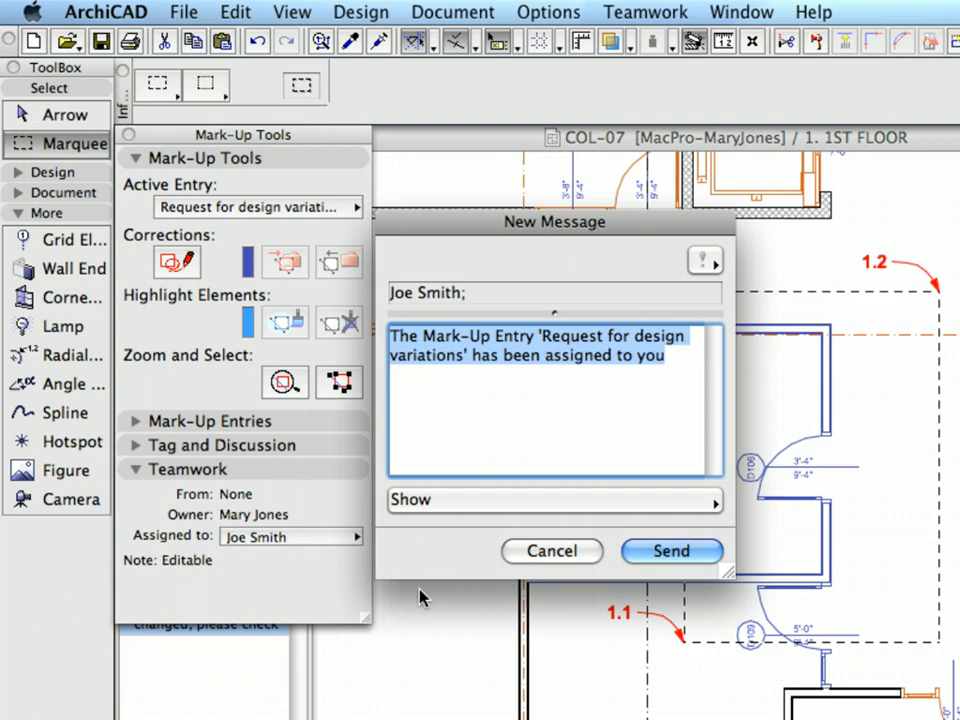
click(688, 552)
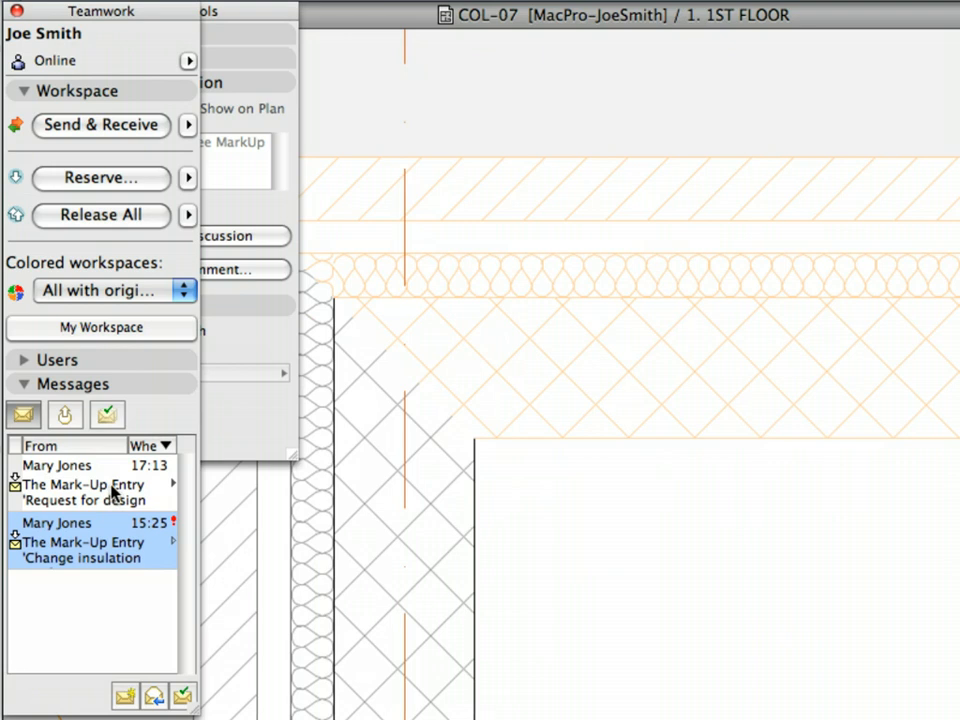
As the assignee, open the message about "Request for design variations", receive and show its elements, and clear the selection.
click(113, 489)
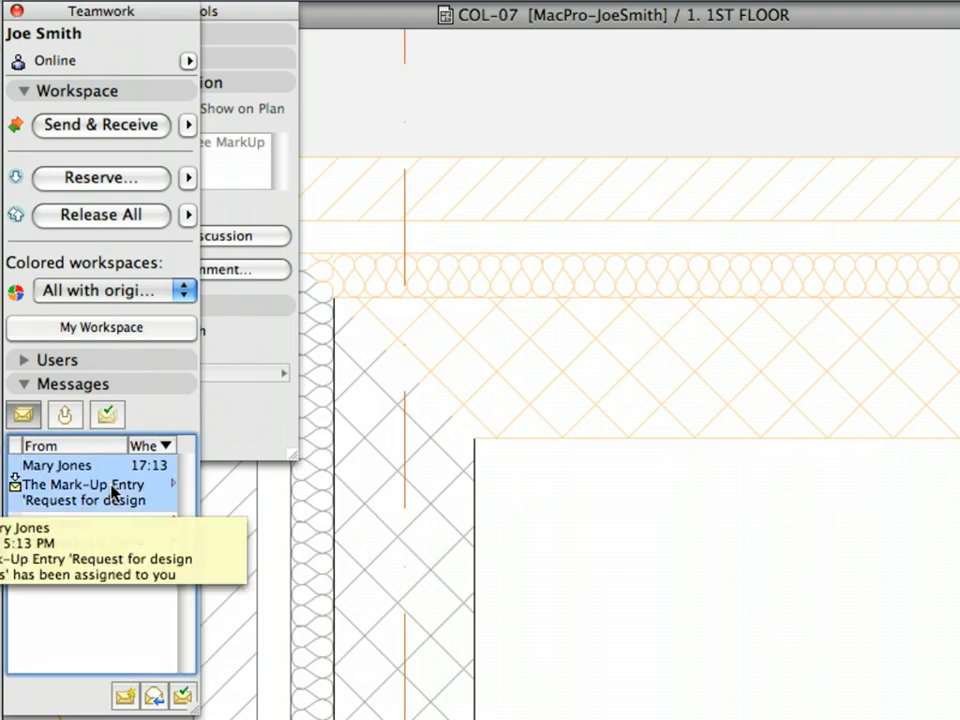
double_click(113, 490)
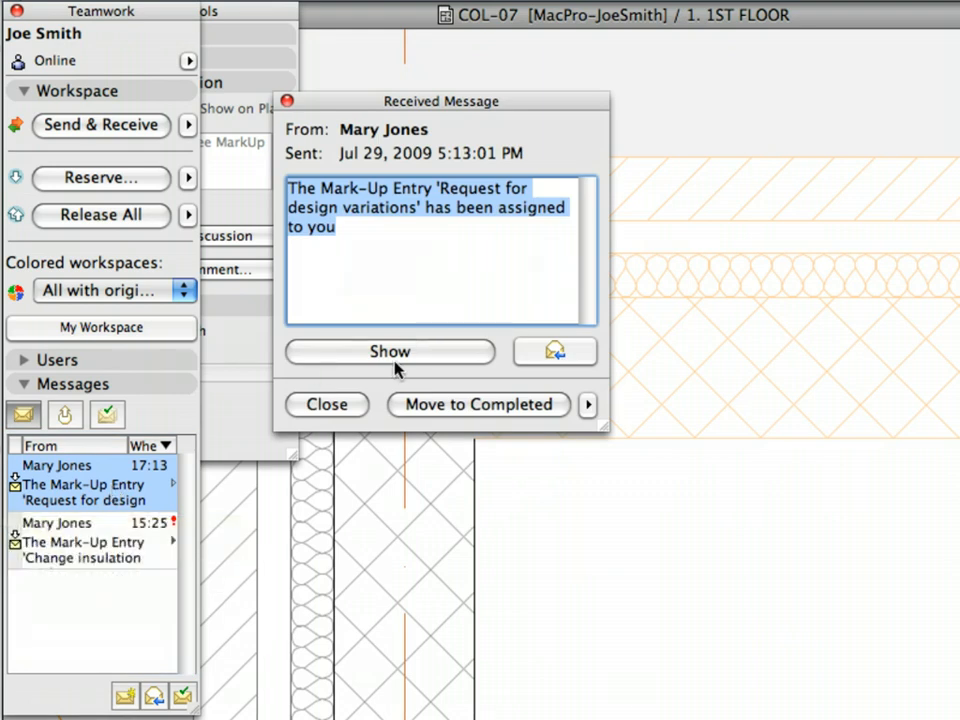
click(427, 358)
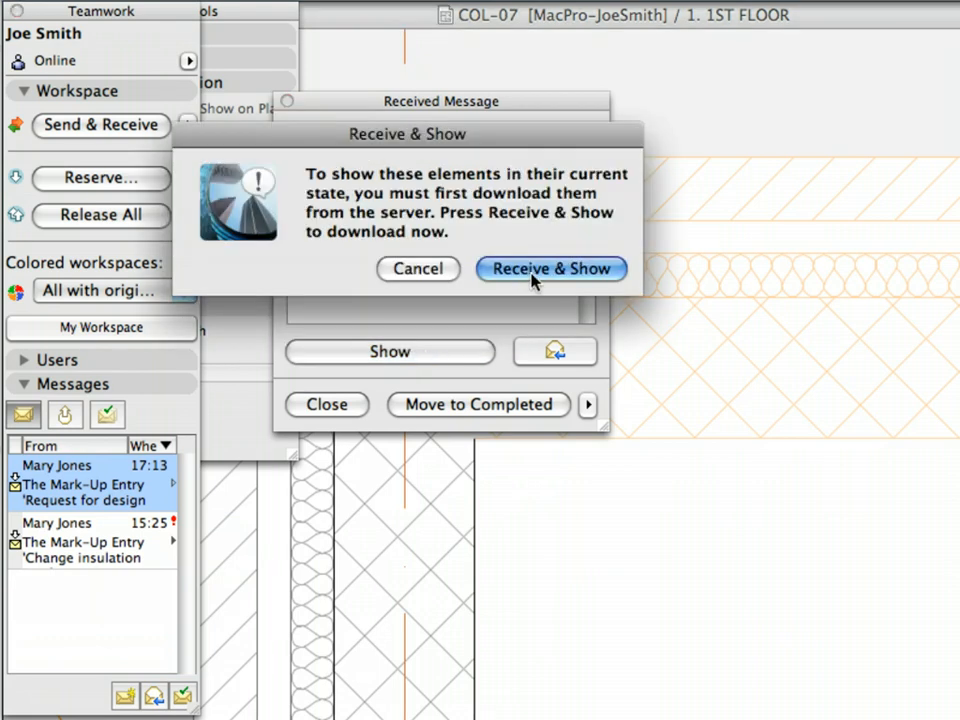
click(620, 270)
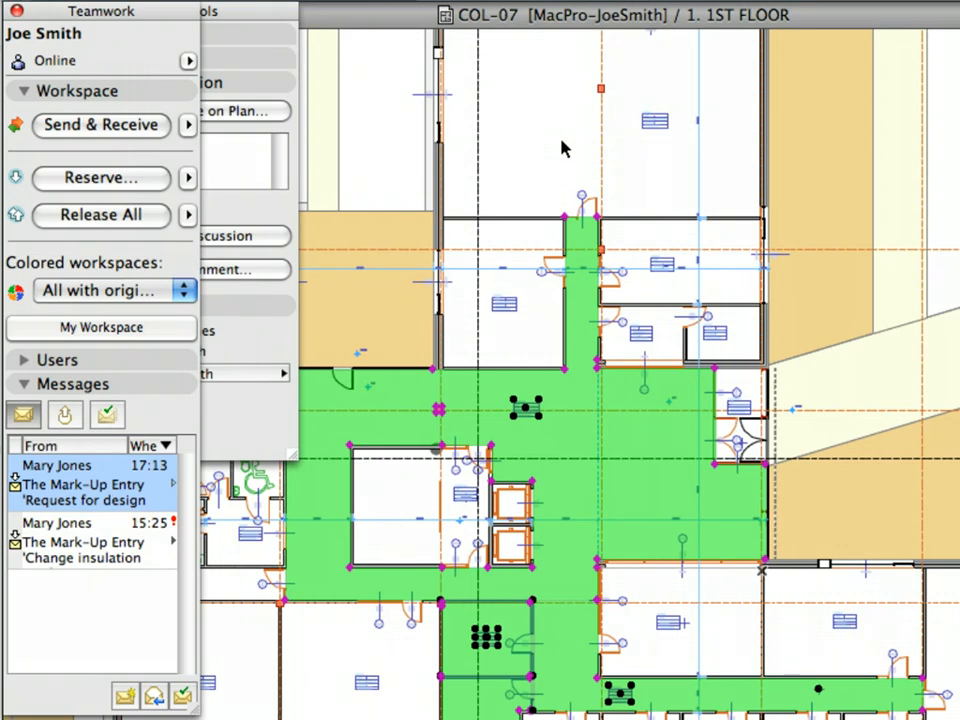
click(562, 141)
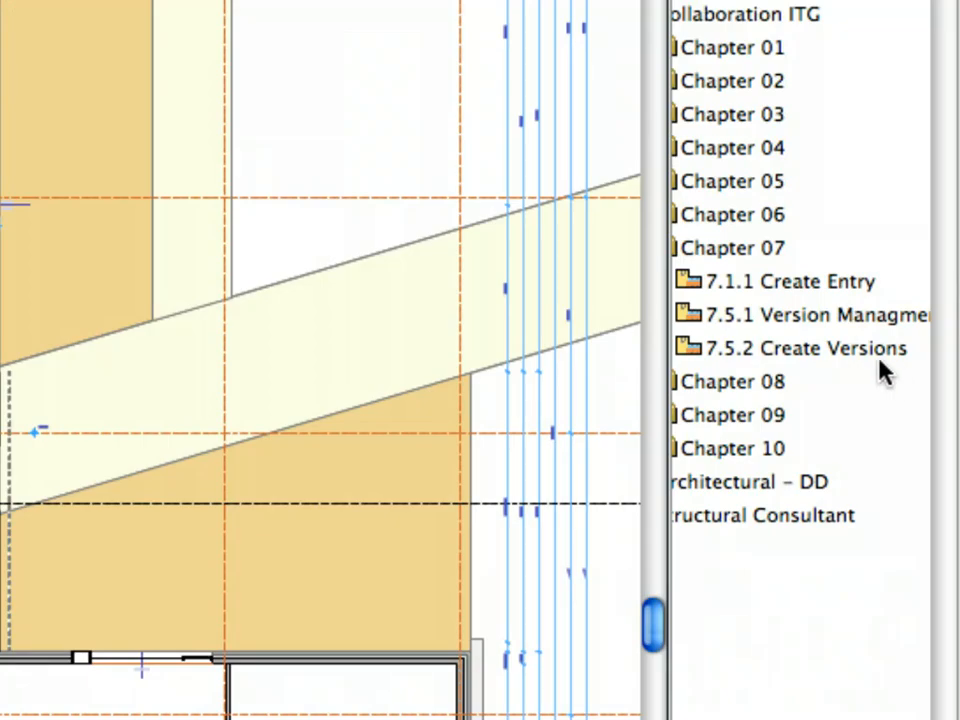
Open view 7.5.2 Create Versions of Chapter 07 and read the mark-up discussion of the "Request for design variations" entry.
double_click(866, 354)
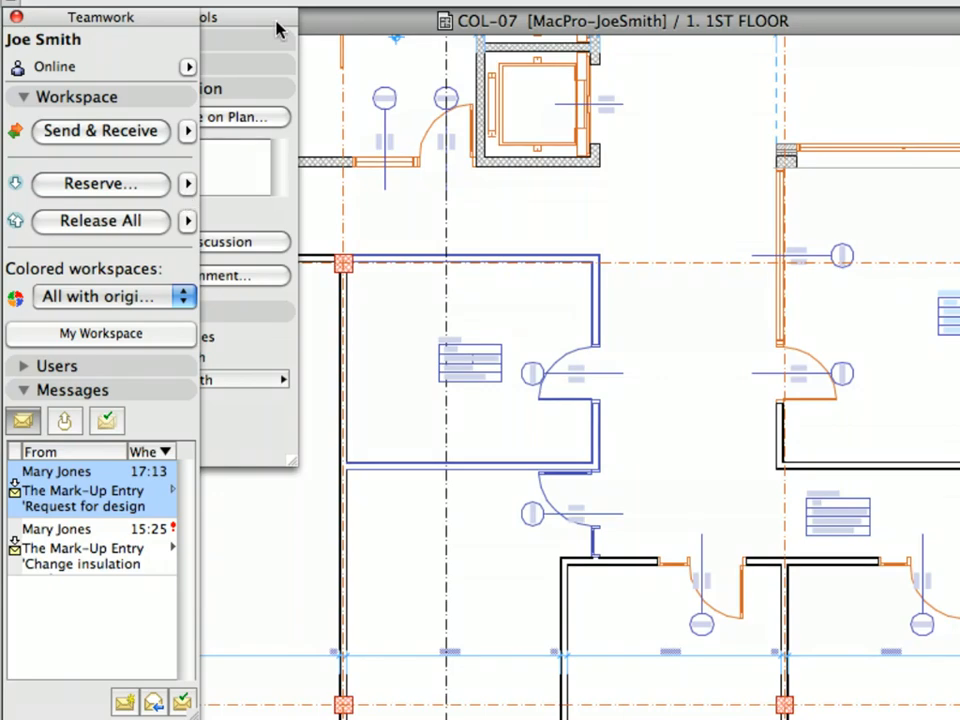
click(278, 30)
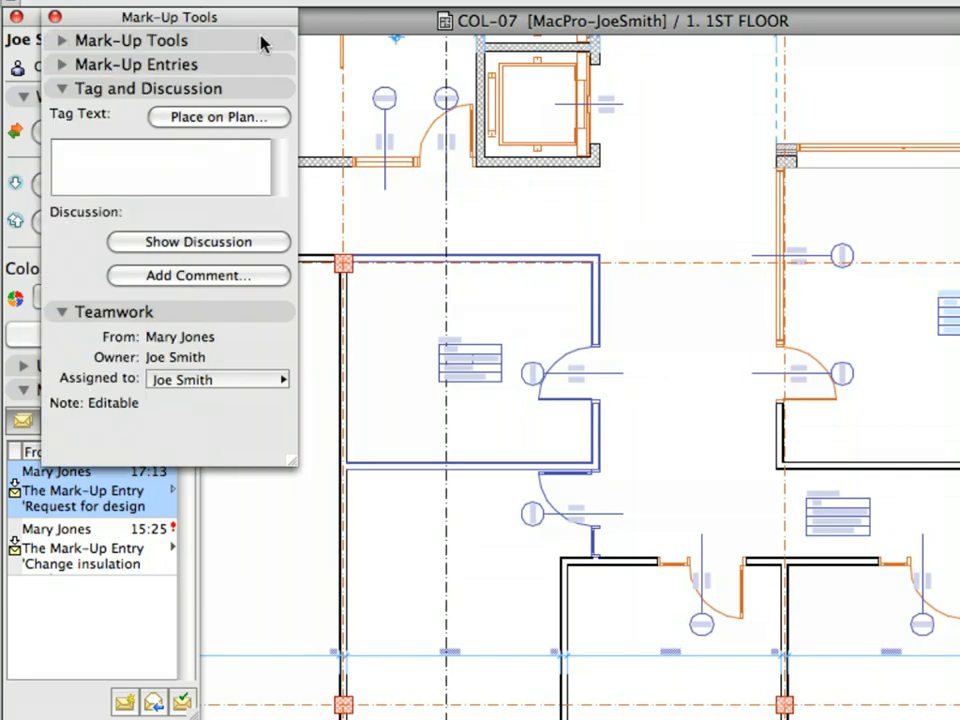
click(252, 64)
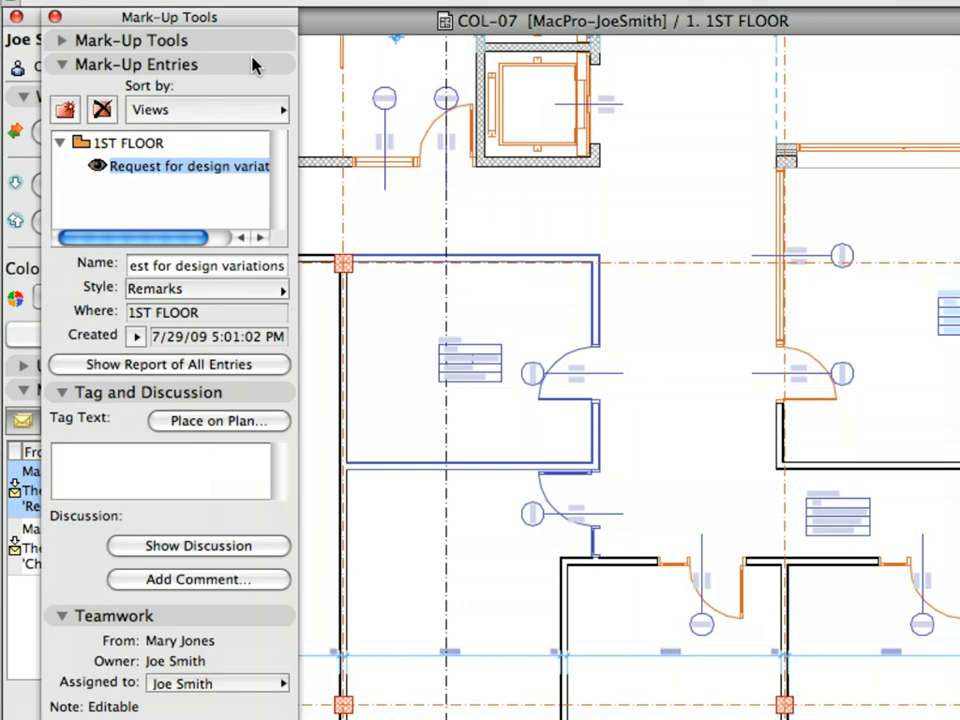
click(235, 547)
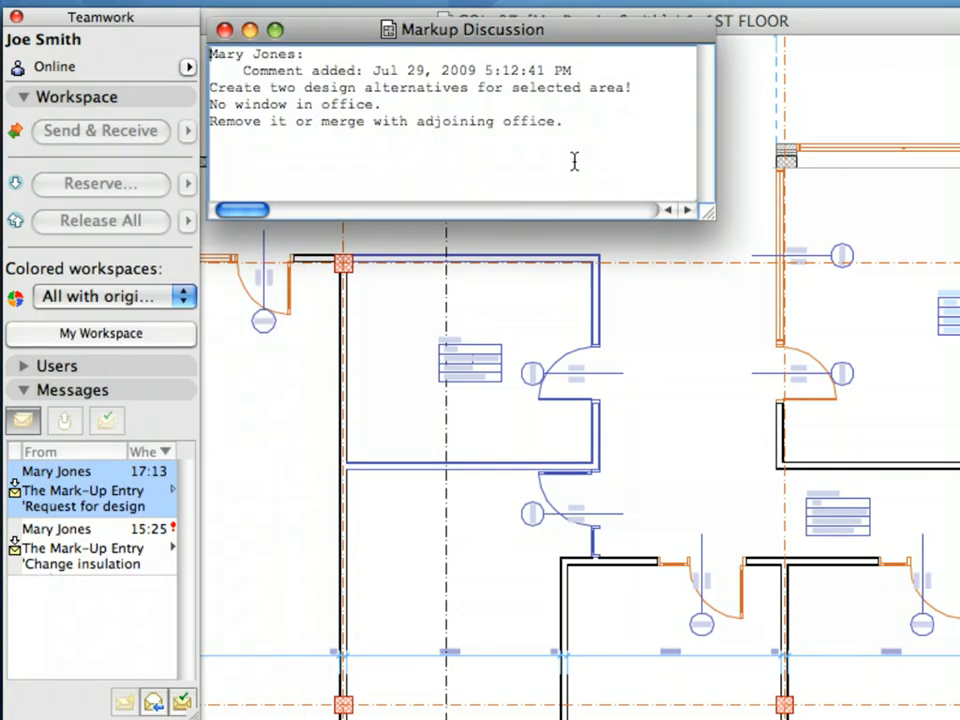
click(225, 31)
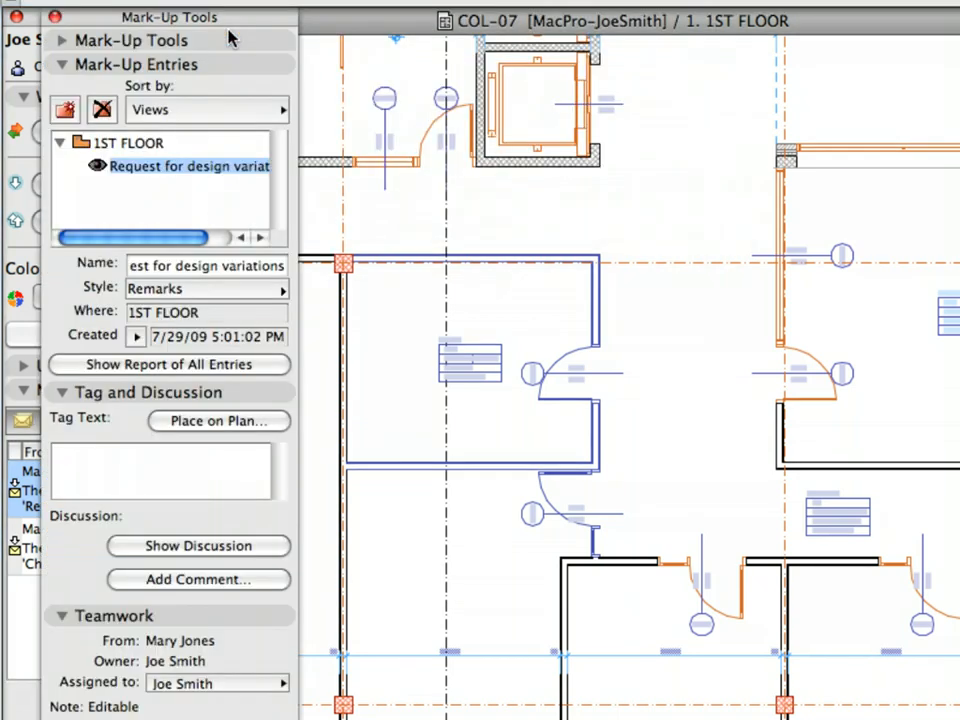
Create a mark-up entry named "Design Version A" with the In Progress style as a response to "Request for design variations".
click(66, 110)
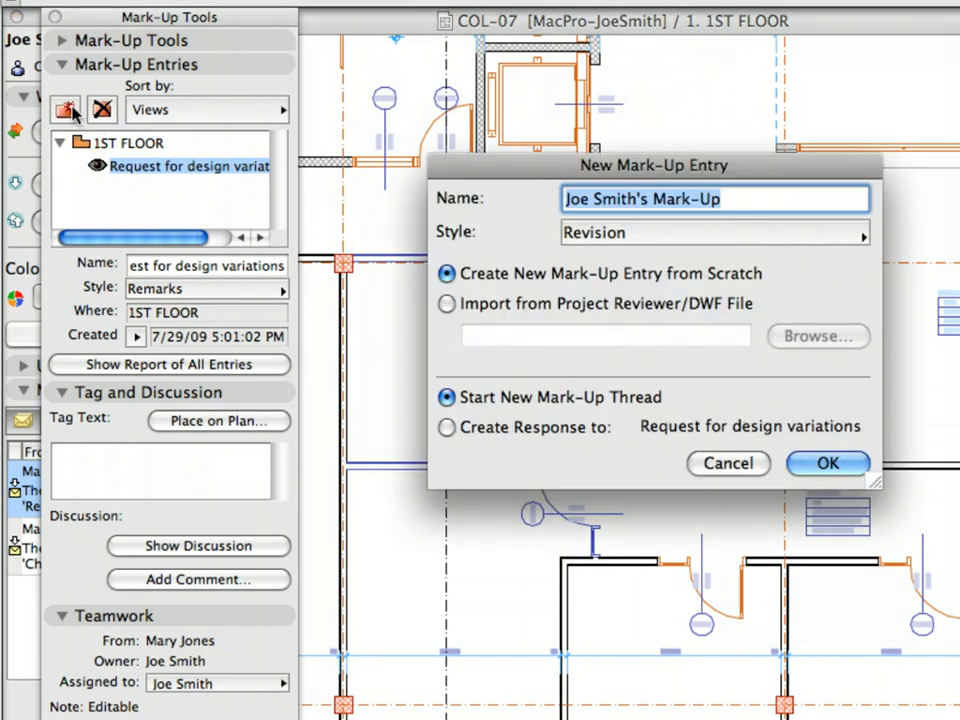
text(Desi)
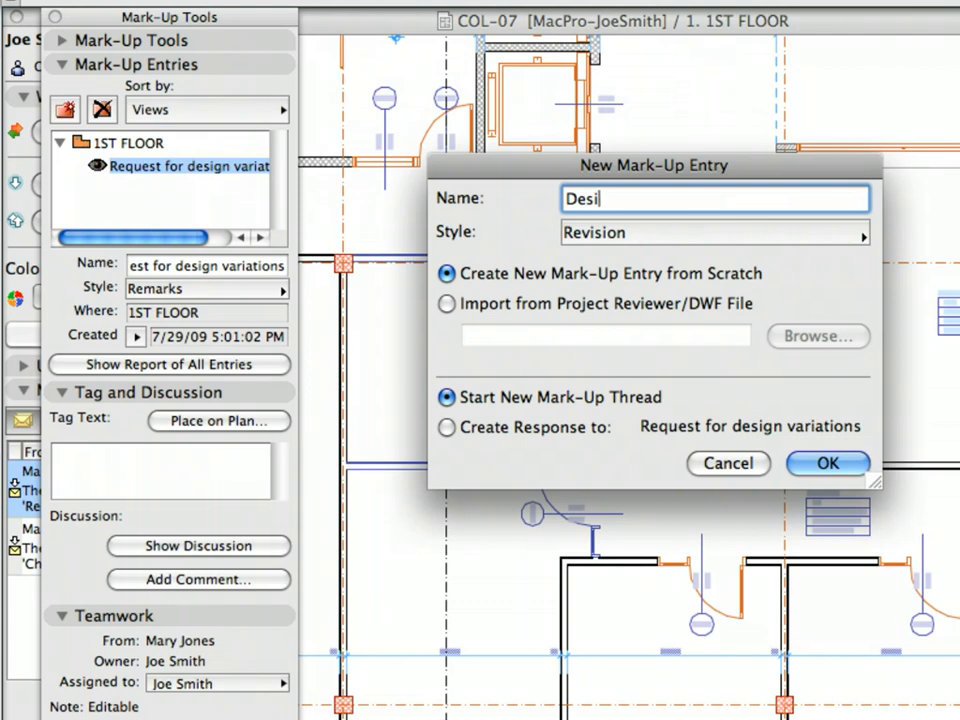
text(gn Version A)
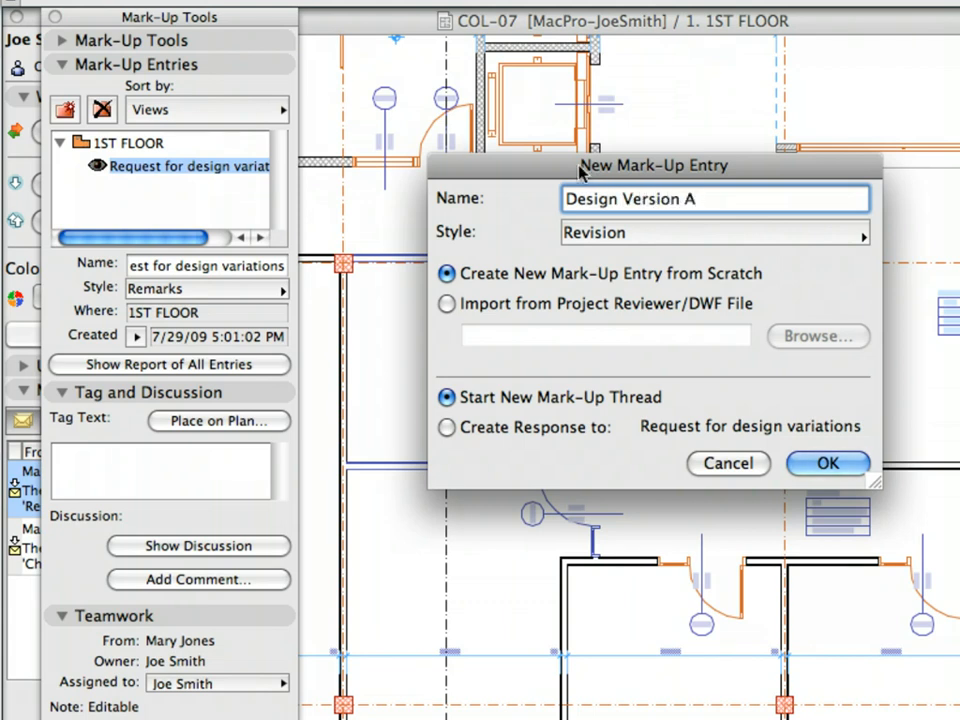
click(757, 229)
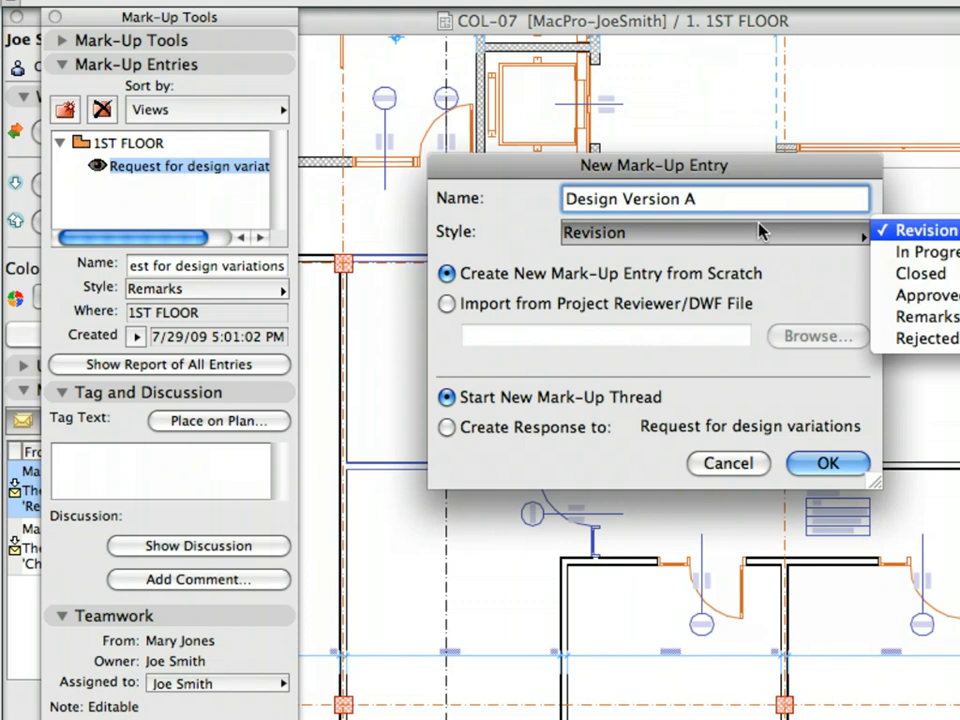
click(900, 251)
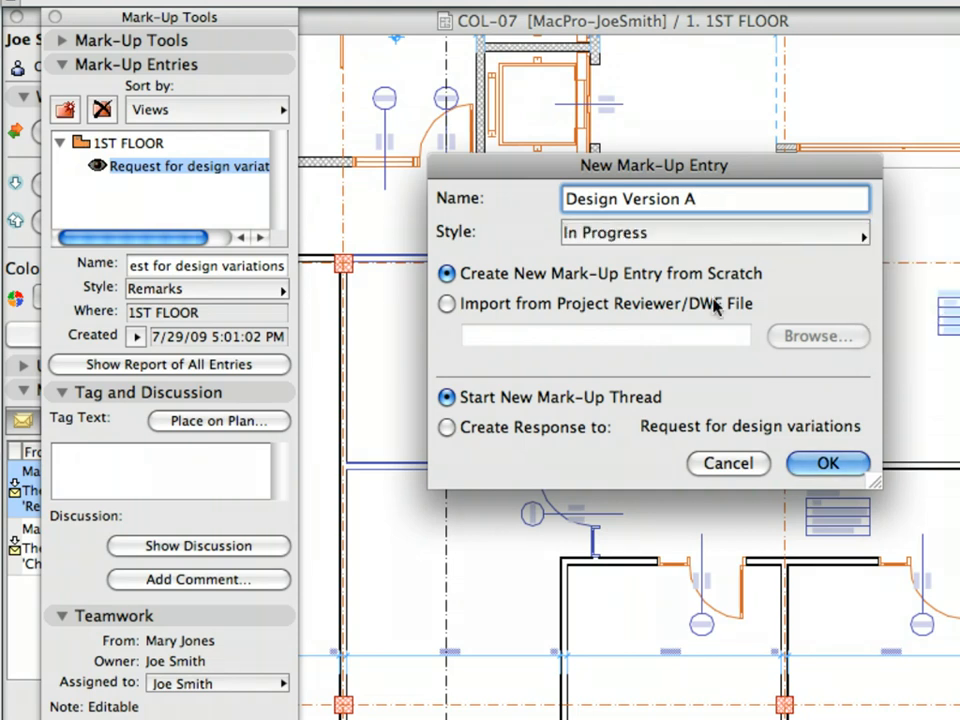
click(570, 432)
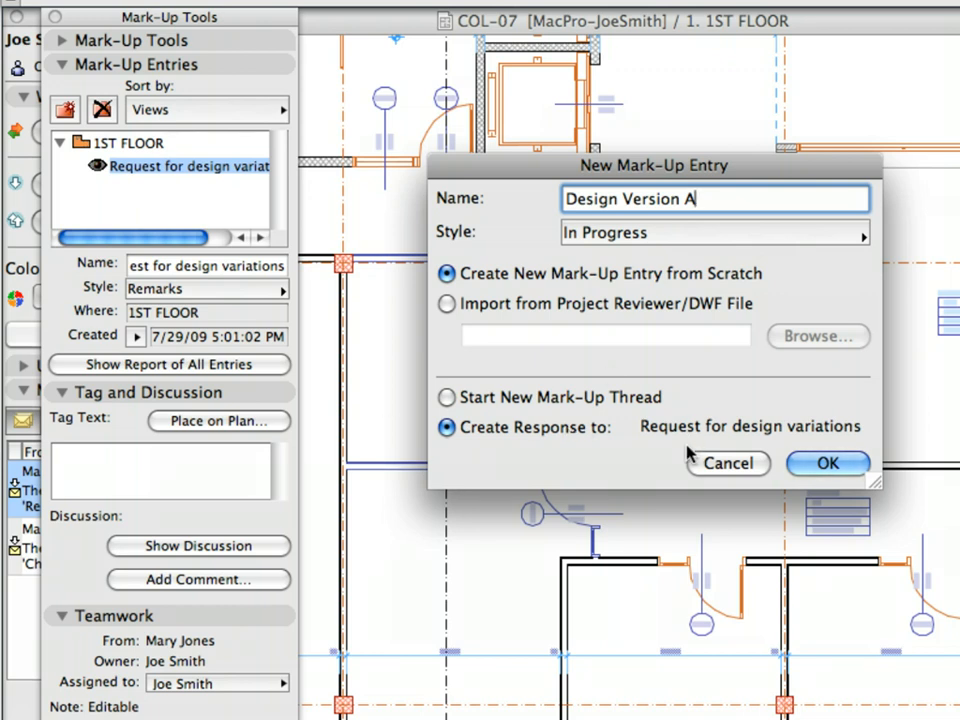
click(828, 464)
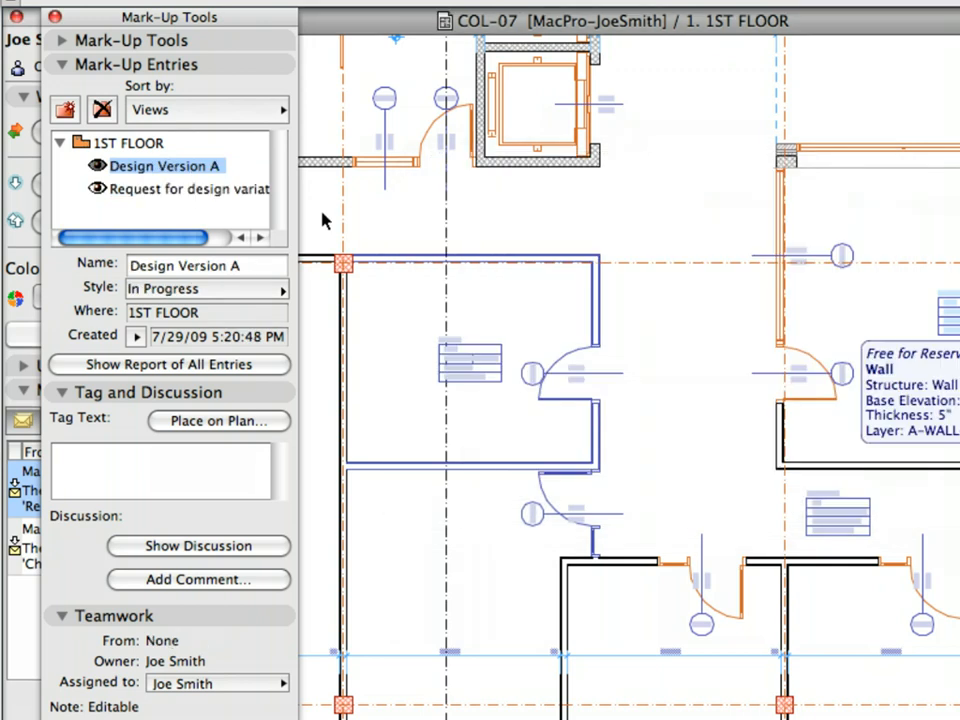
Sort the mark-up entries by Thread and select the "Request for design variations" entry.
click(258, 112)
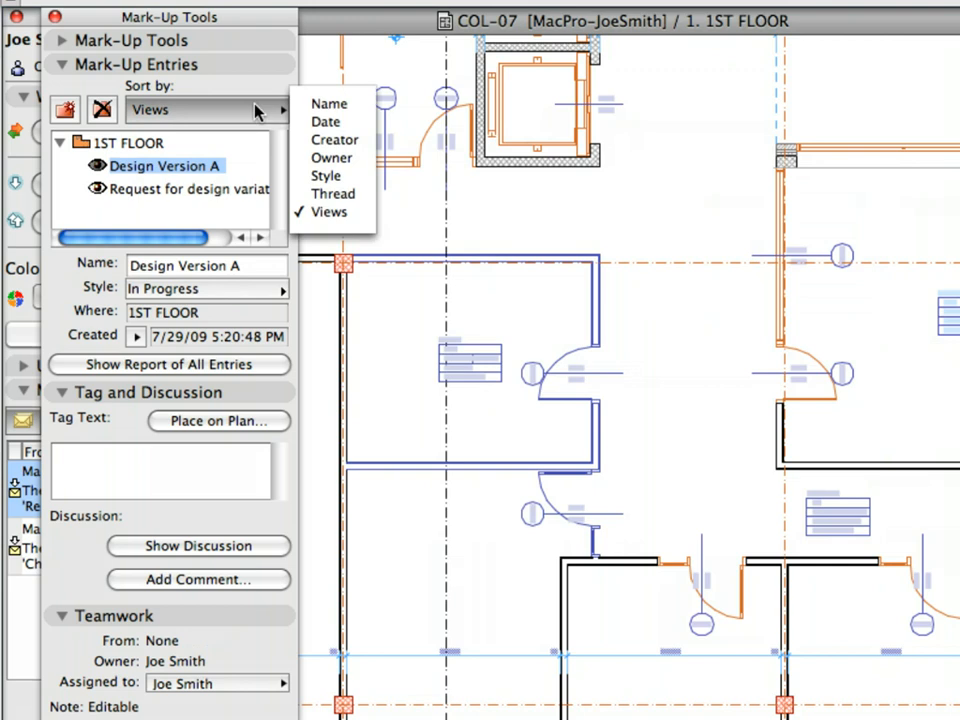
click(340, 195)
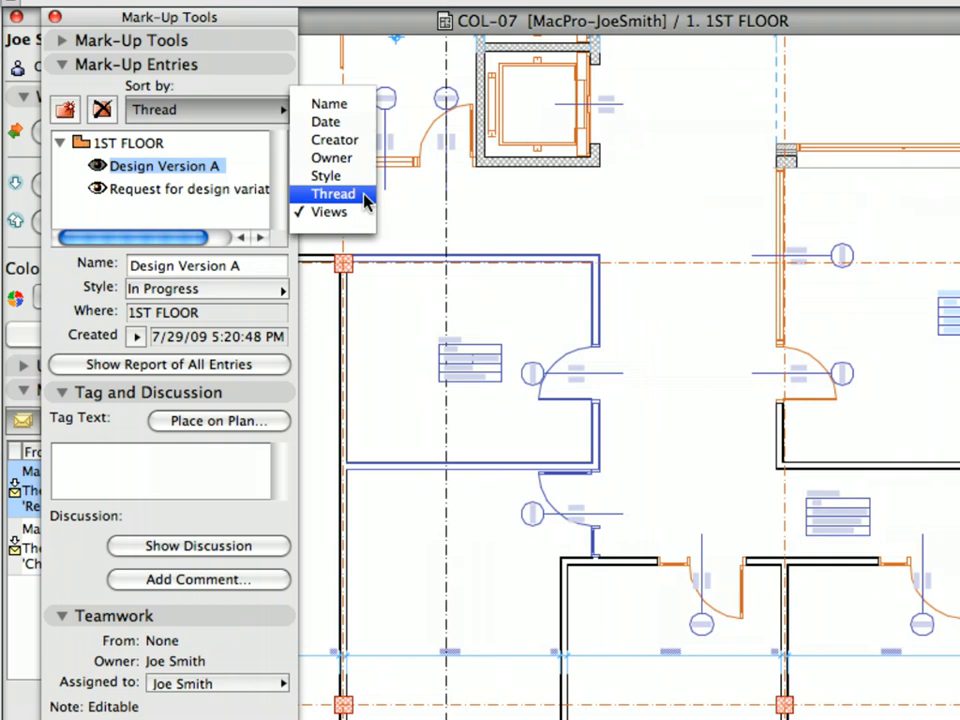
click(364, 196)
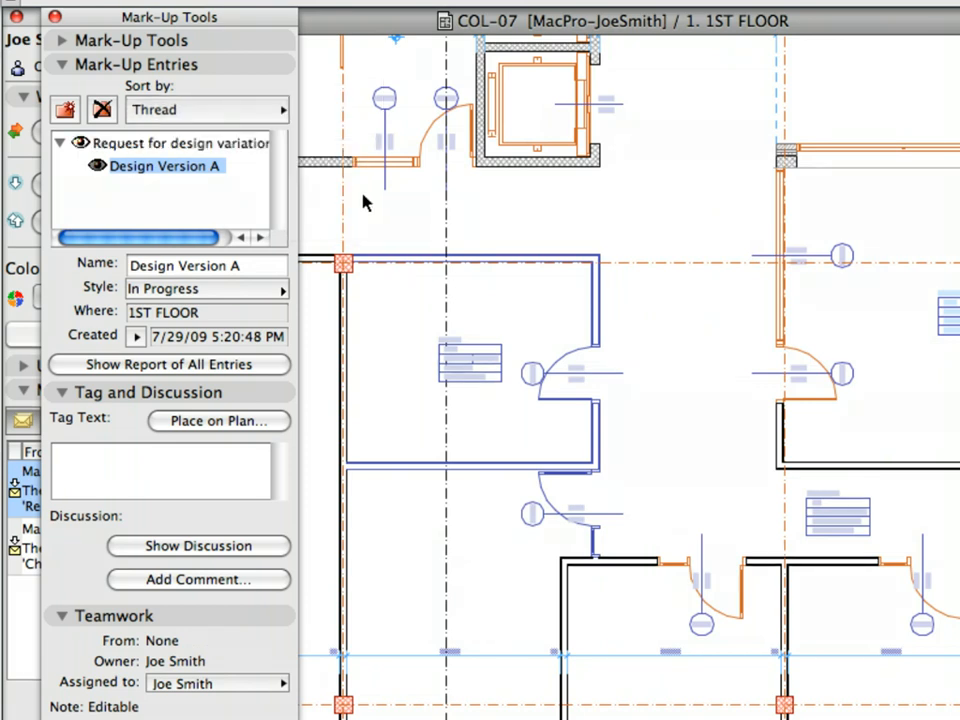
click(237, 150)
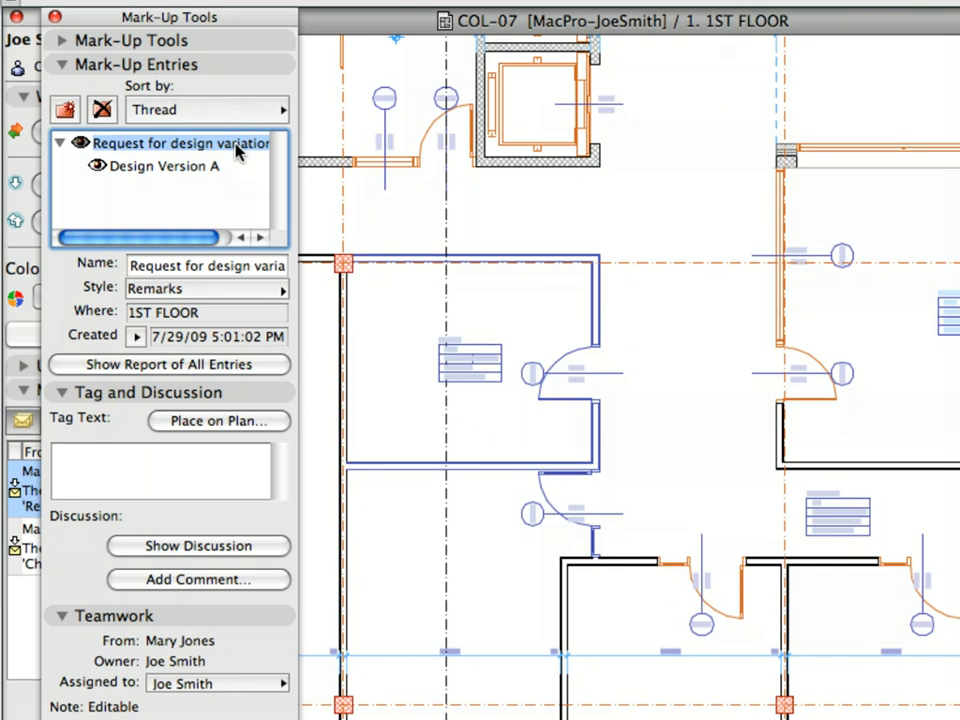
Create a mark-up entry named "Design Version B" with the In Progress style as a response to "Request for design variations".
click(66, 110)
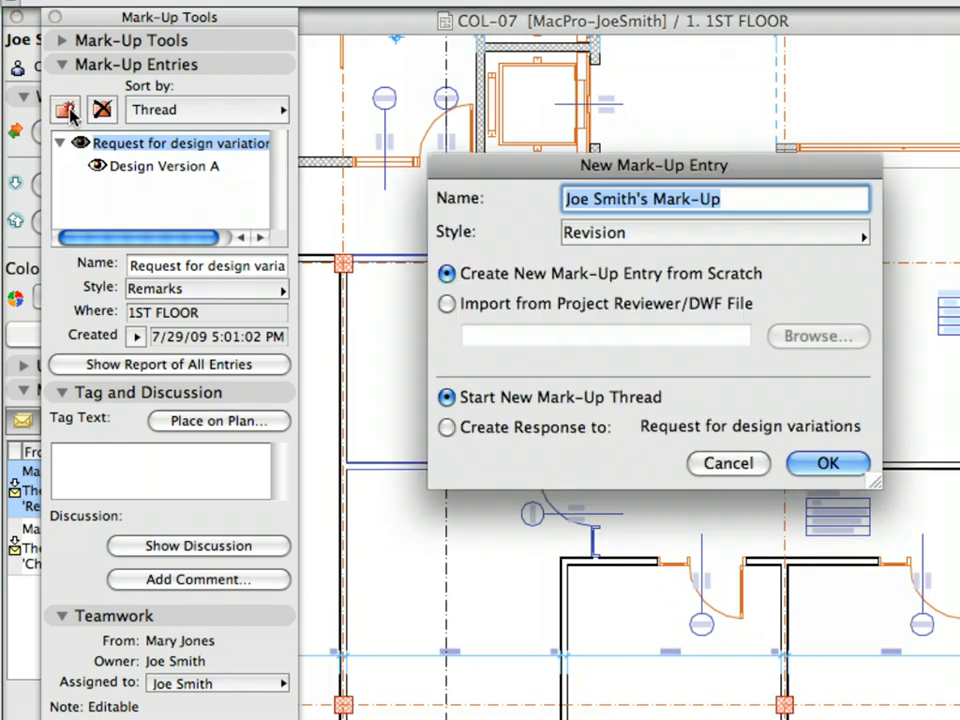
text(D)
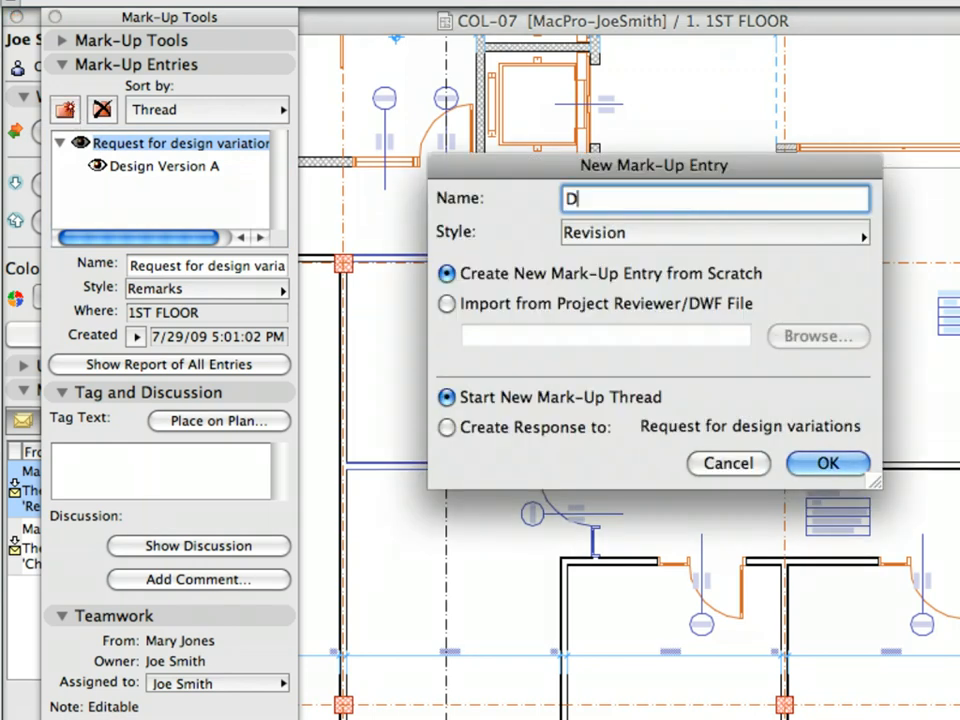
text(esign Ve)
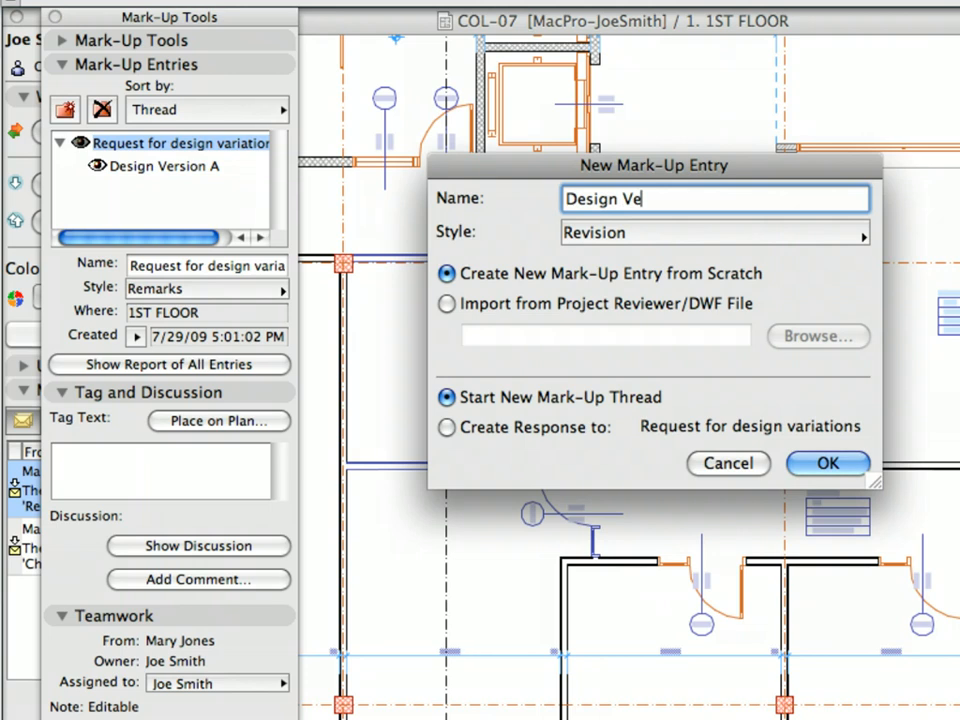
text(rsion B)
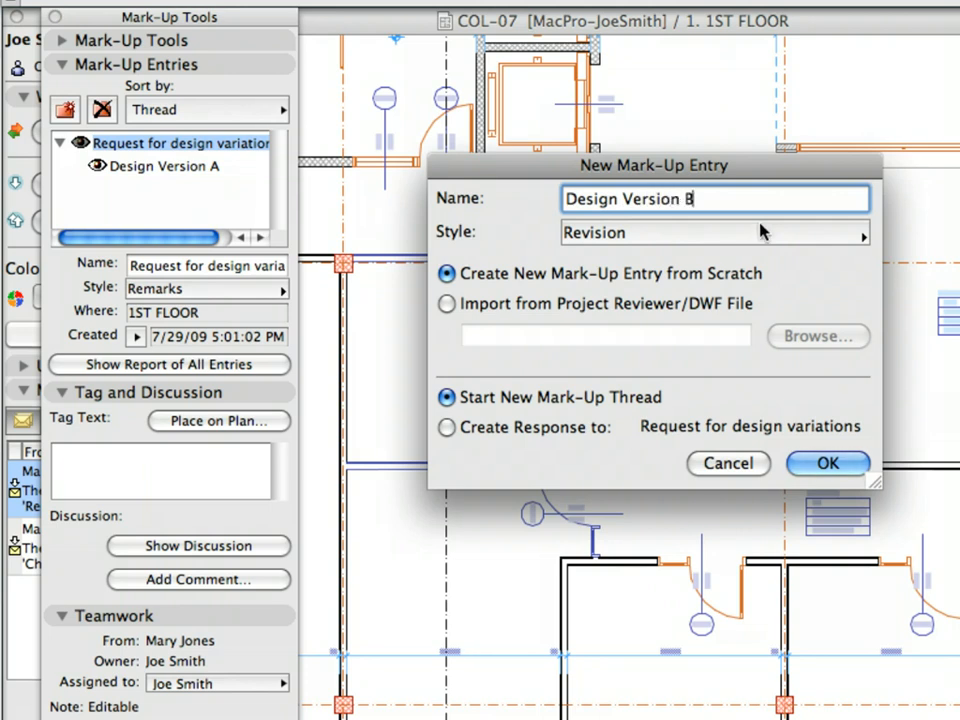
click(864, 234)
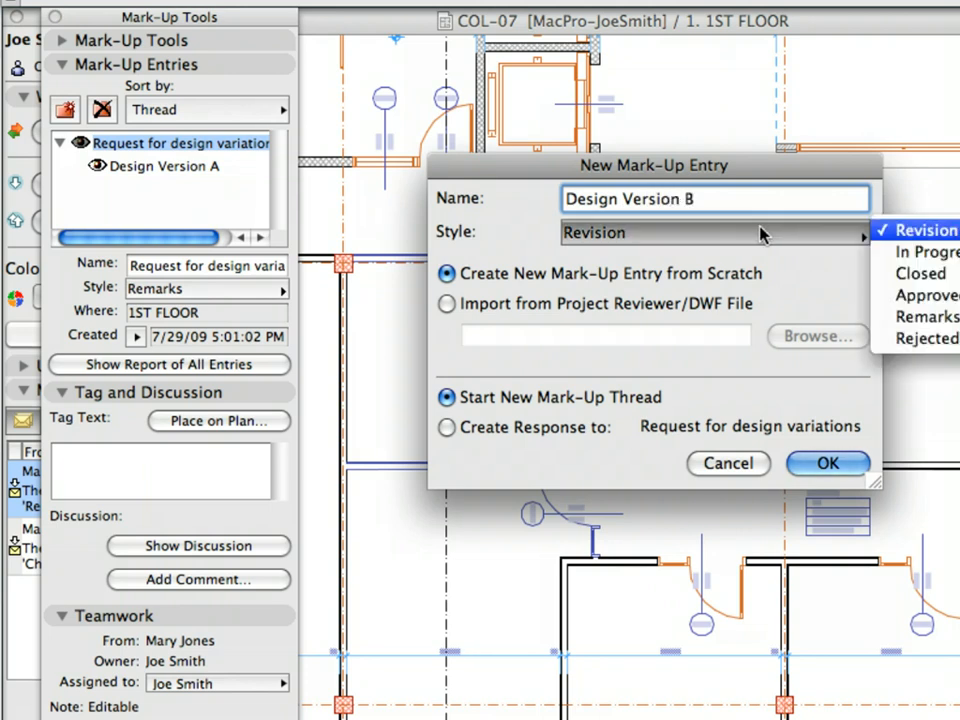
click(898, 256)
click(550, 431)
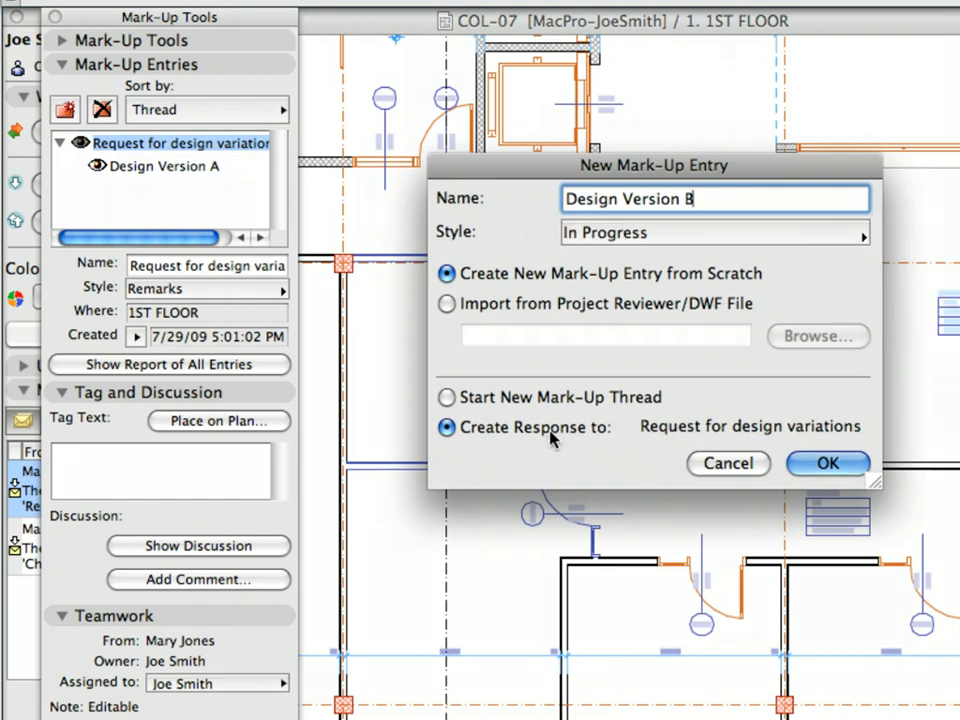
click(828, 465)
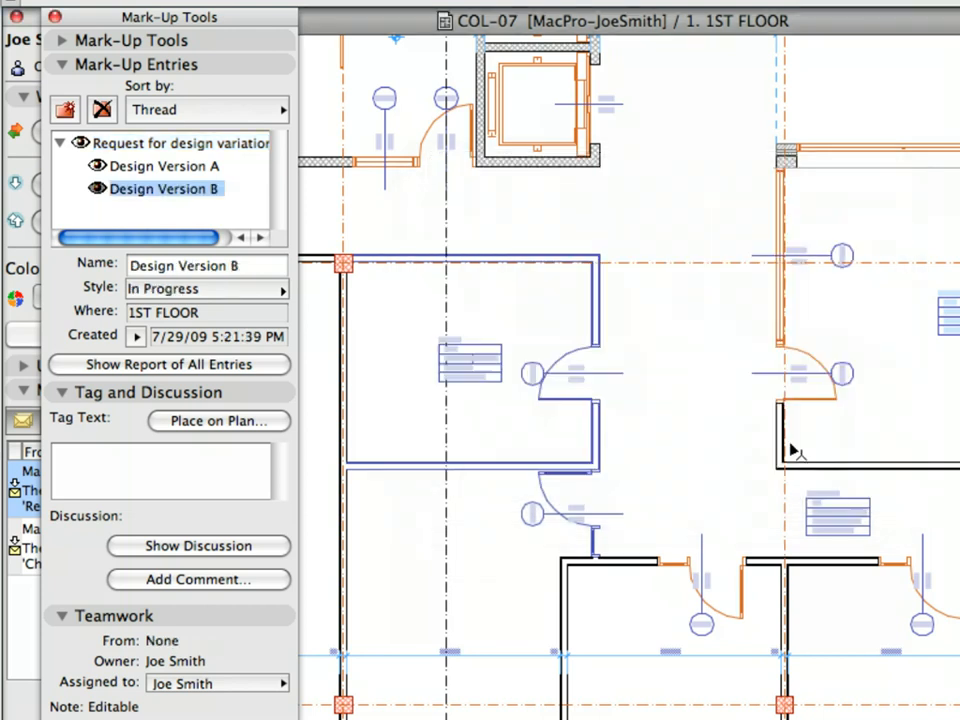
Hide the elements of "Request for design variations" and merge the module file COL-07-05-01-Design Version A.mod at its original location, zooming to the pasted elements.
click(196, 148)
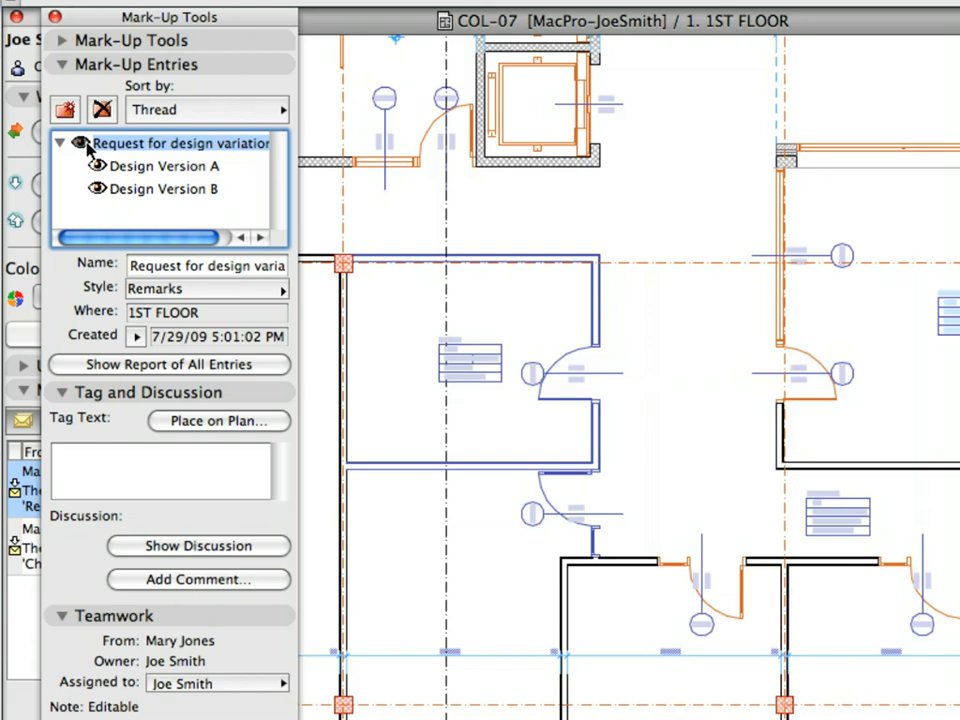
click(80, 144)
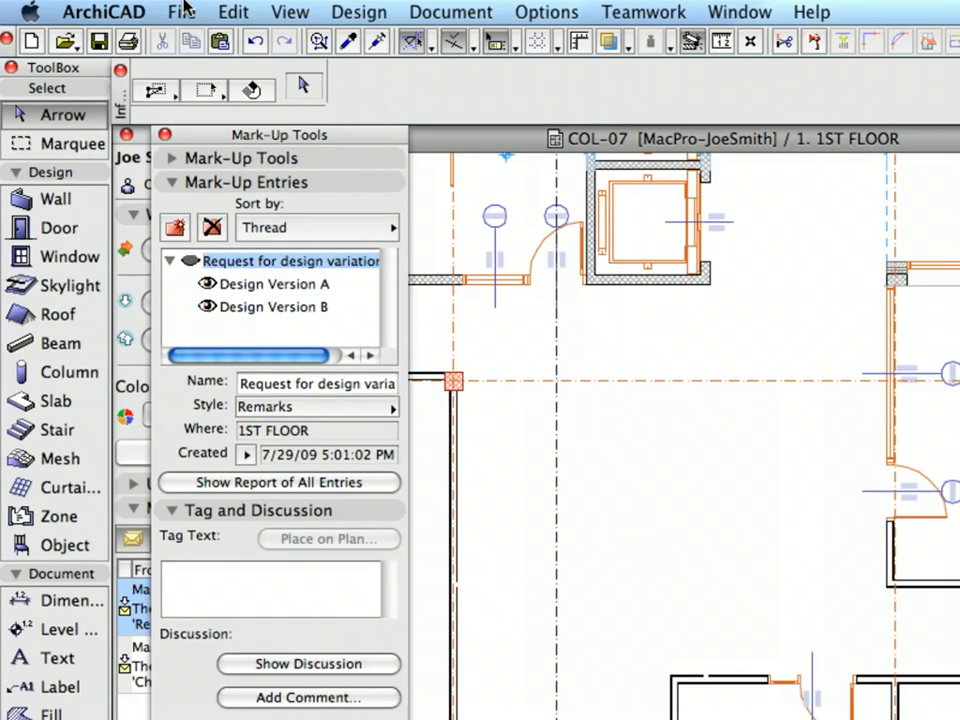
click(185, 8)
mouse_move(252, 243)
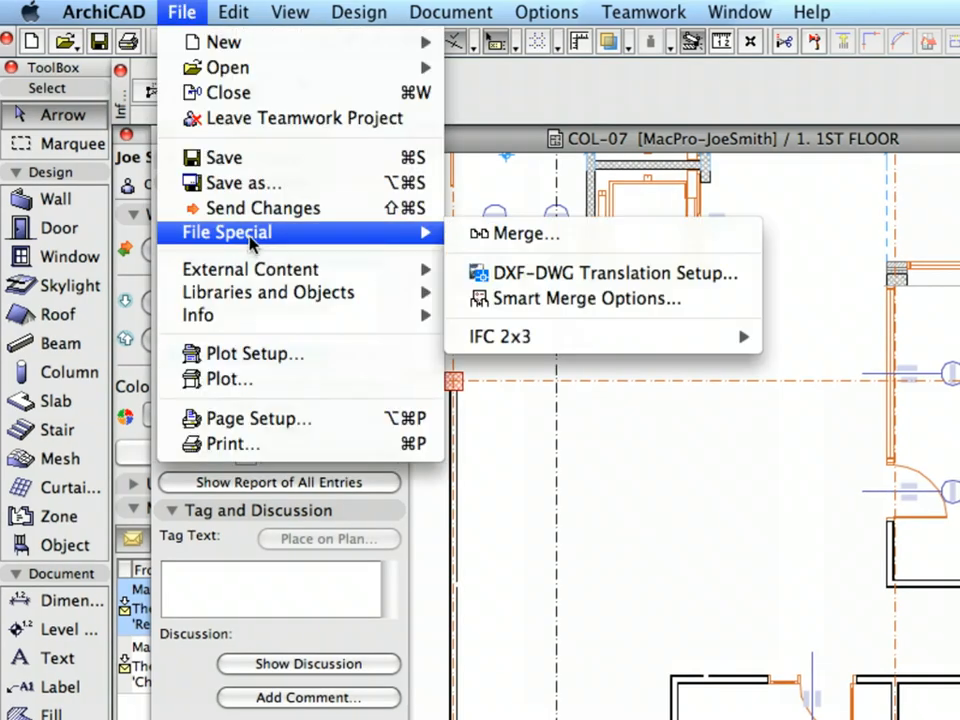
click(578, 238)
click(474, 532)
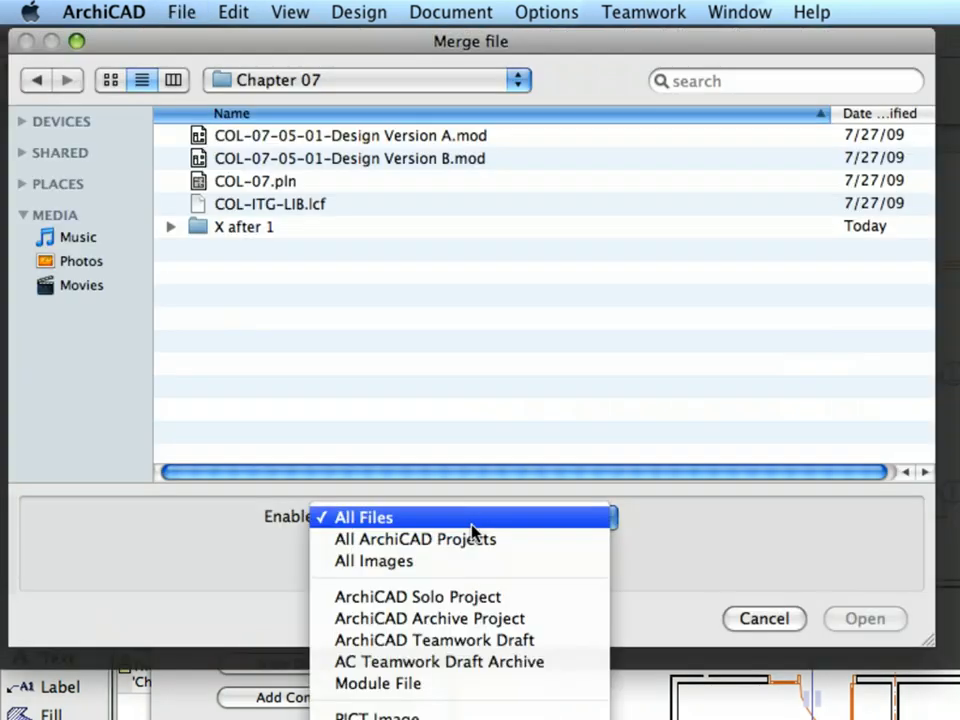
click(547, 697)
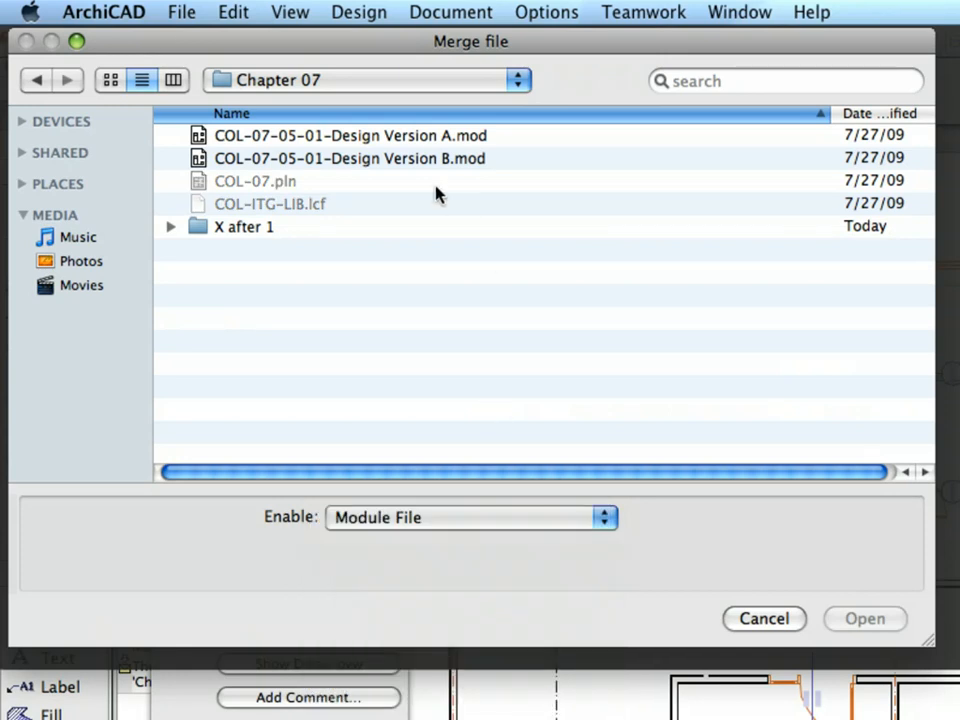
click(446, 142)
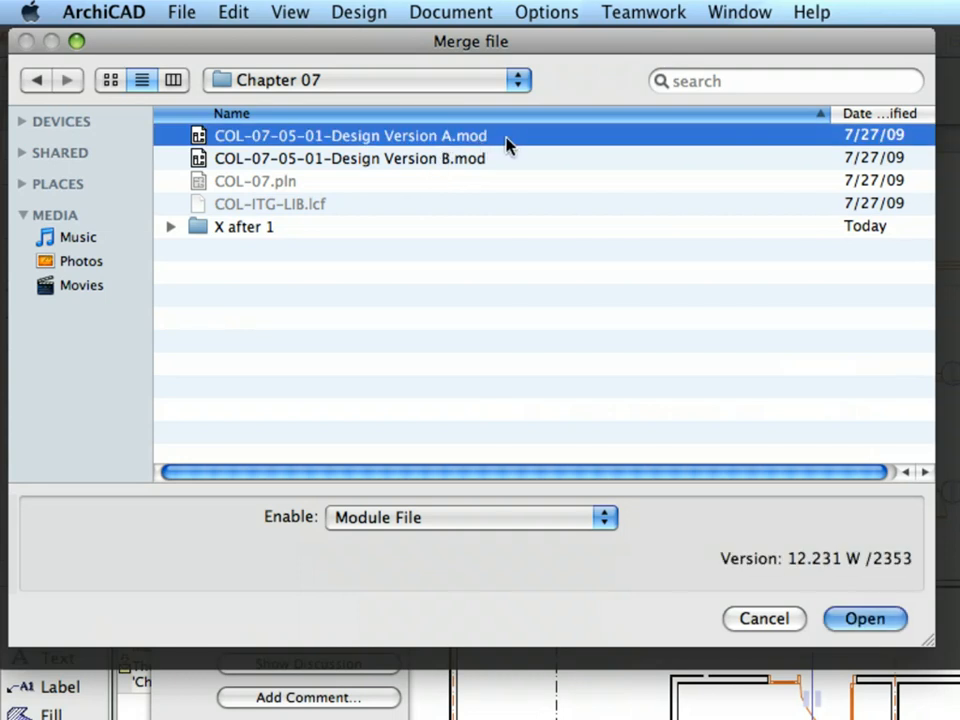
click(850, 621)
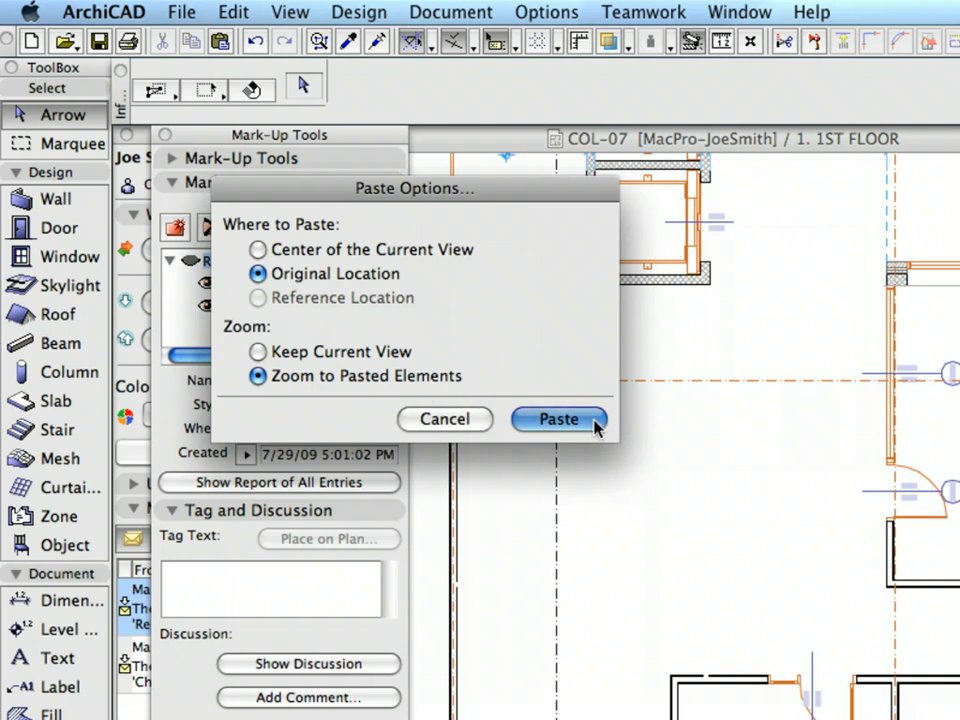
click(558, 419)
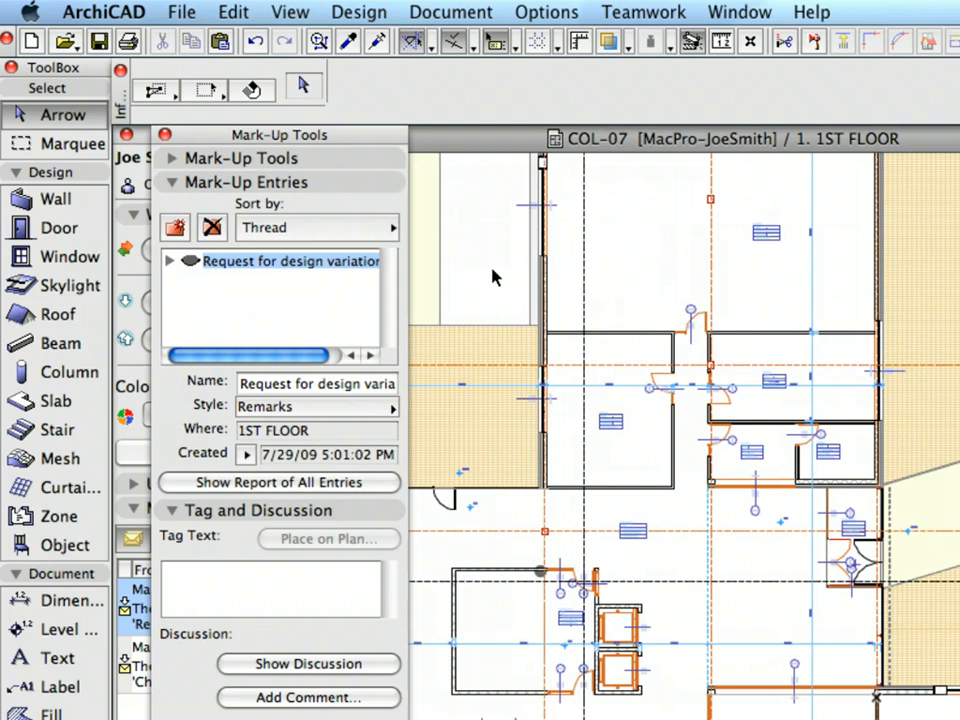
Undo and redo the merge to reselect the pasted elements, and turn them into corrections of the Design Version A entry.
click(257, 50)
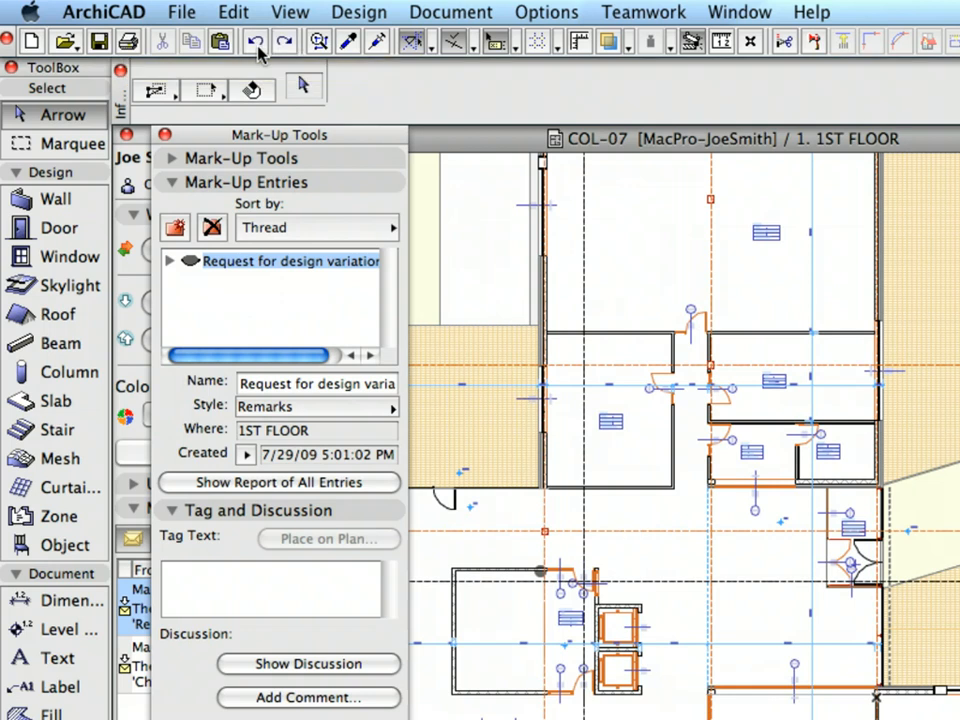
click(285, 50)
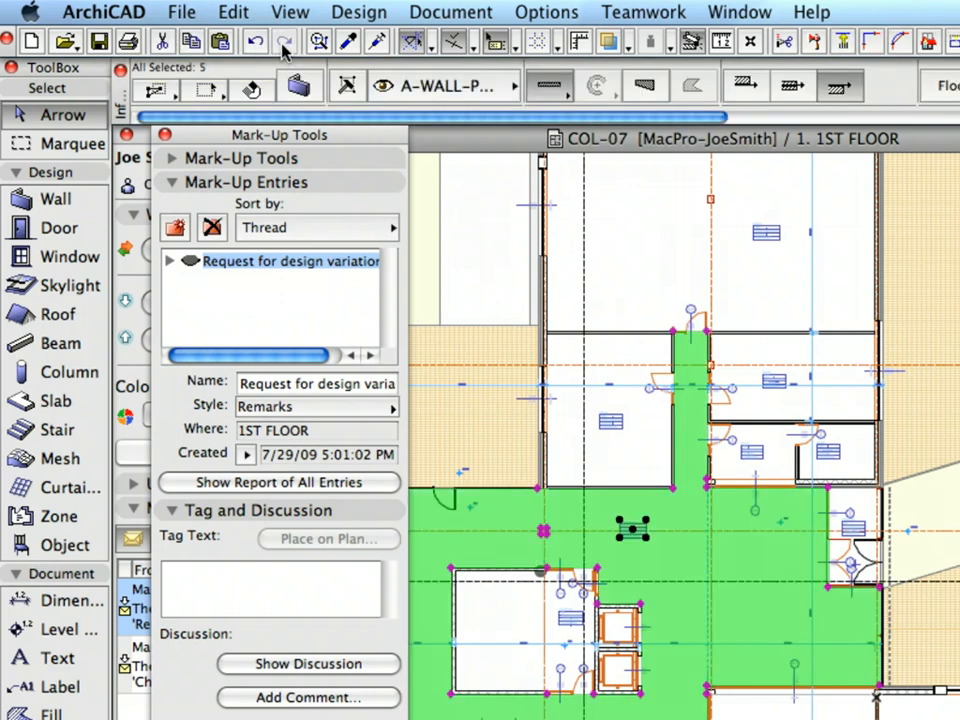
click(308, 160)
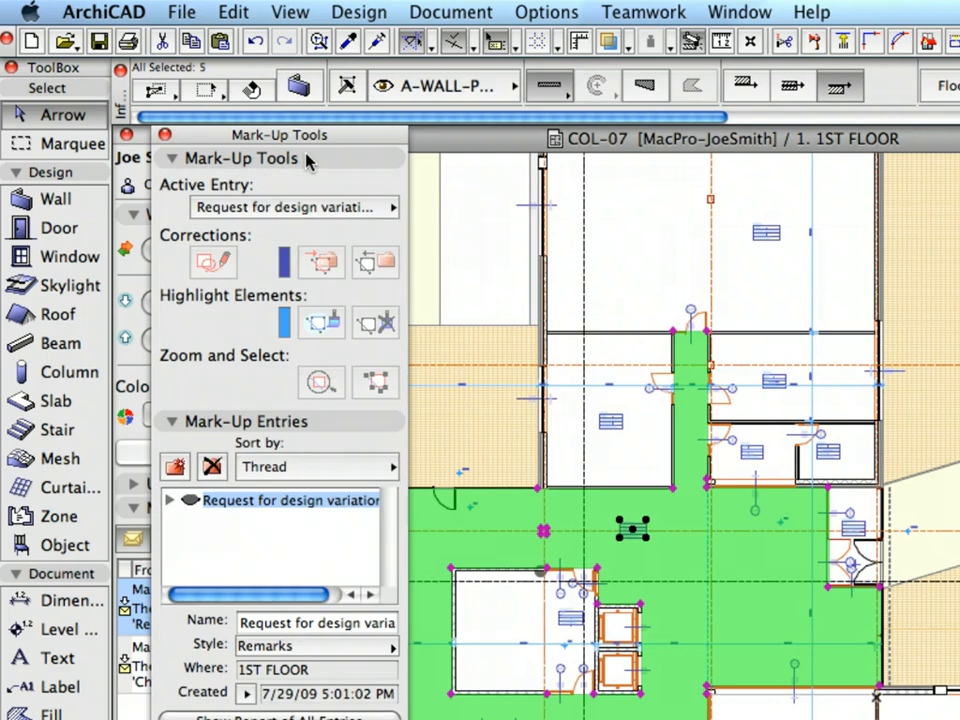
click(170, 501)
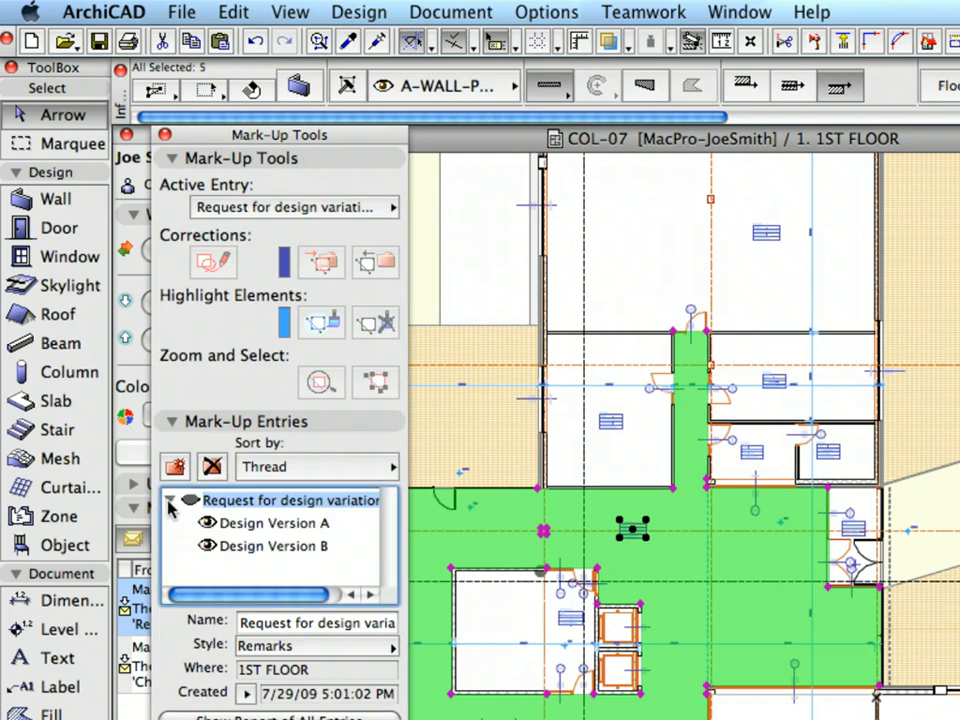
click(293, 529)
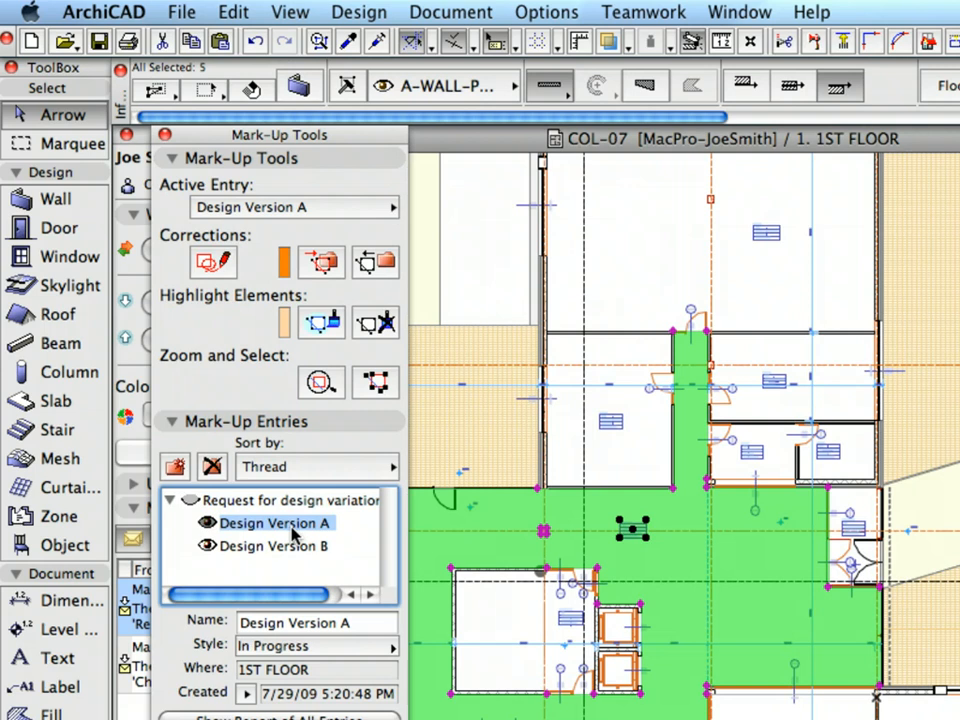
click(326, 268)
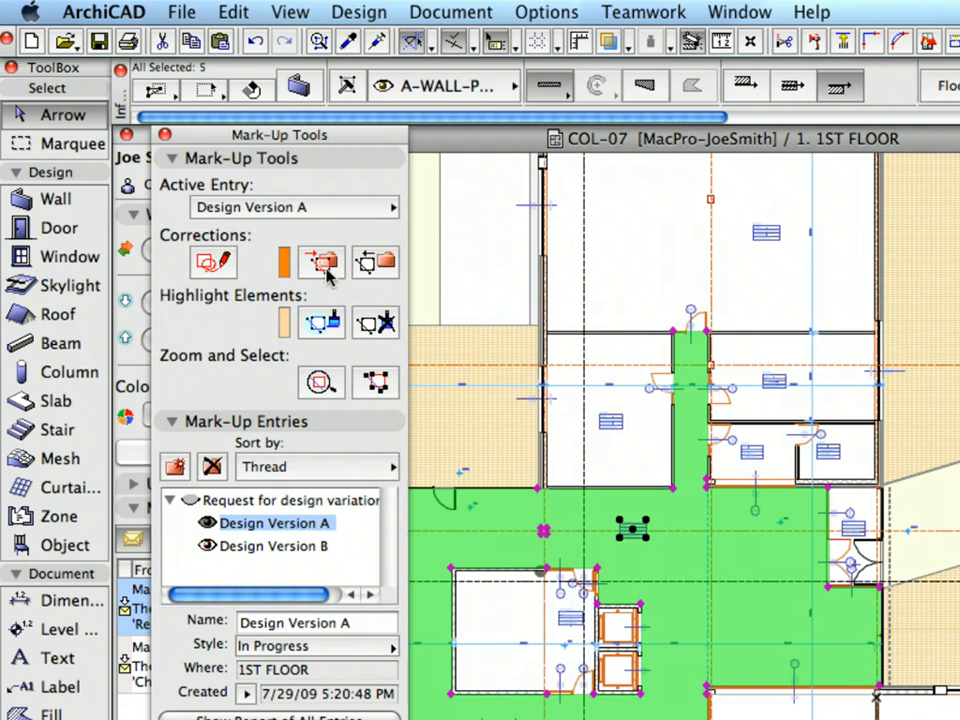
click(327, 274)
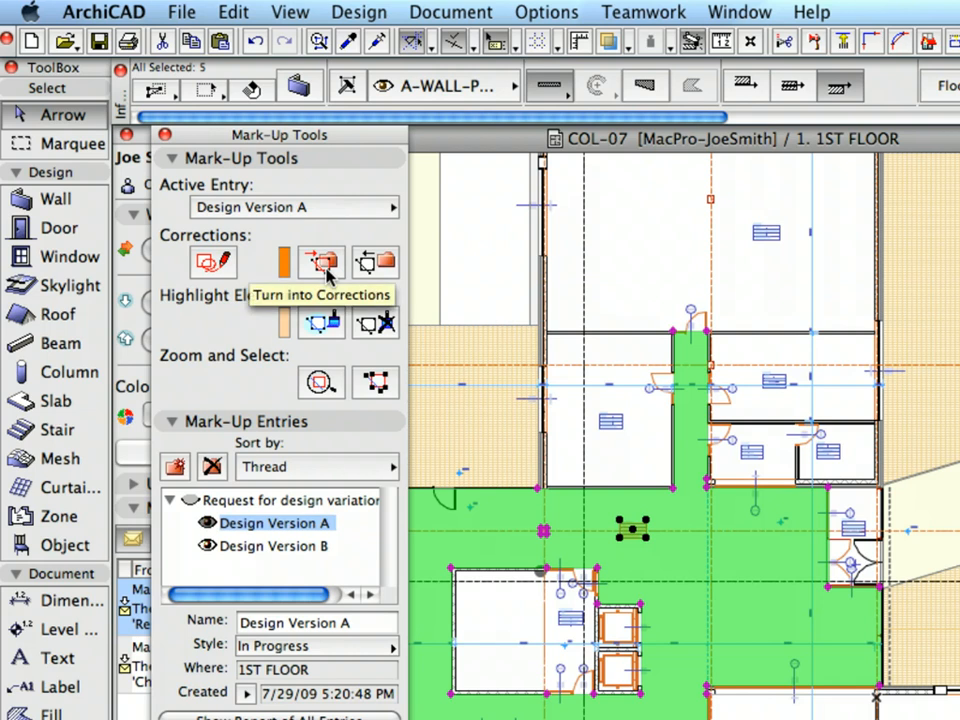
click(327, 278)
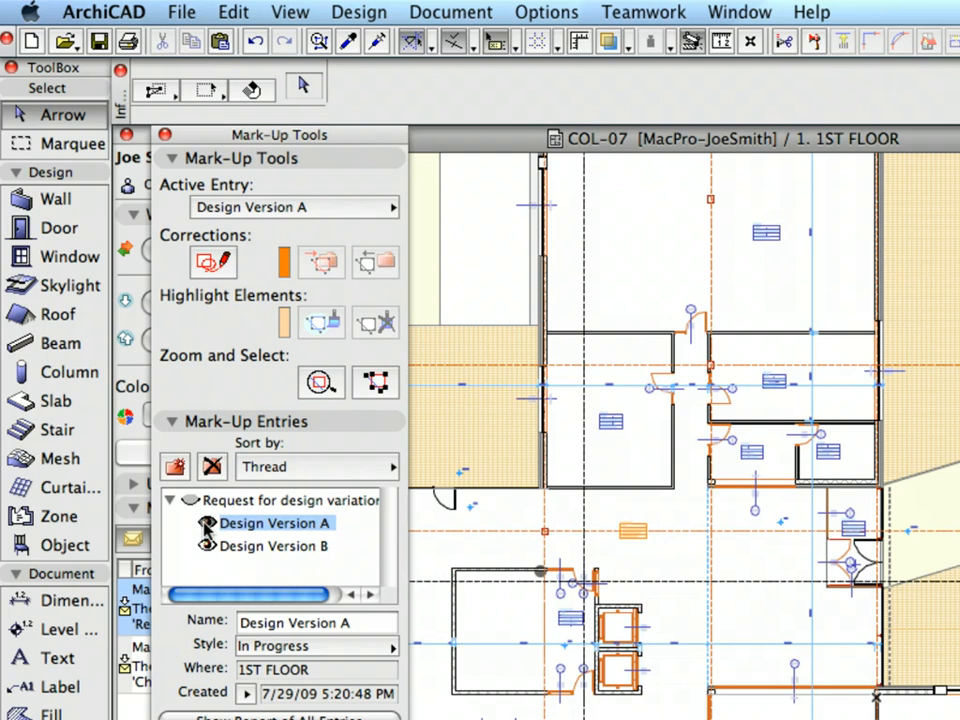
Hide the elements of Design Version A and merge the module file COL-07-05-01-Design Version B.mod into the floor plan.
click(207, 525)
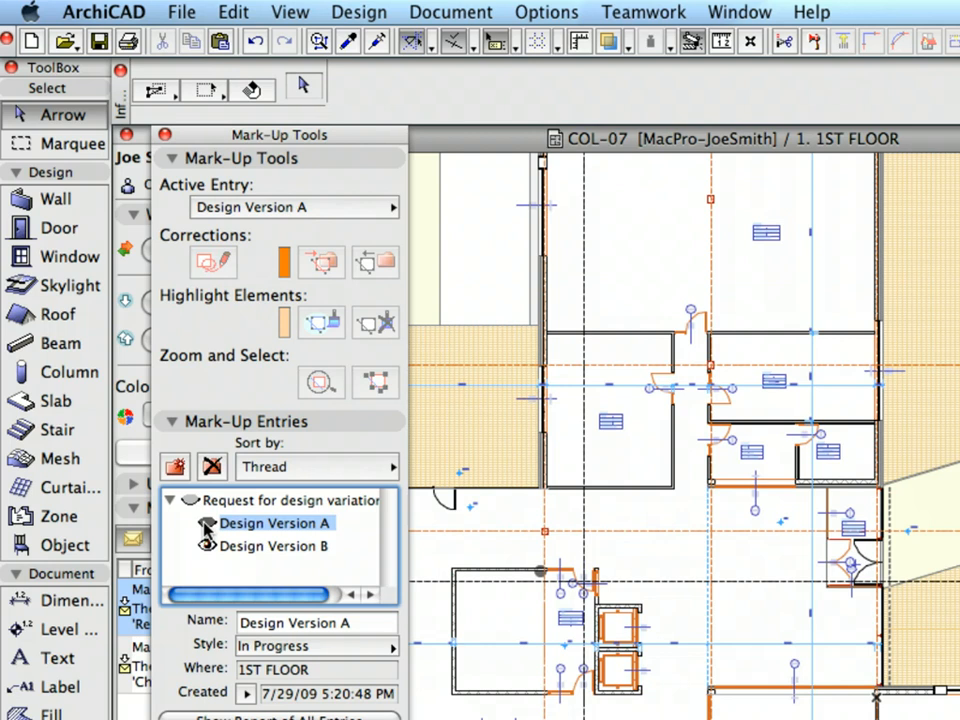
click(182, 12)
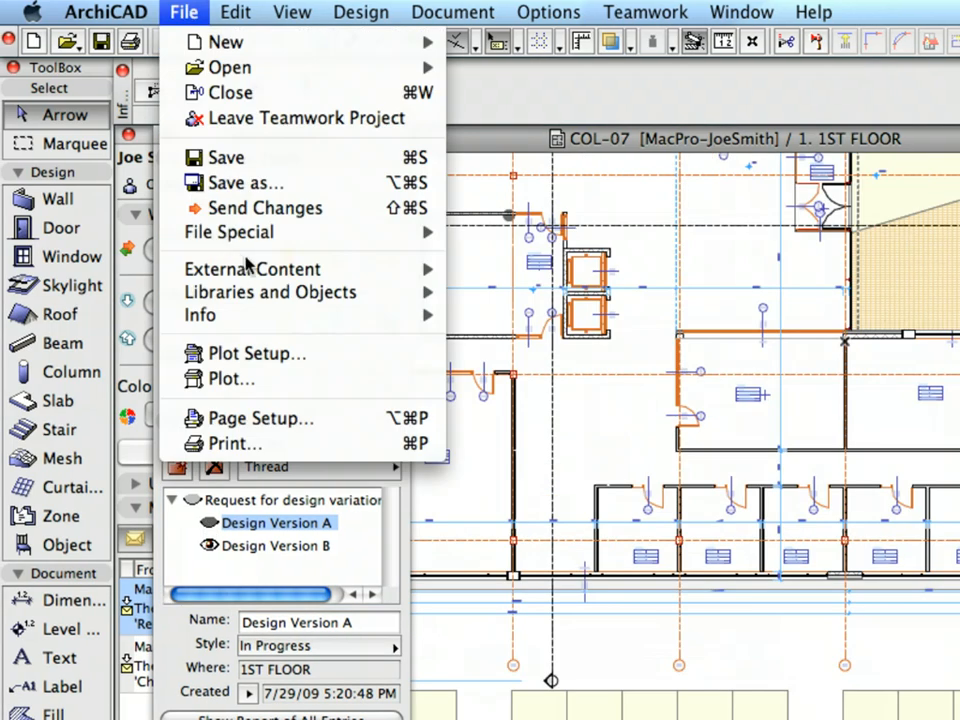
mouse_move(280, 240)
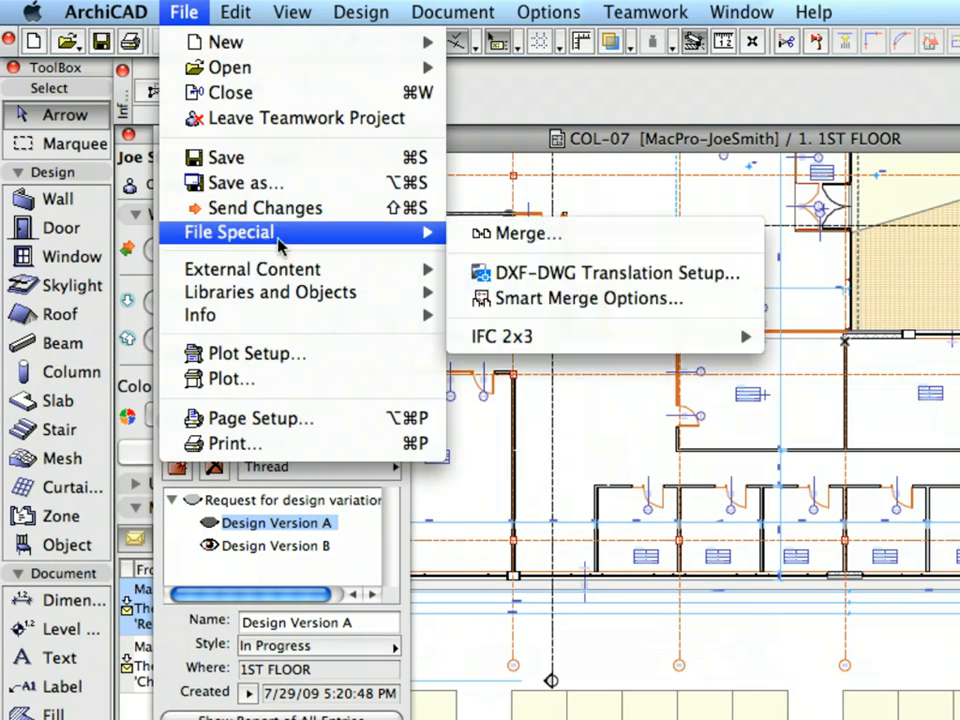
click(614, 248)
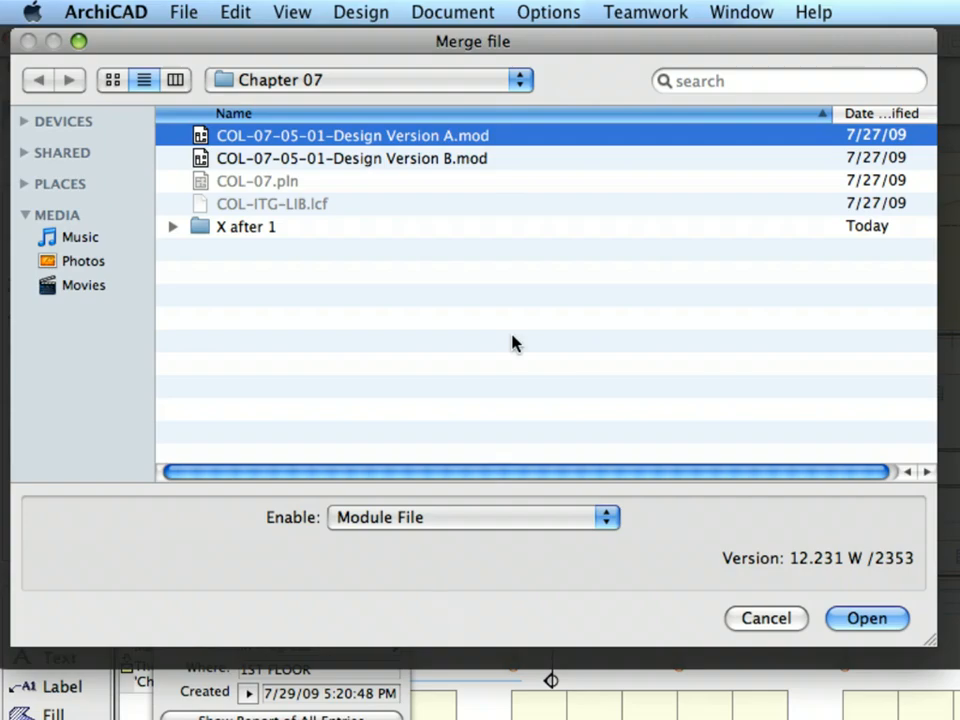
click(469, 158)
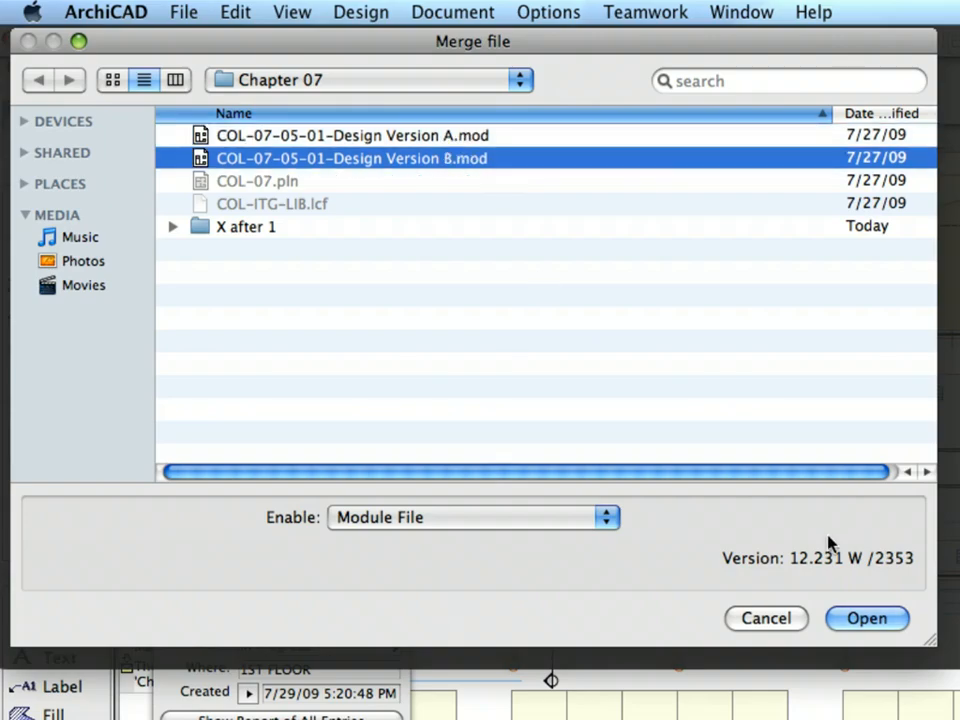
click(866, 619)
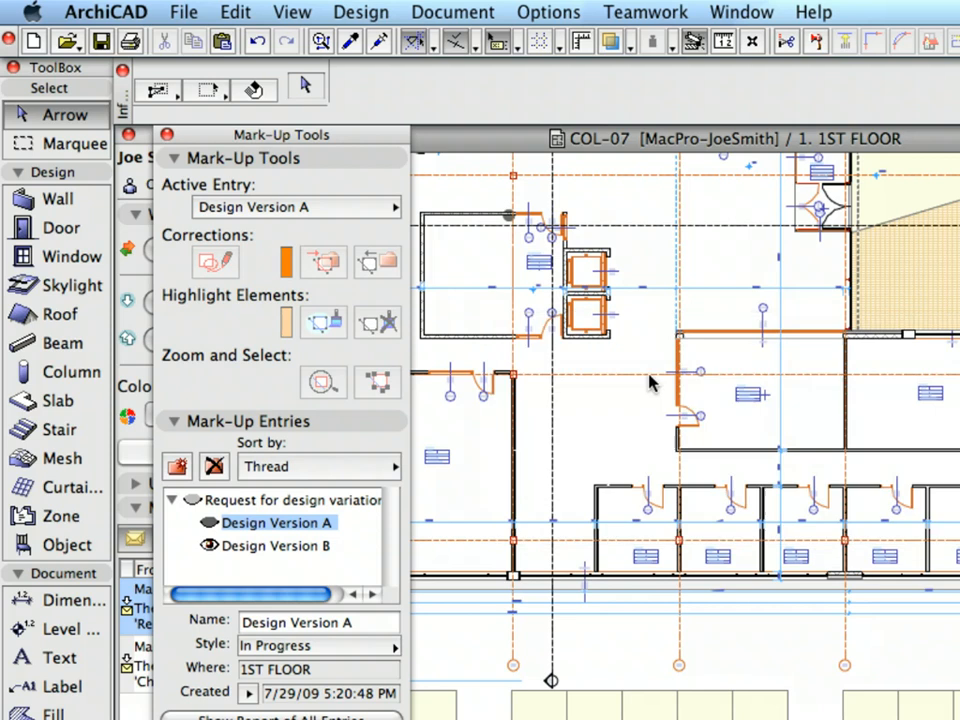
click(575, 418)
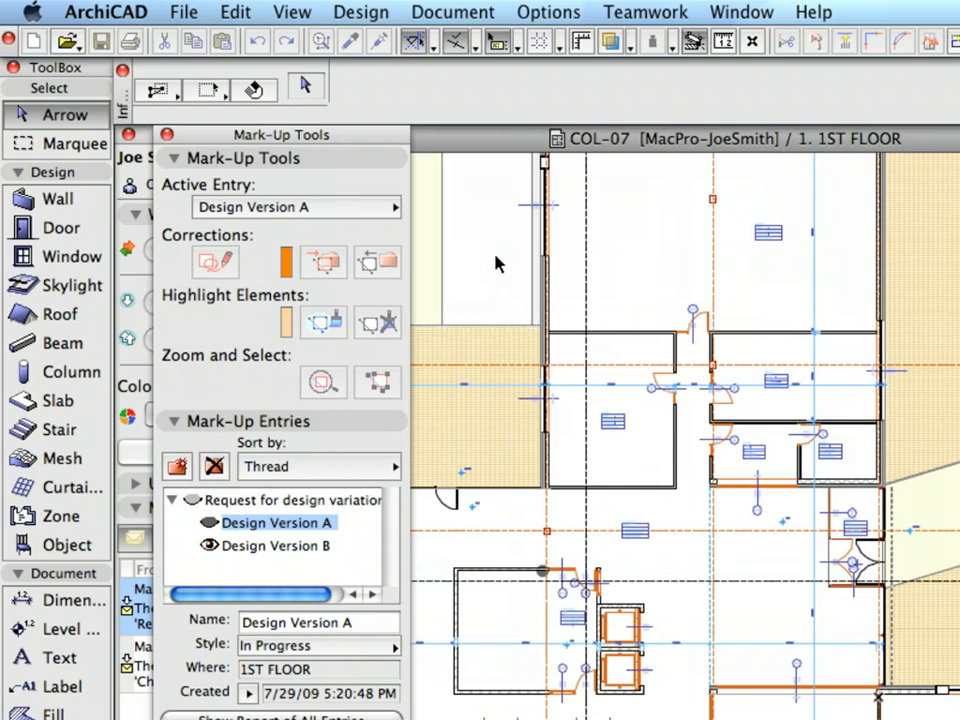
Undo and redo the merge to reselect the pasted elements, turn them into corrections of Design Version B, and toggle that entry's visibility off and on.
click(260, 41)
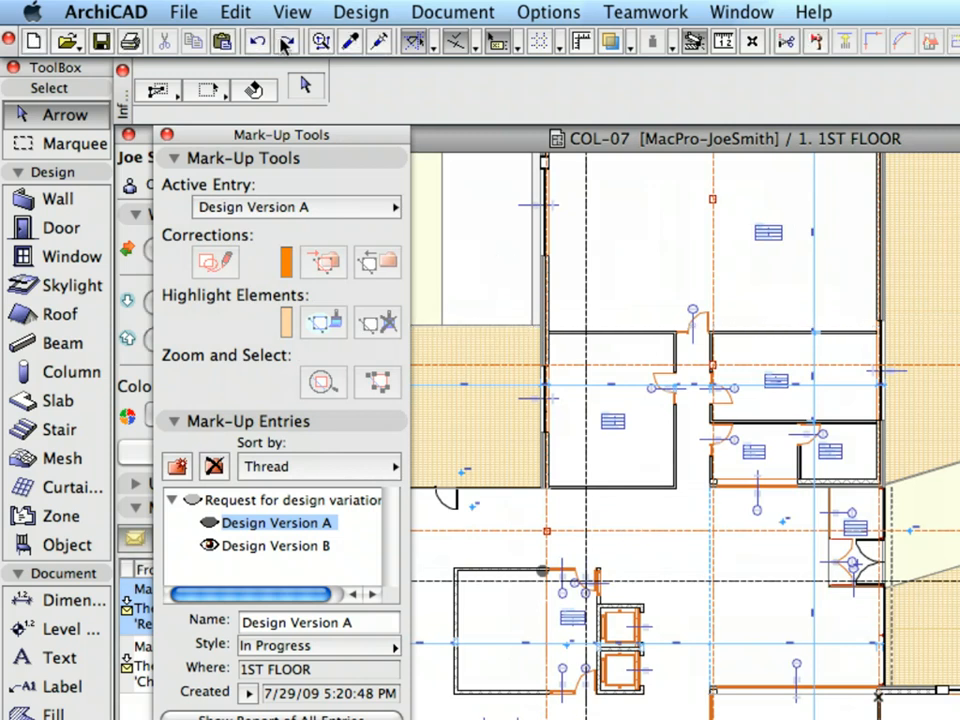
click(285, 41)
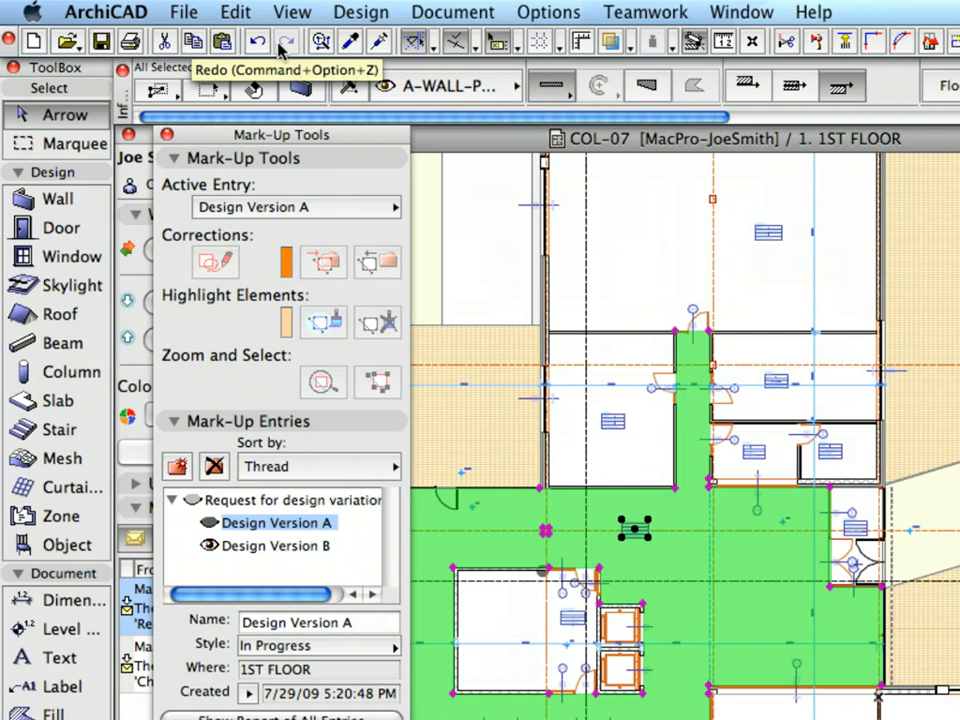
click(315, 546)
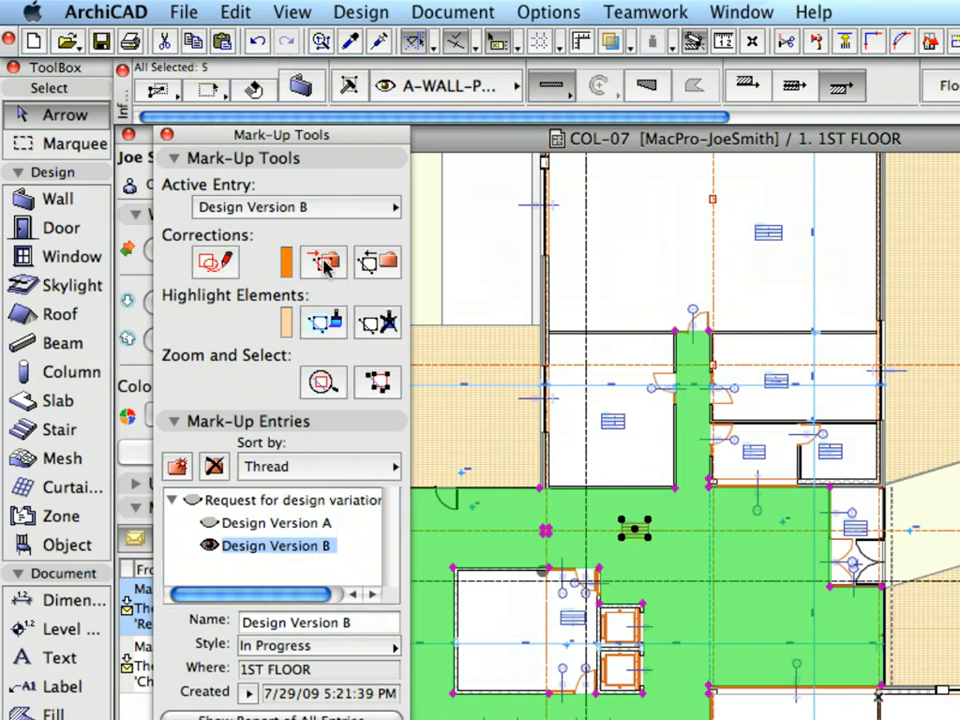
click(324, 266)
click(209, 549)
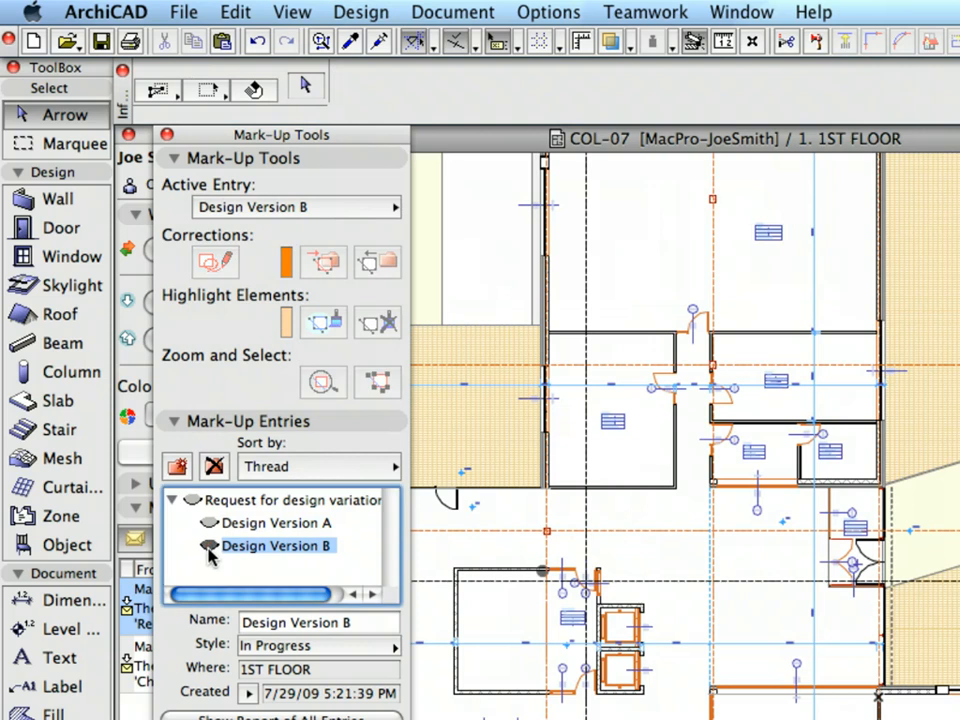
click(209, 547)
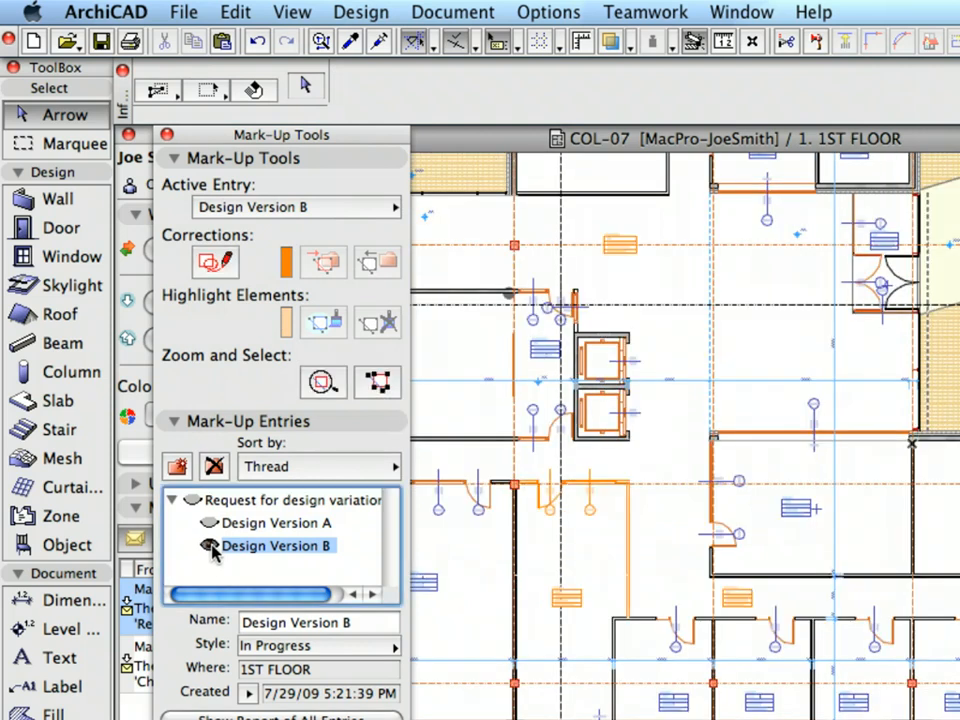
Hide the corrections of Design Version B, and show and hide those of Design Version A.
click(211, 546)
click(211, 546)
click(209, 523)
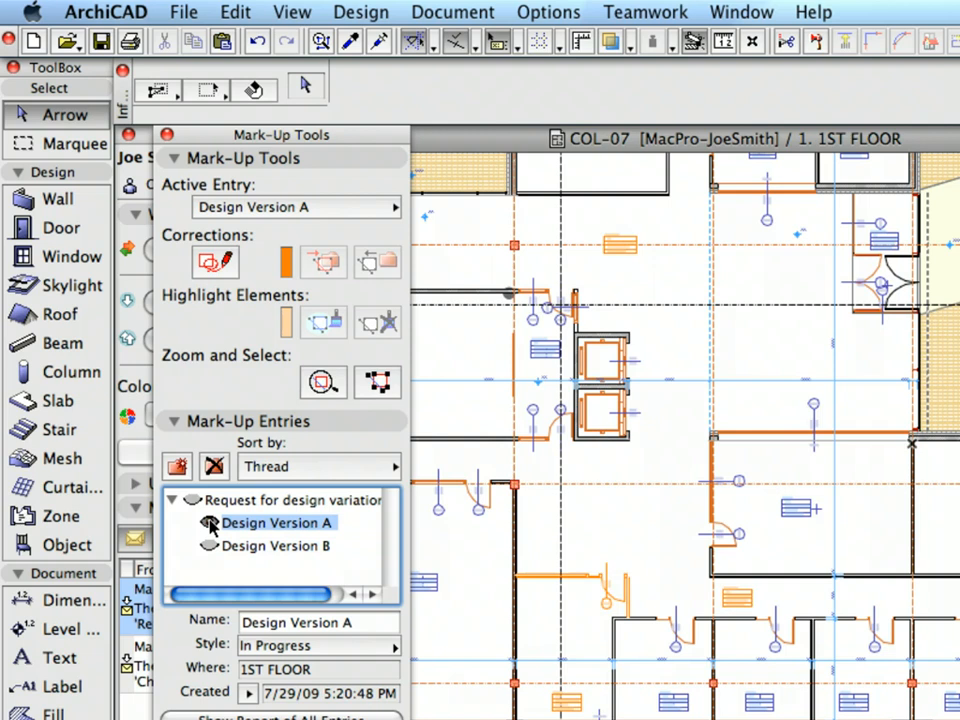
click(209, 523)
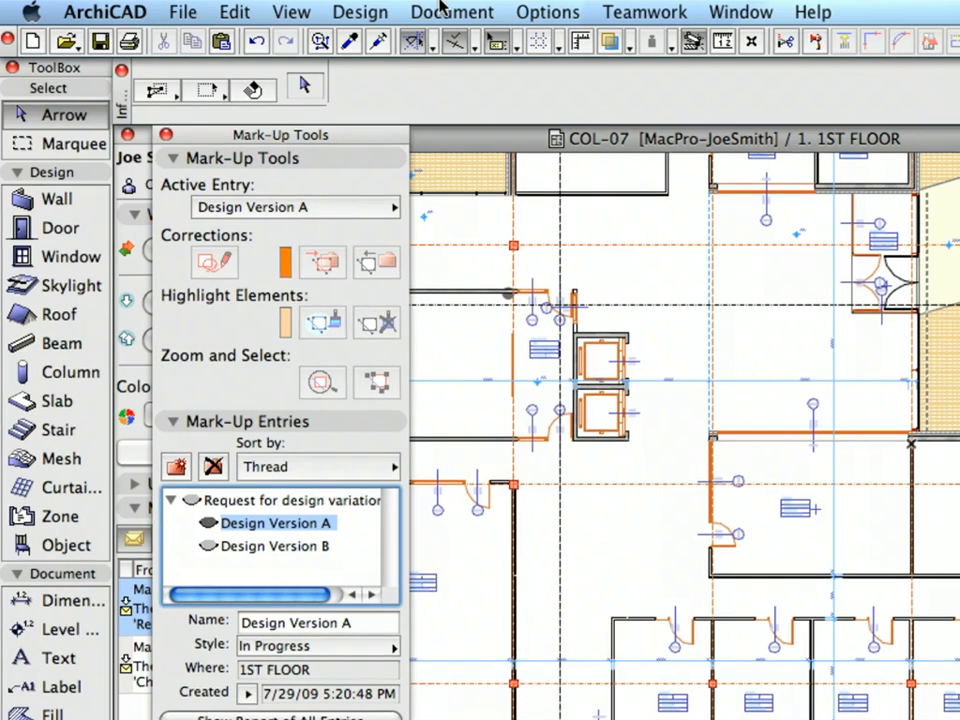
Turn off the display of mark-up items in the Model View Options and cancel the change.
click(445, 11)
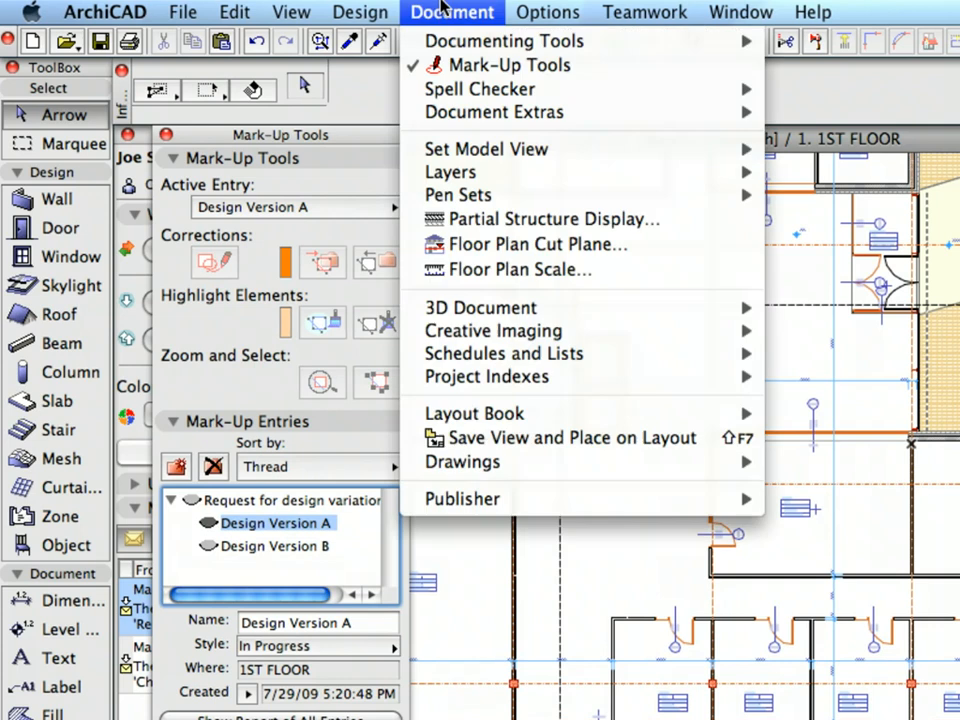
mouse_move(455, 150)
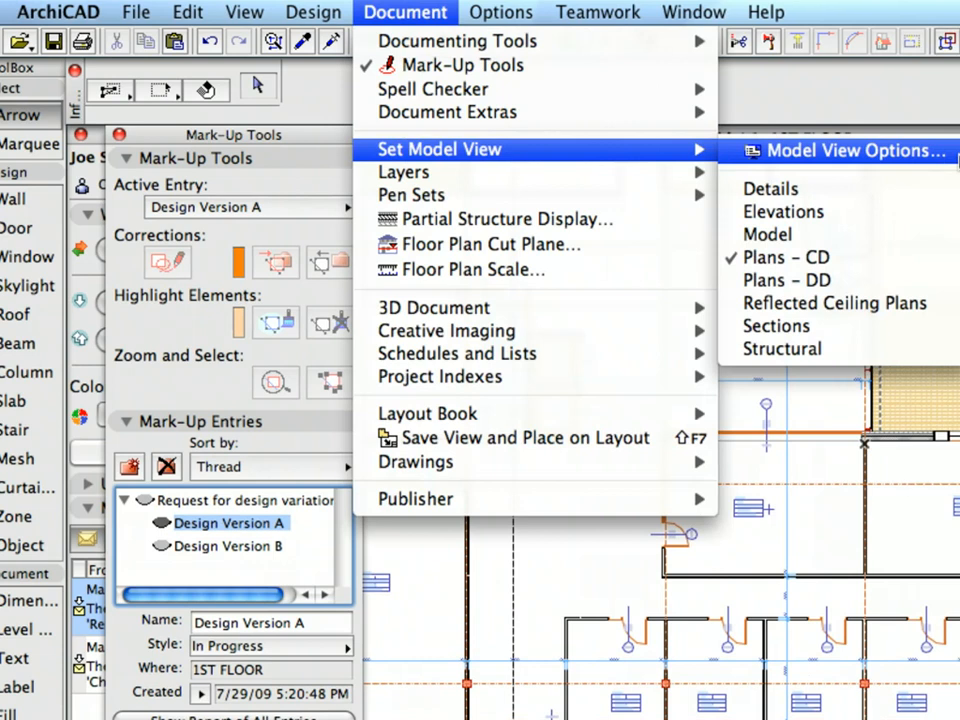
click(850, 150)
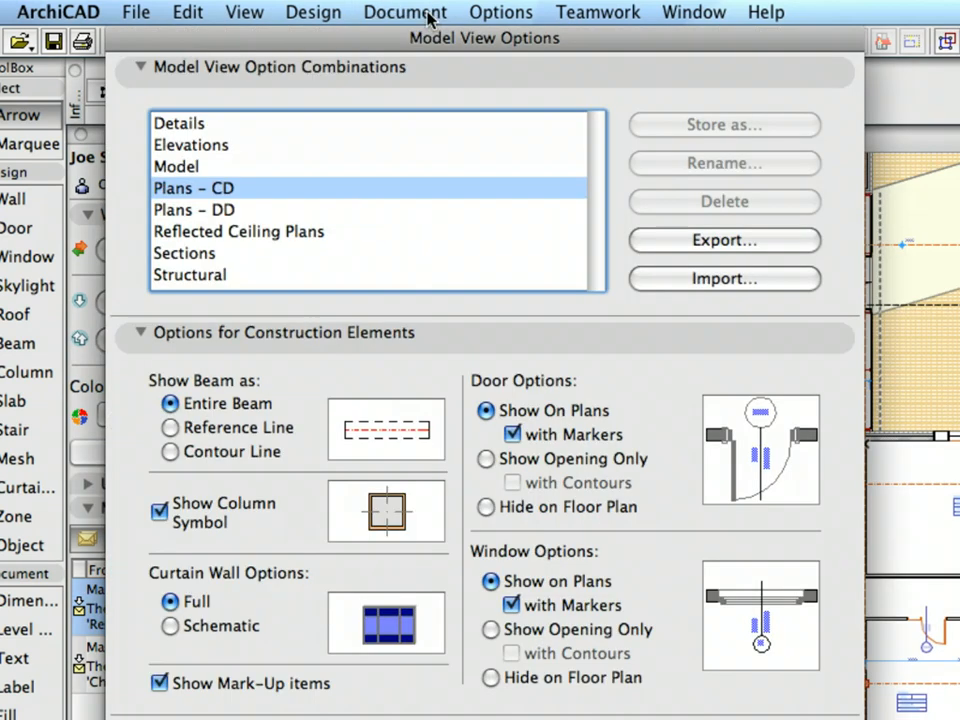
click(370, 70)
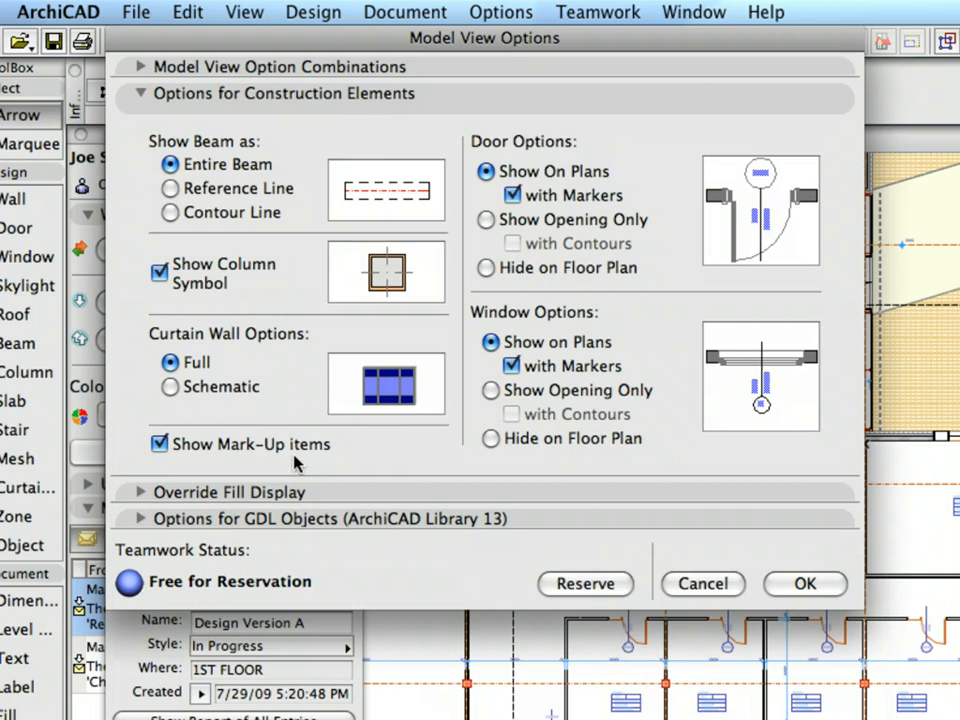
click(185, 451)
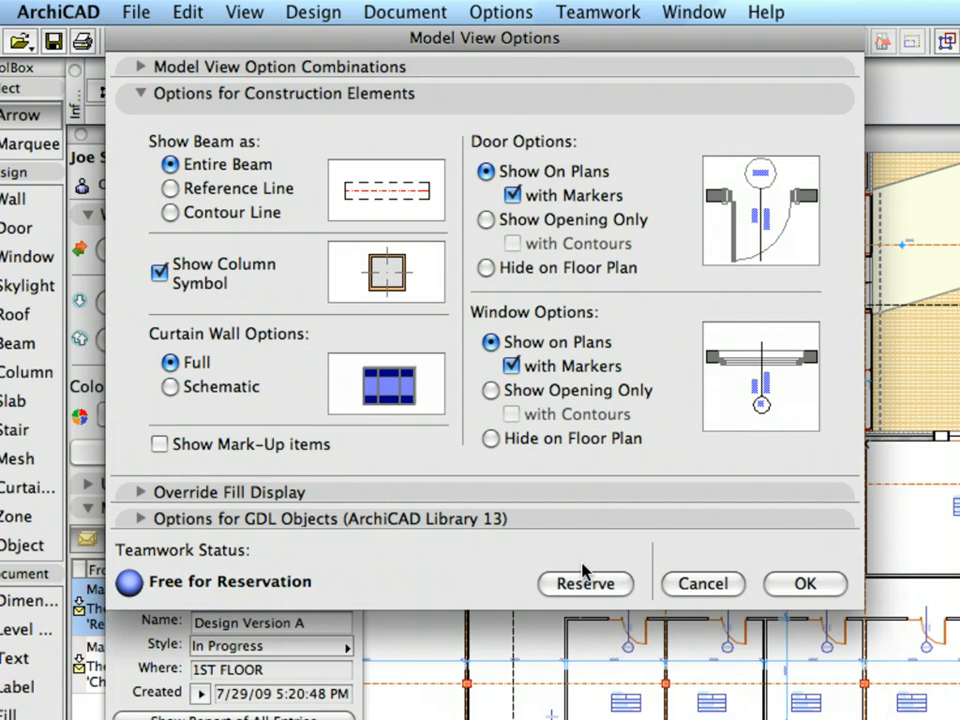
click(703, 585)
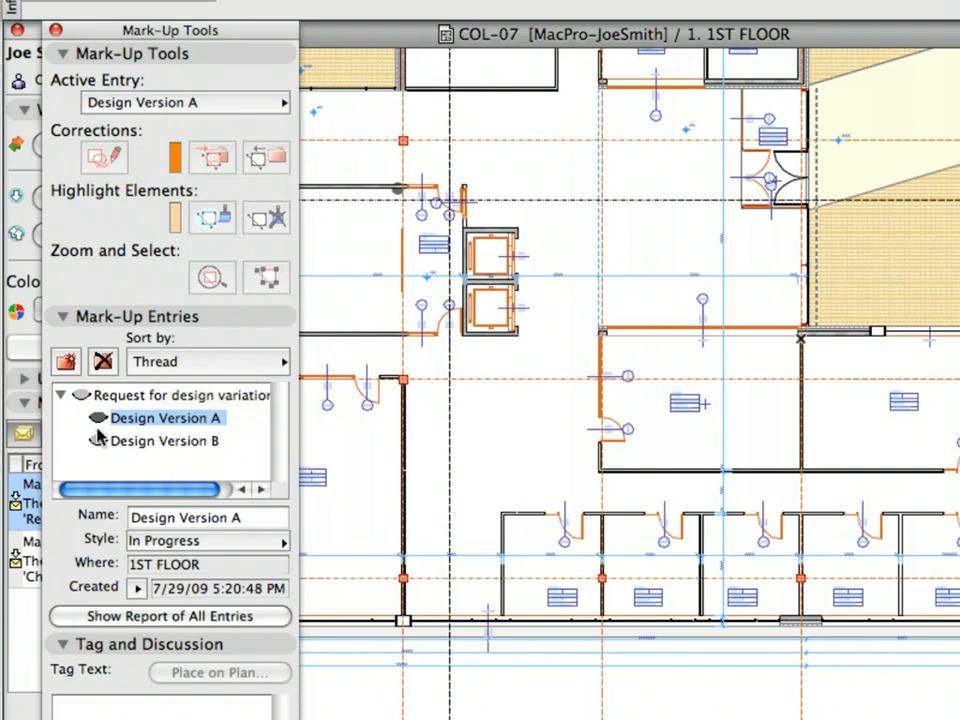
Assign the Design Version A entry to the other team member and send the default notification message.
click(125, 420)
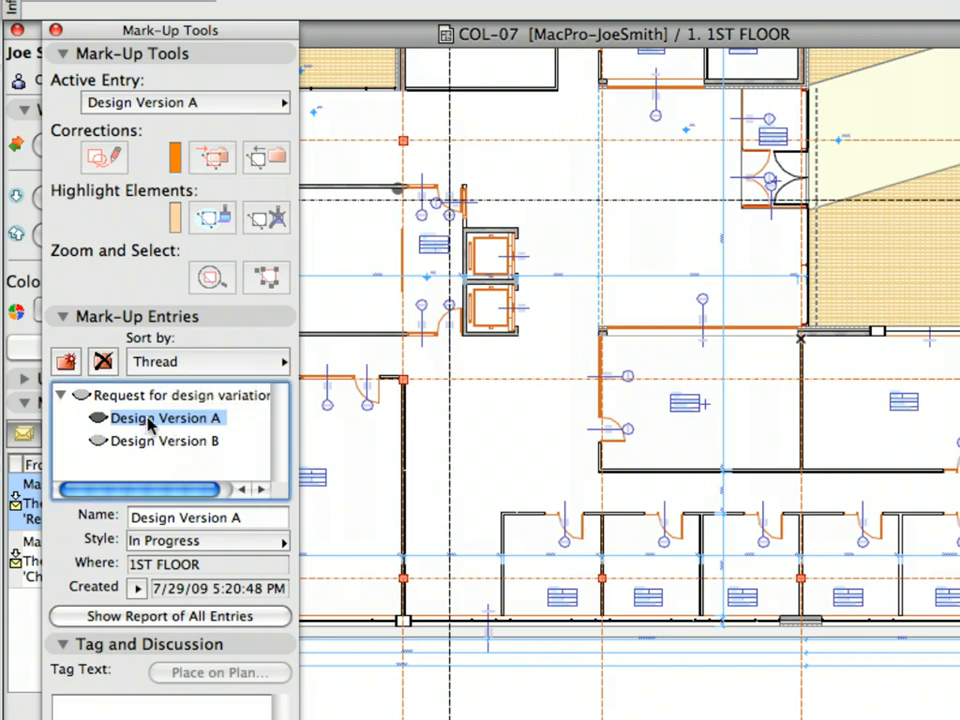
click(160, 53)
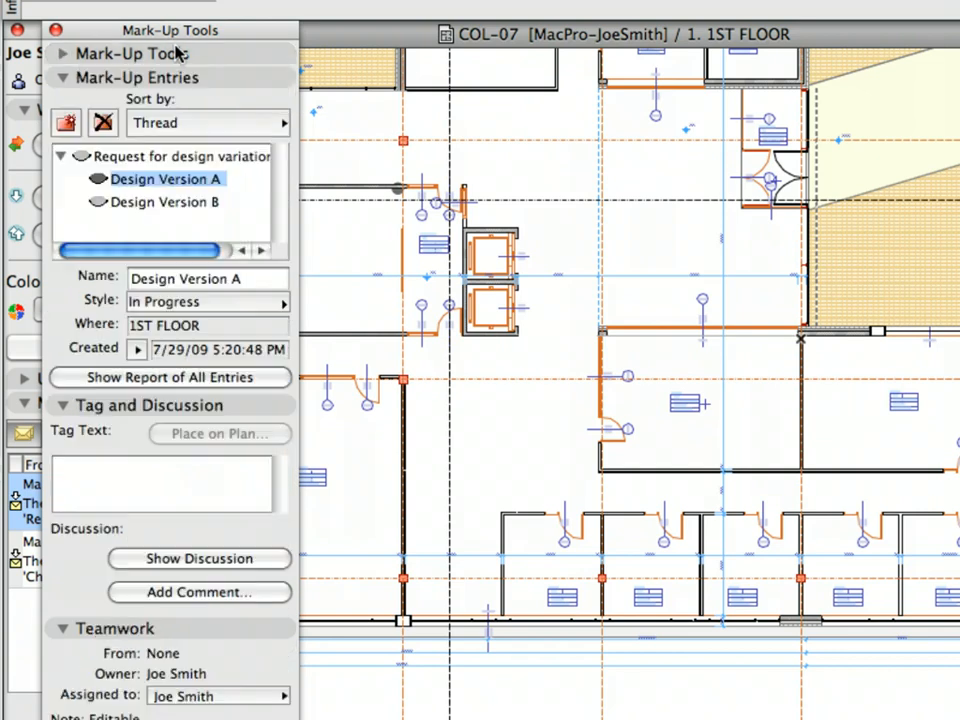
click(196, 408)
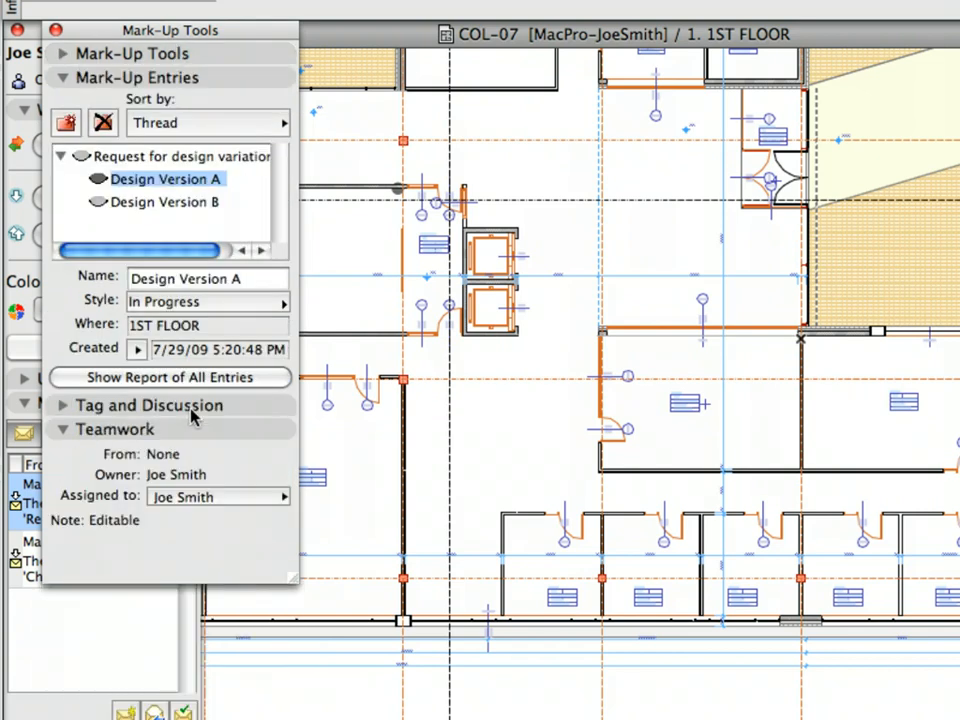
click(222, 497)
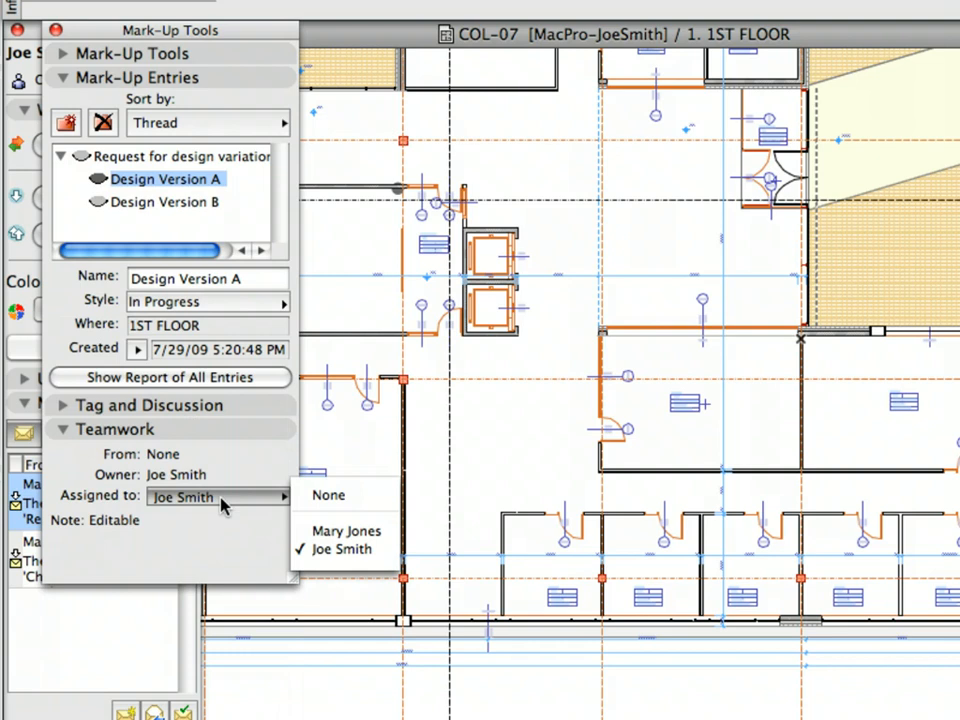
click(347, 534)
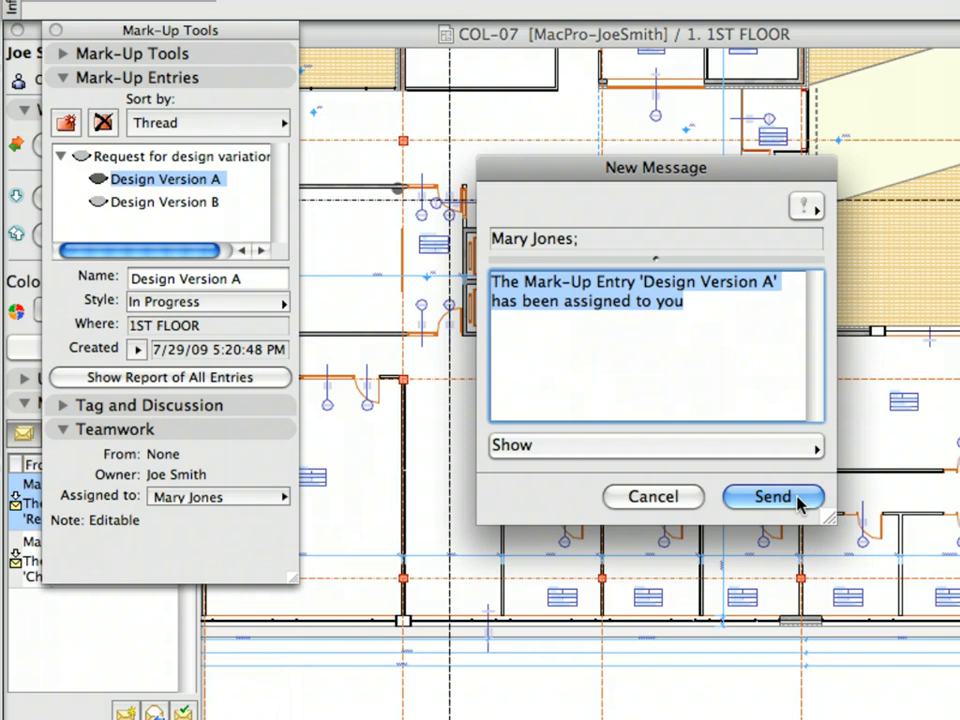
click(772, 497)
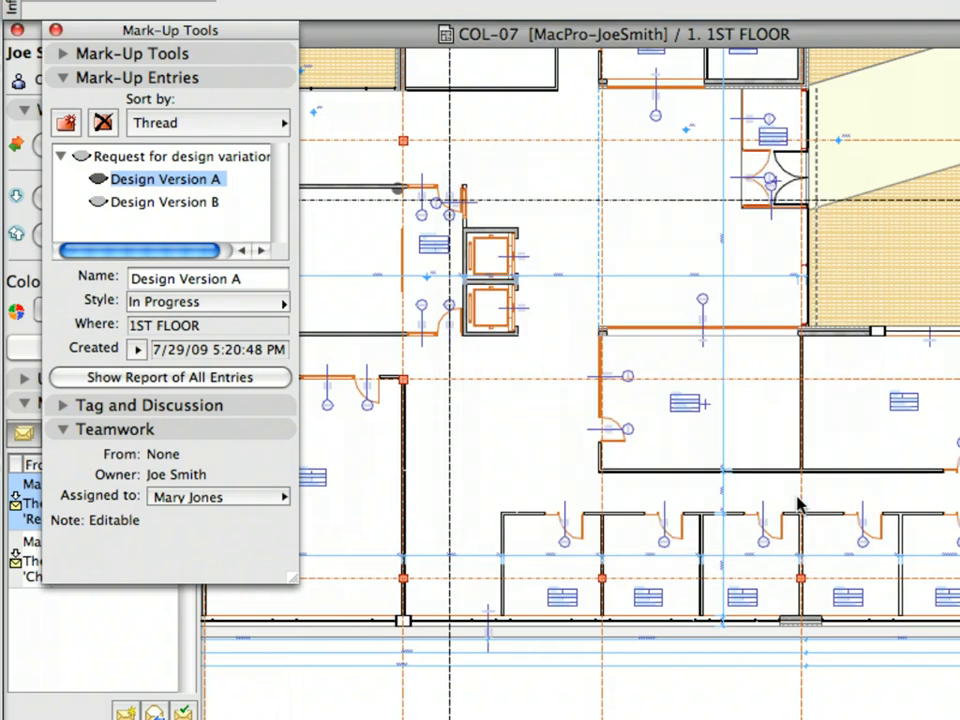
Assign the Design Version B entry to the same team member and send the default notification message.
click(211, 204)
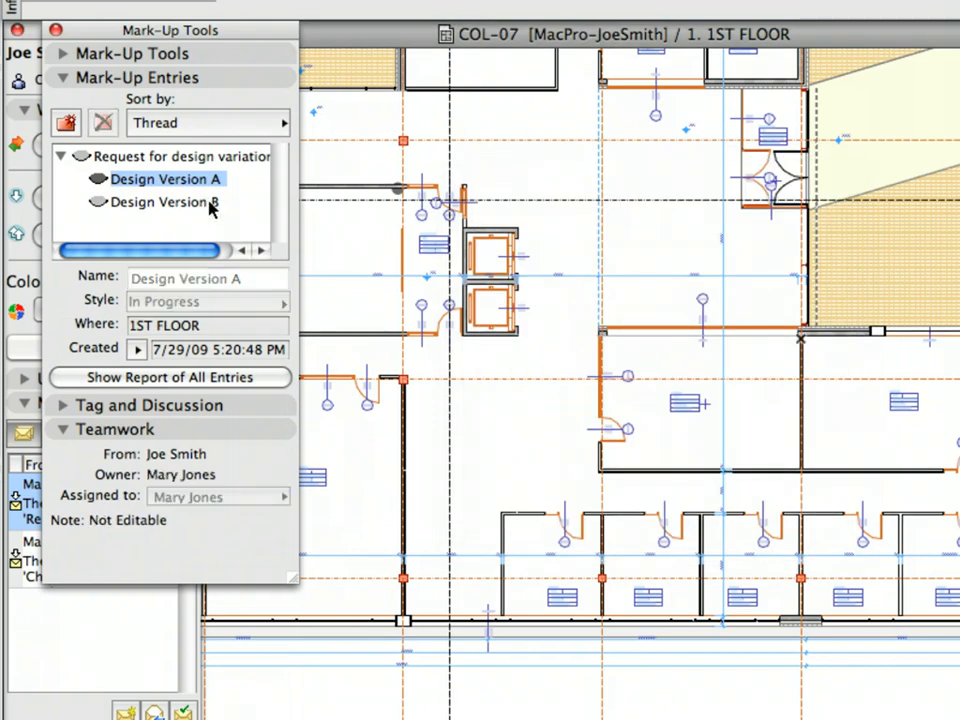
click(255, 498)
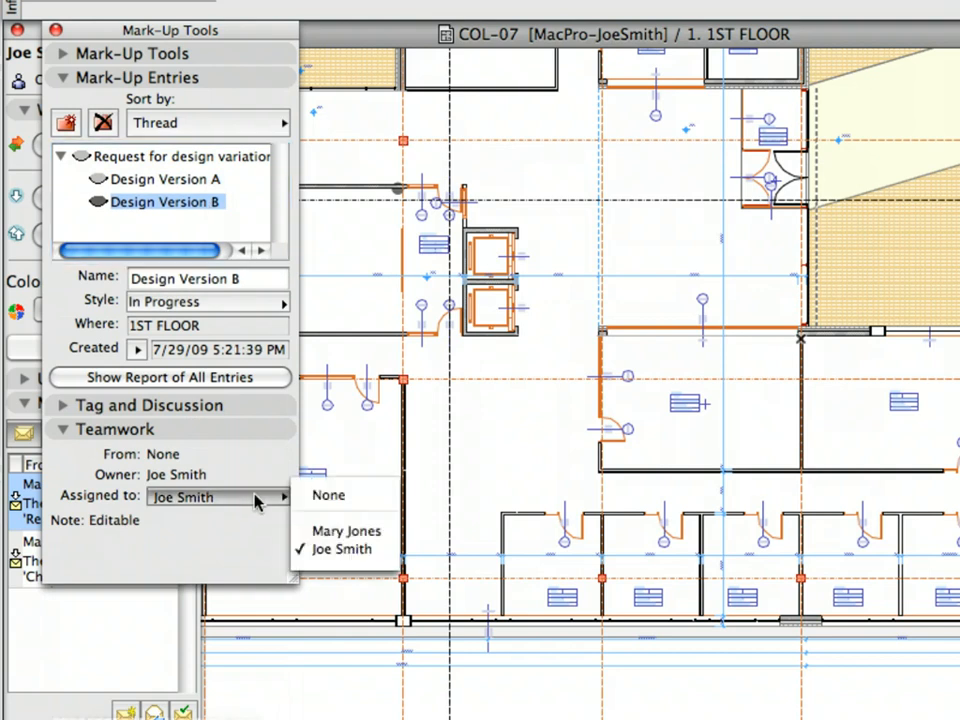
click(348, 529)
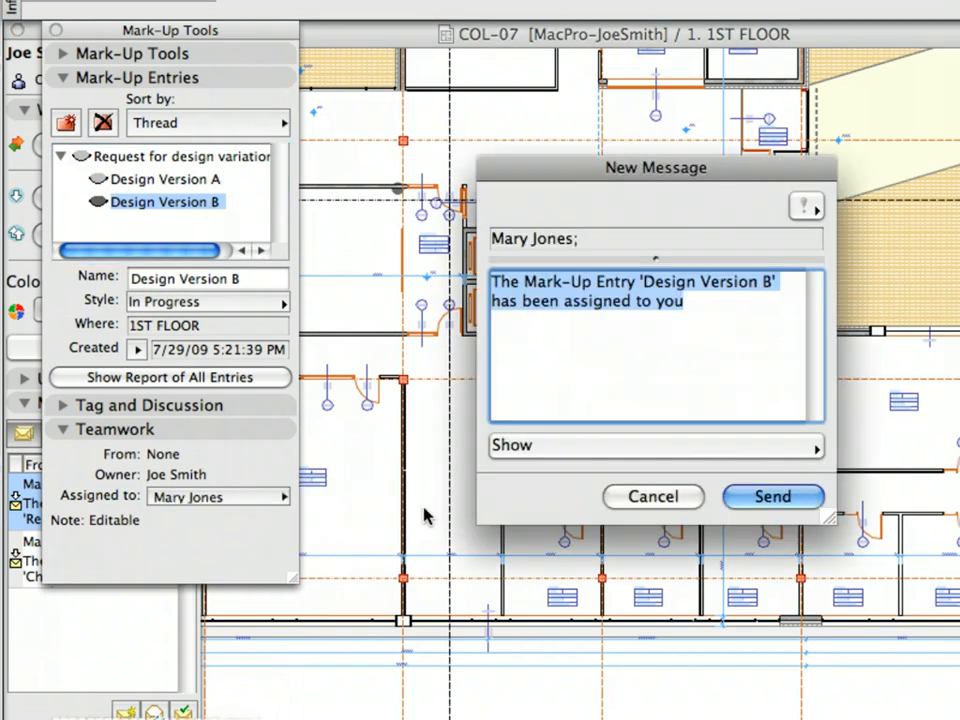
click(740, 503)
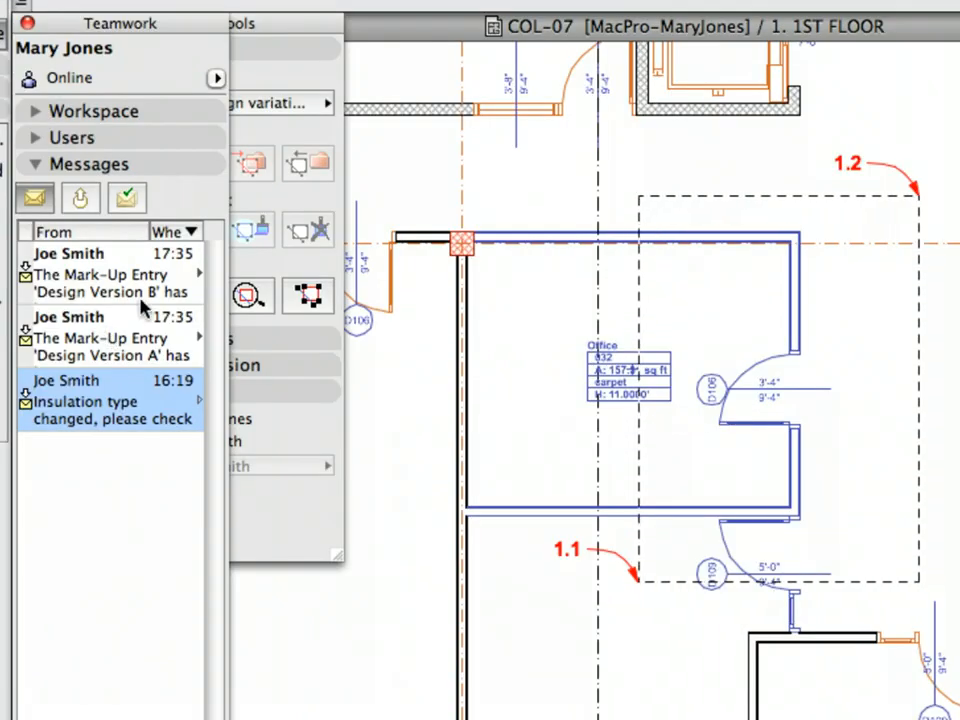
In the teammate's session, receive and show the elements from the Design Version B message, and deselect them.
click(146, 280)
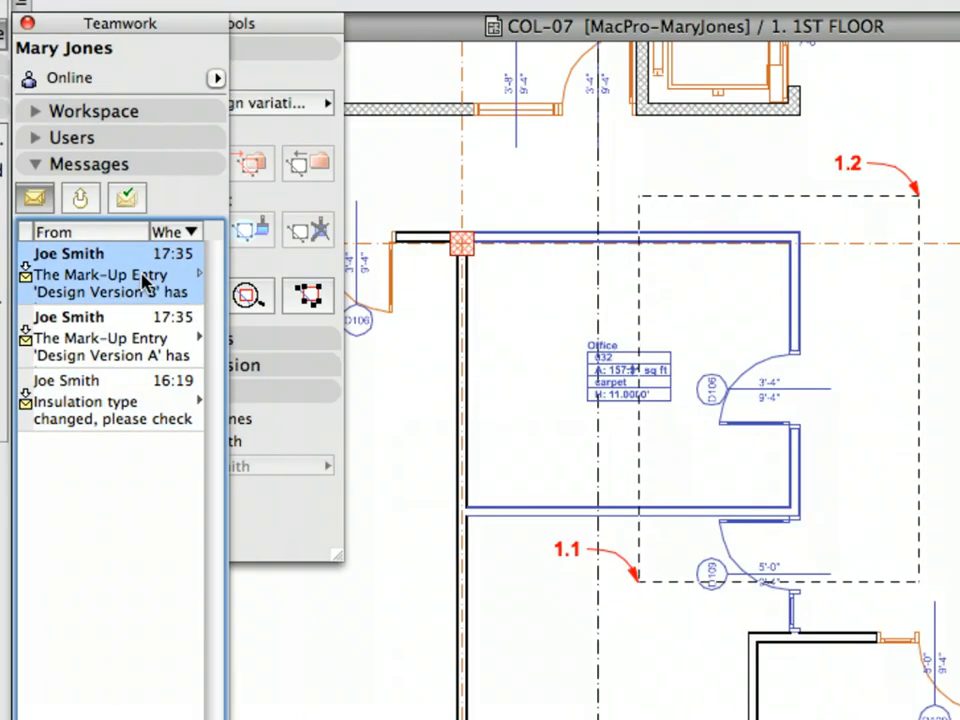
right_click(139, 276)
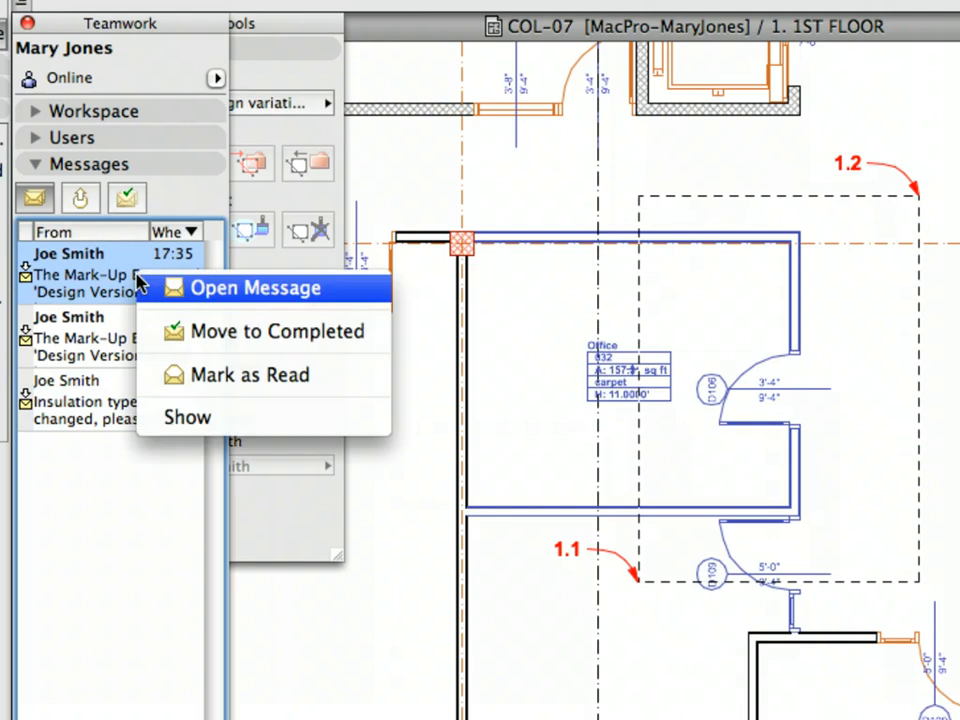
click(226, 419)
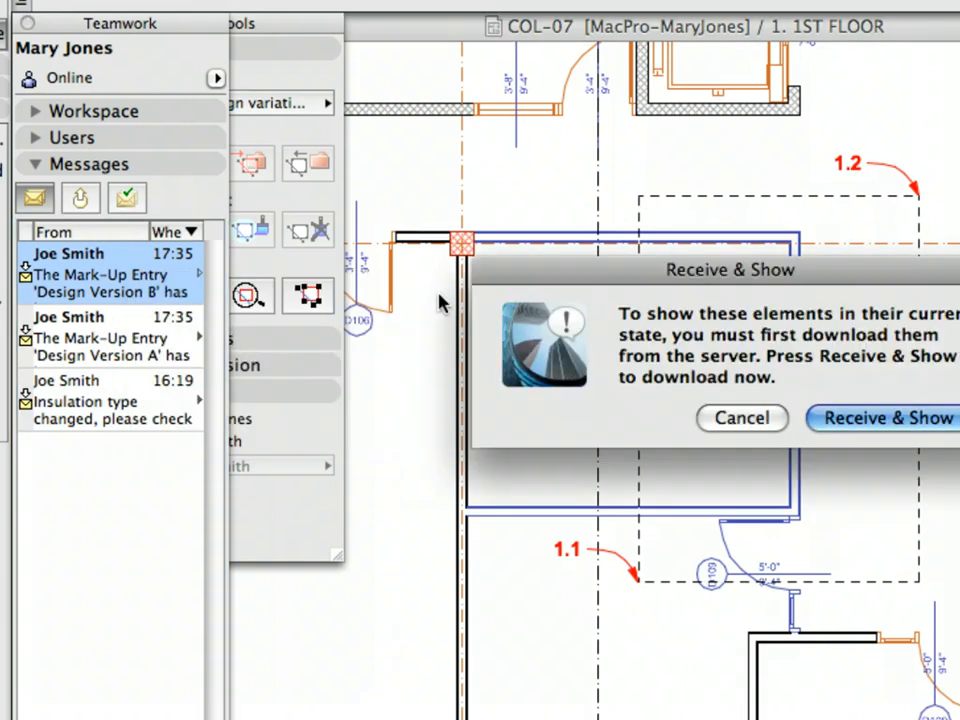
drag(744, 454, 418, 125)
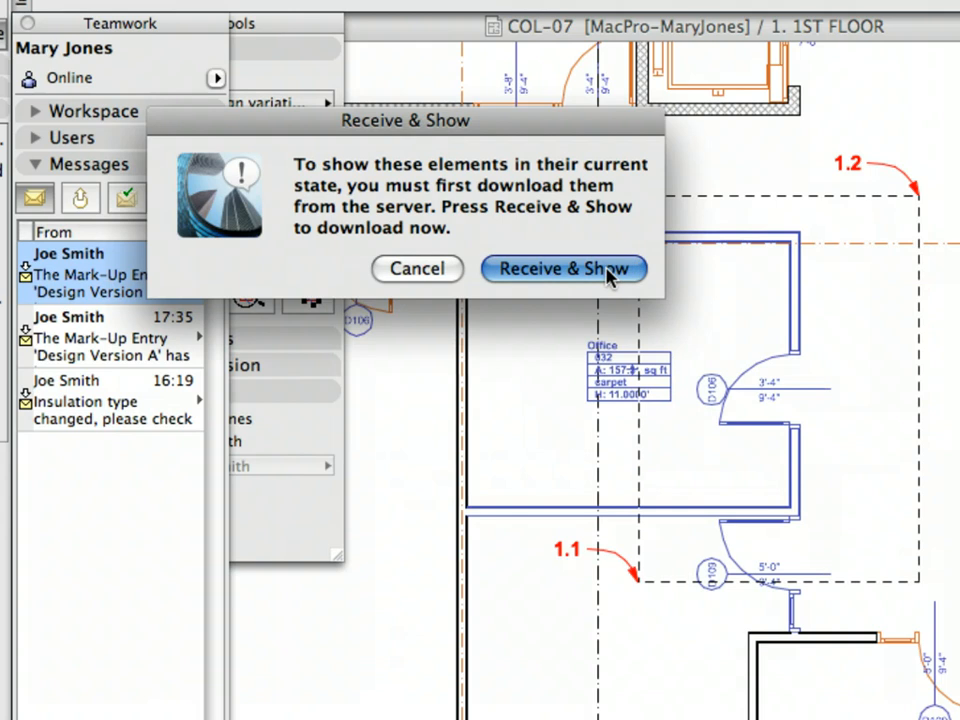
click(563, 269)
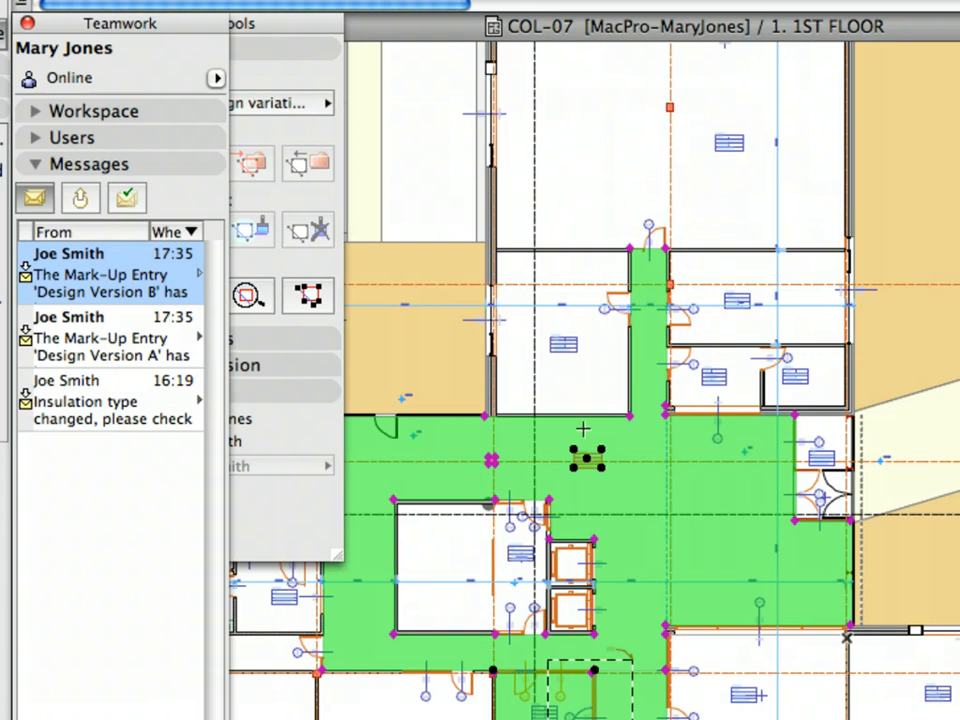
mouse_move(608, 463)
middle_down()
mouse_move(608, 474)
mouse_move(634, 246)
middle_up()
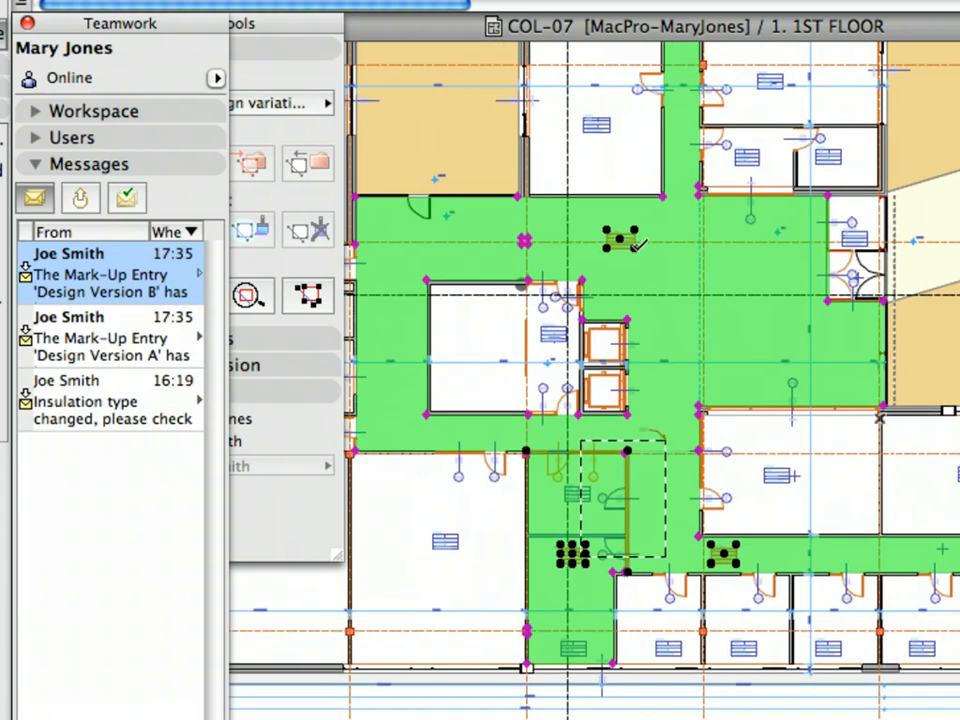
key(Escape)
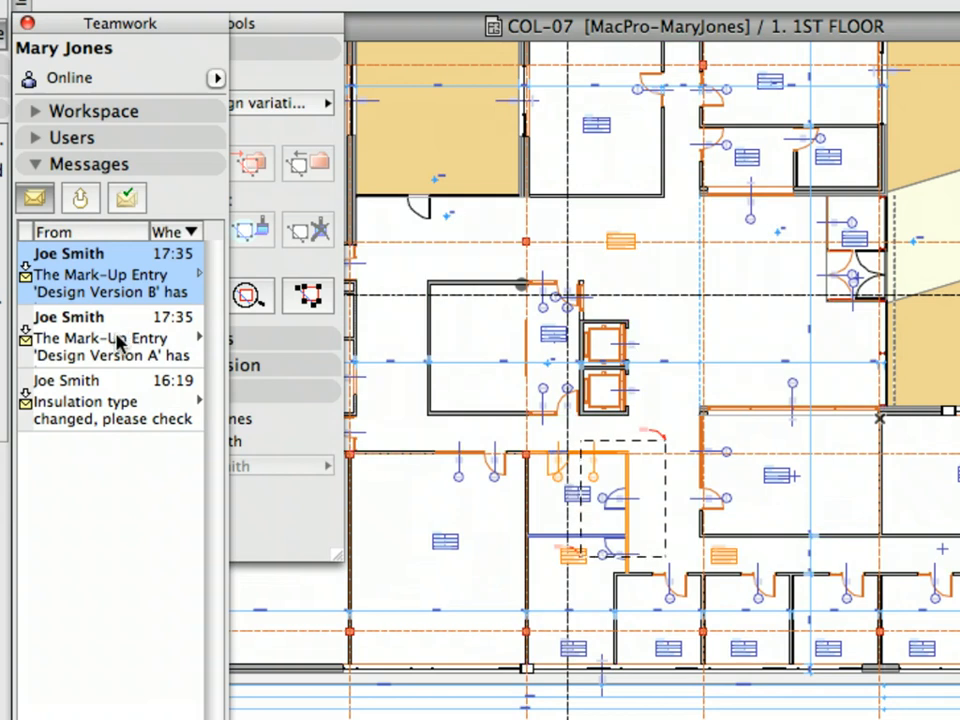
Receive and show the elements linked to the Design Version A message.
click(118, 342)
right_click(118, 341)
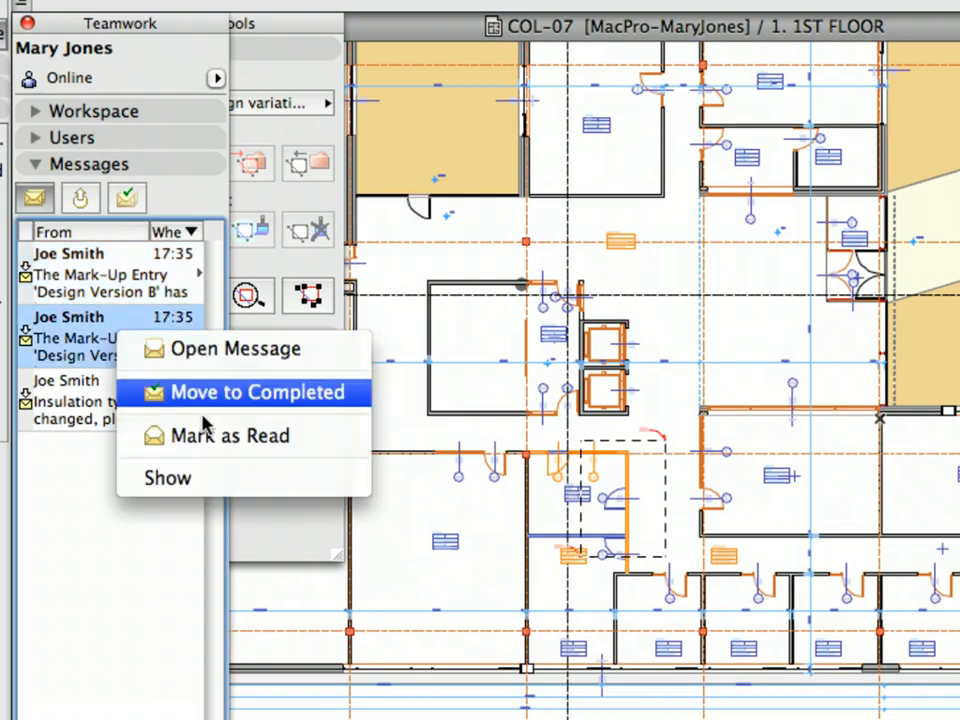
click(294, 478)
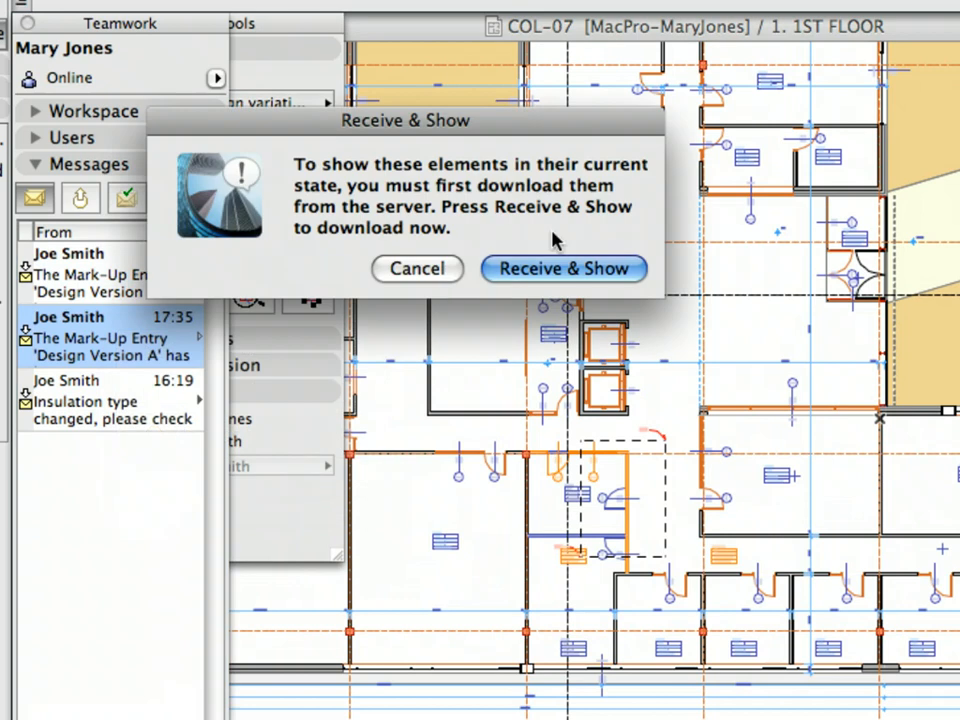
click(617, 270)
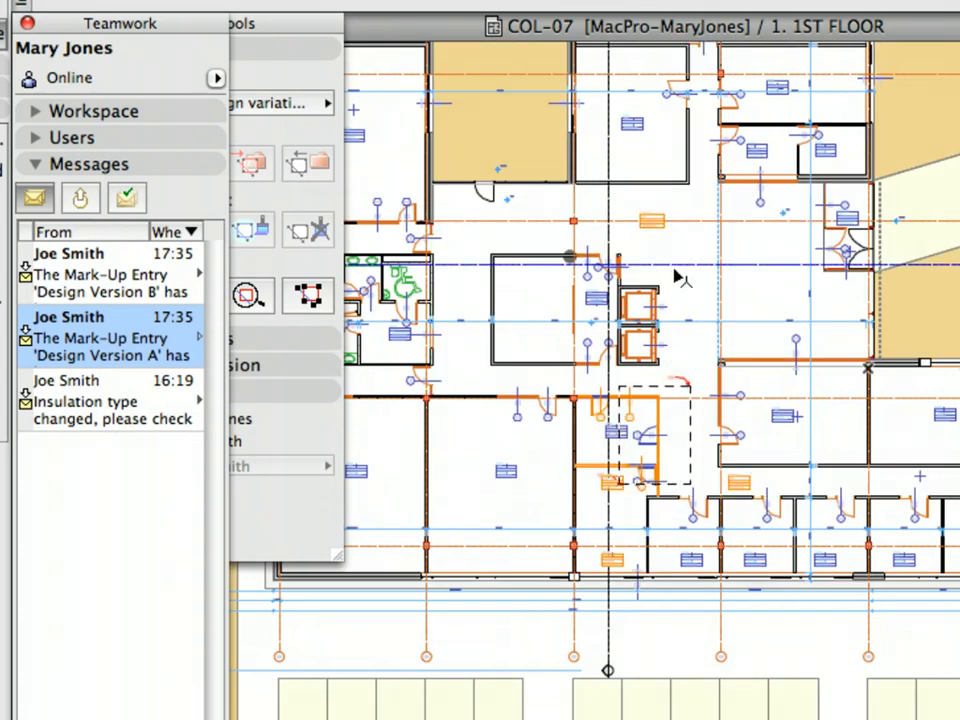
Display the mark-up entries sorted by Thread and expand the "Request for design variations" thread.
click(306, 32)
click(236, 77)
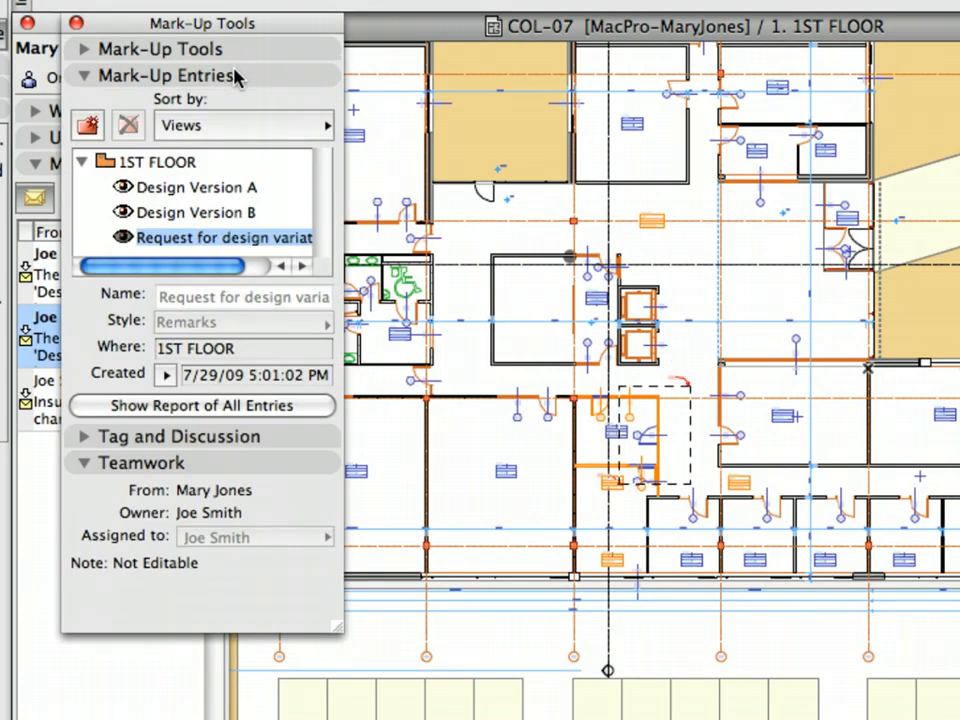
click(318, 135)
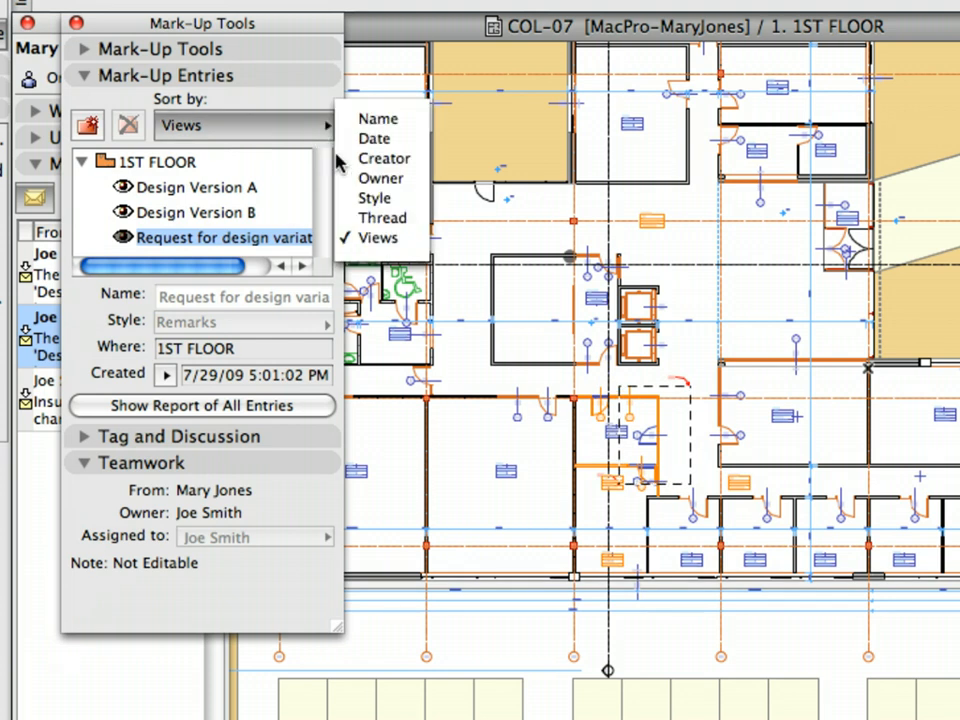
click(386, 218)
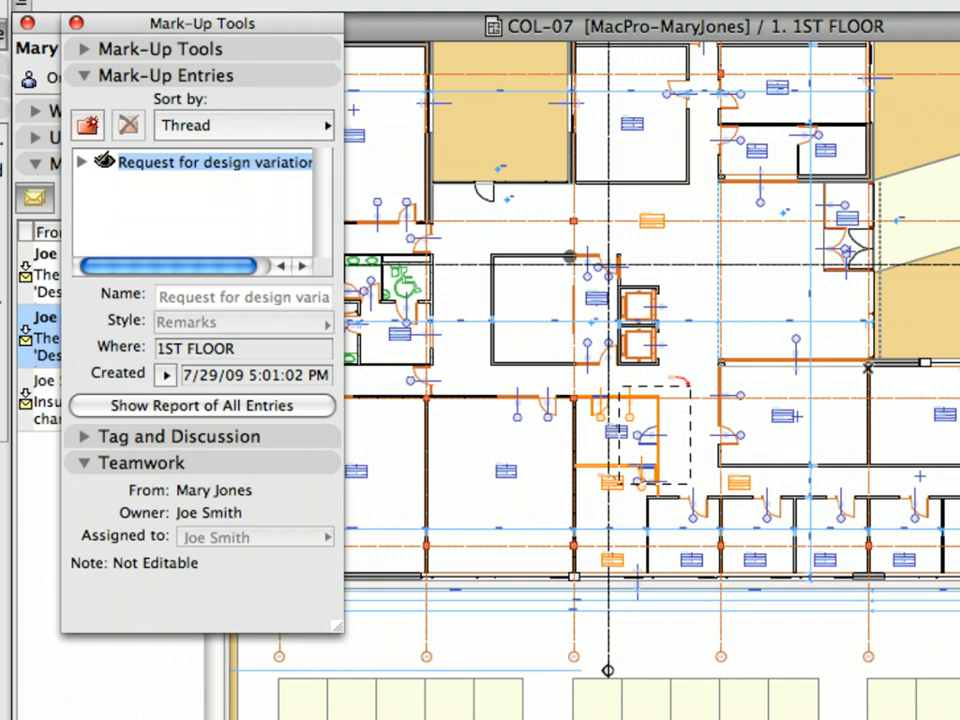
click(81, 161)
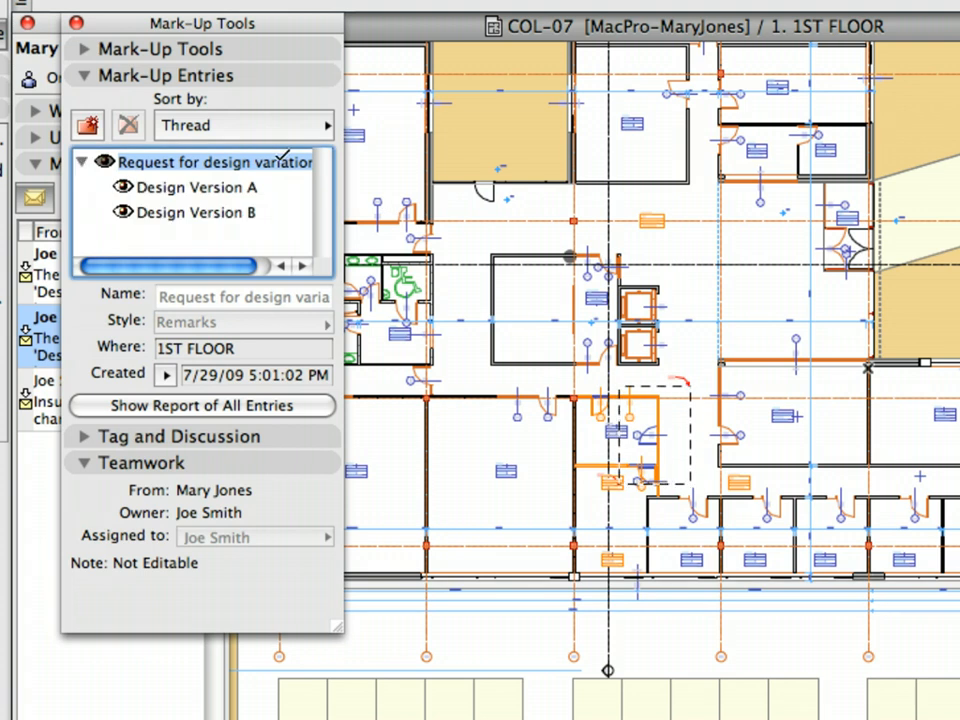
Set the style of the Design Version B entry to Approved.
click(205, 216)
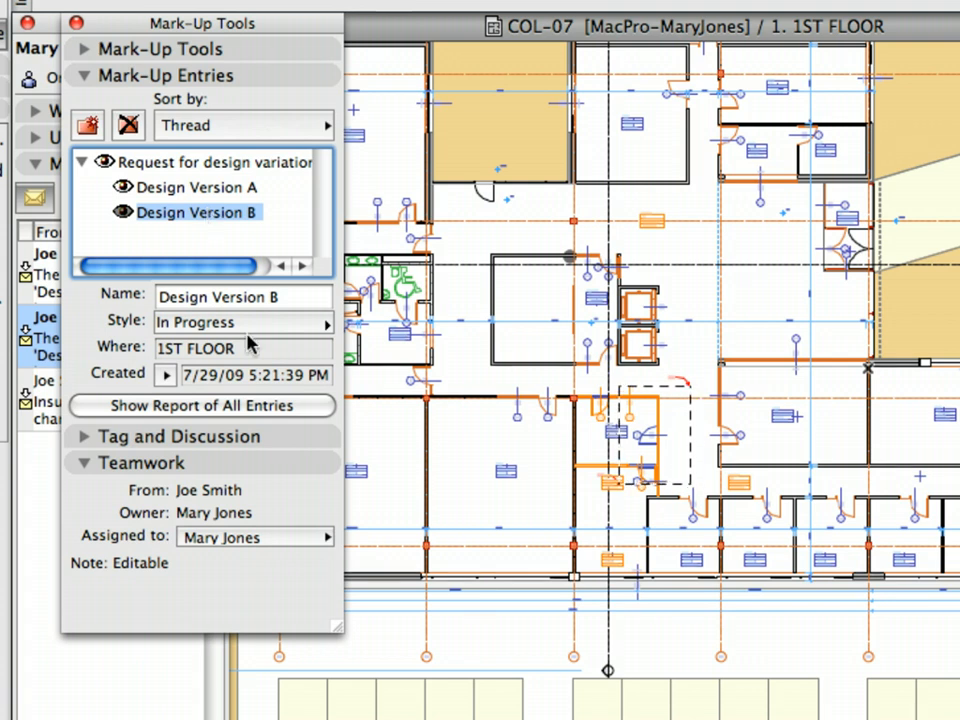
click(277, 333)
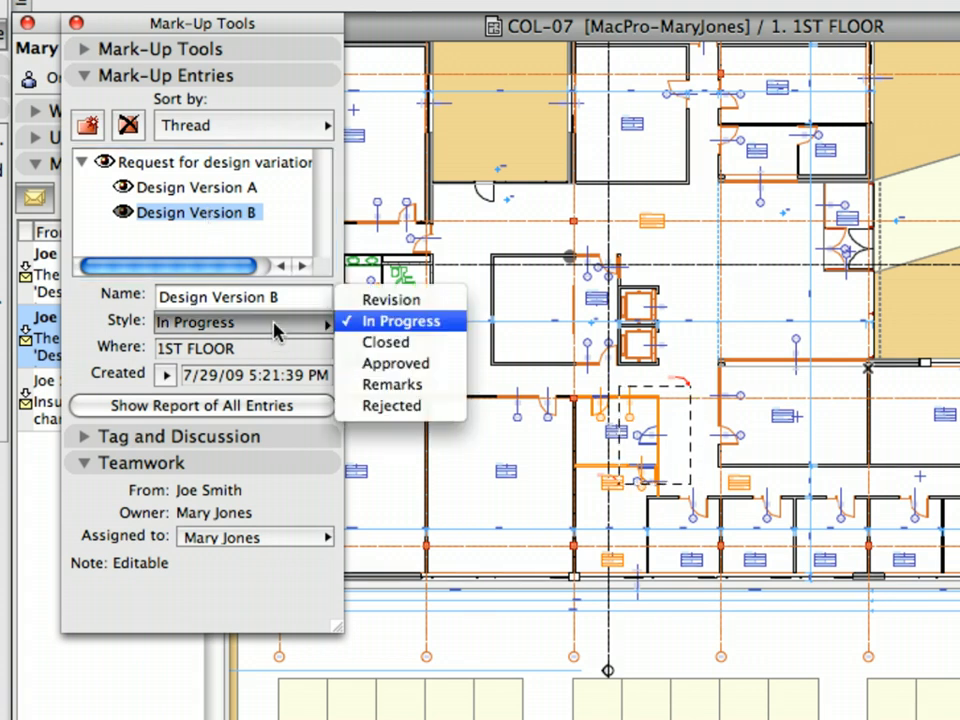
click(447, 371)
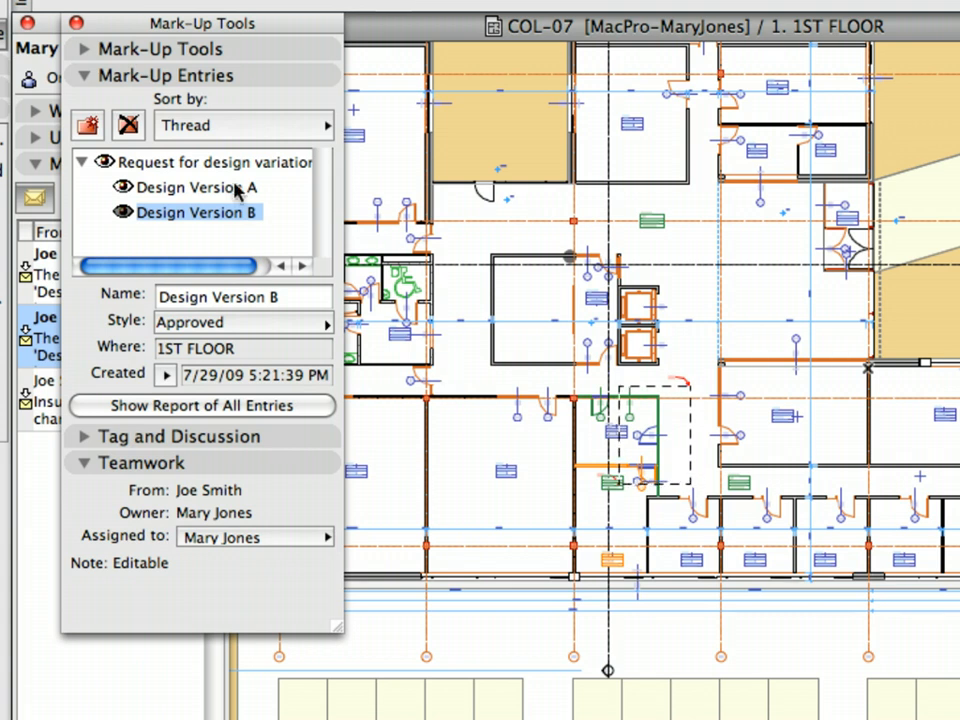
Set the style of the Design Version A entry to Rejected and hide that entry on the floor plan.
click(190, 187)
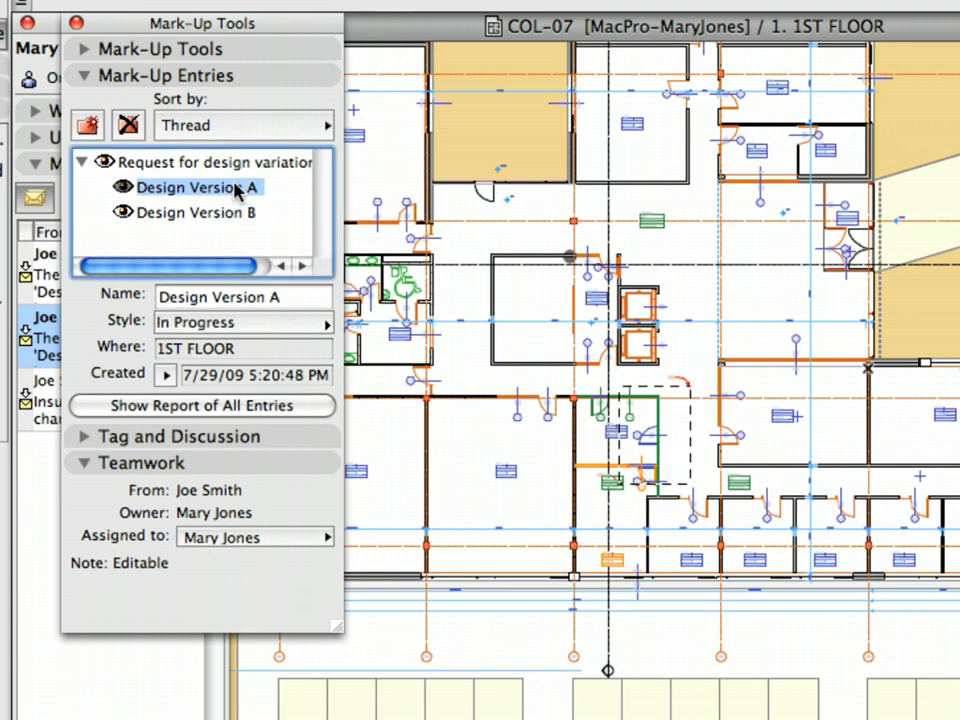
click(245, 325)
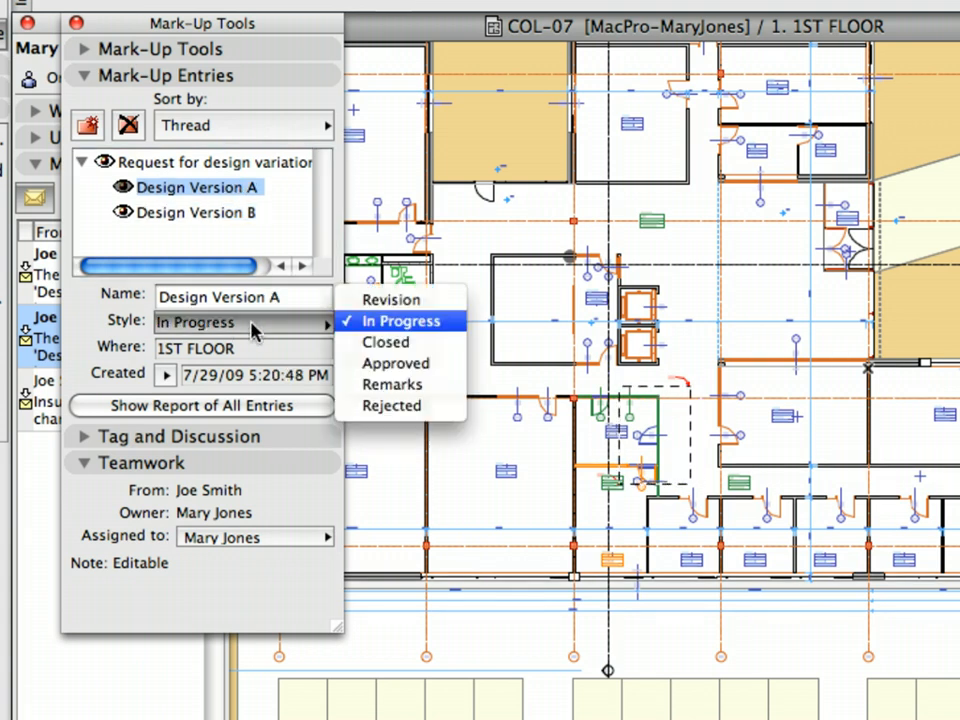
click(422, 406)
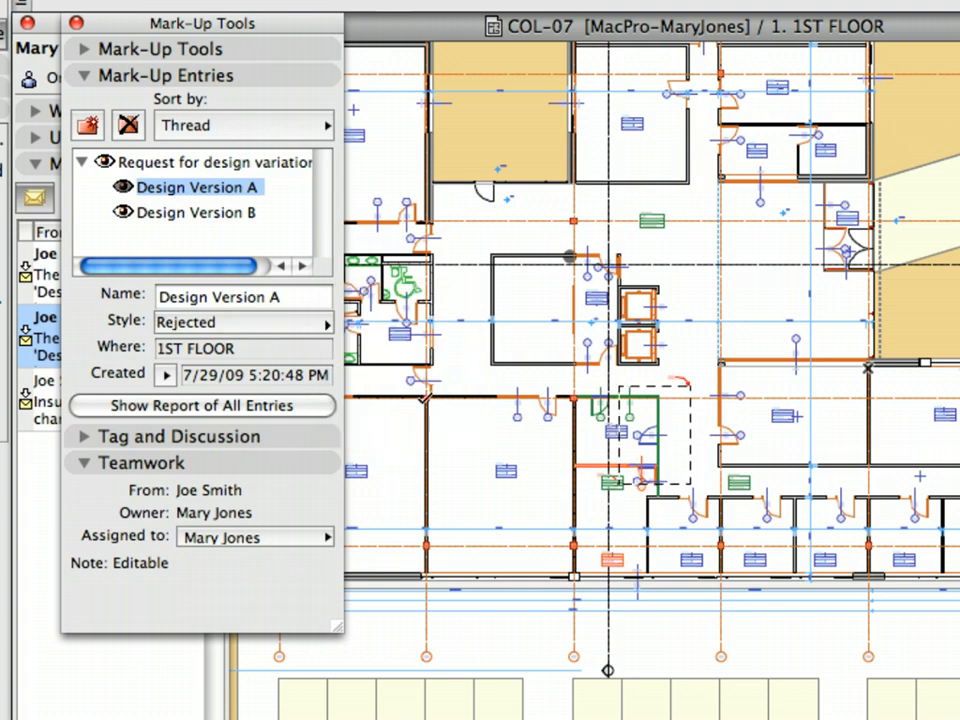
click(122, 187)
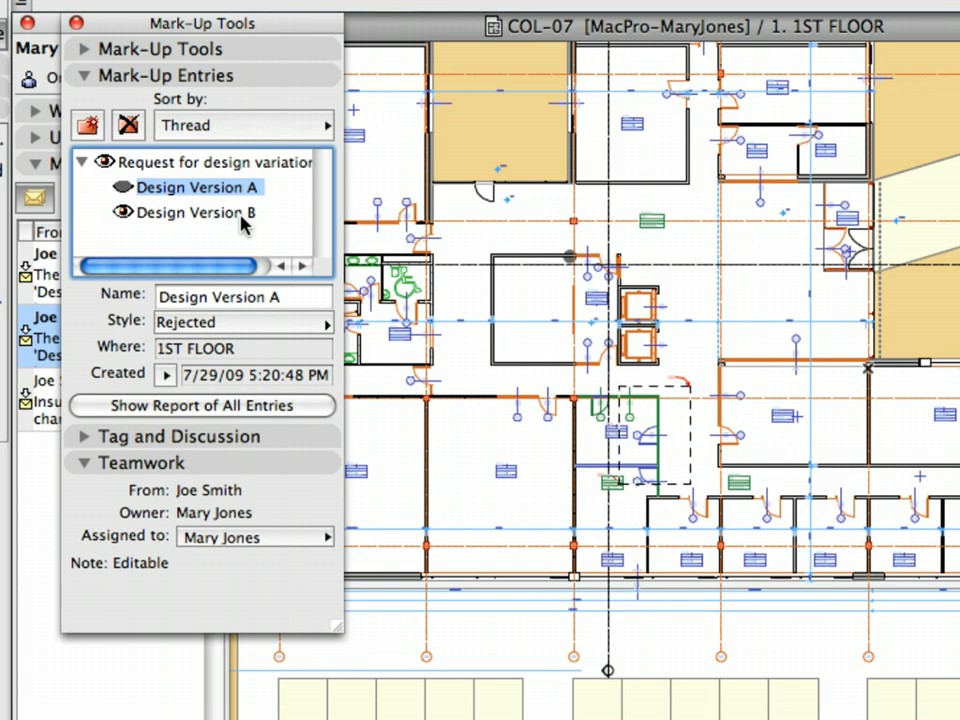
Reassign the approved Design Version B entry to the teammate who sent it.
click(240, 218)
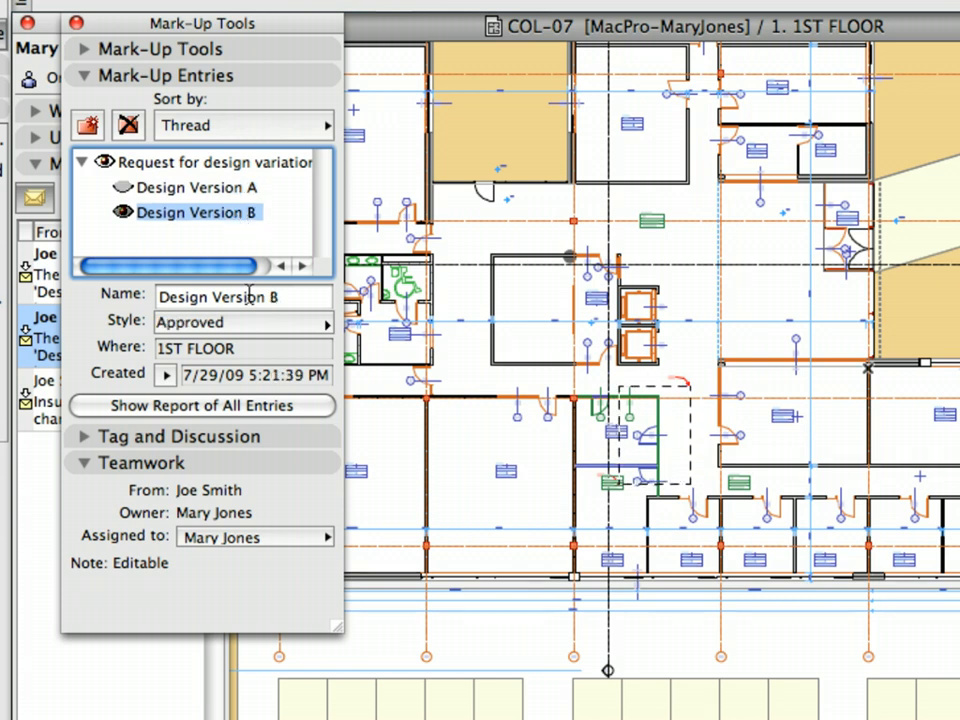
click(281, 538)
click(392, 532)
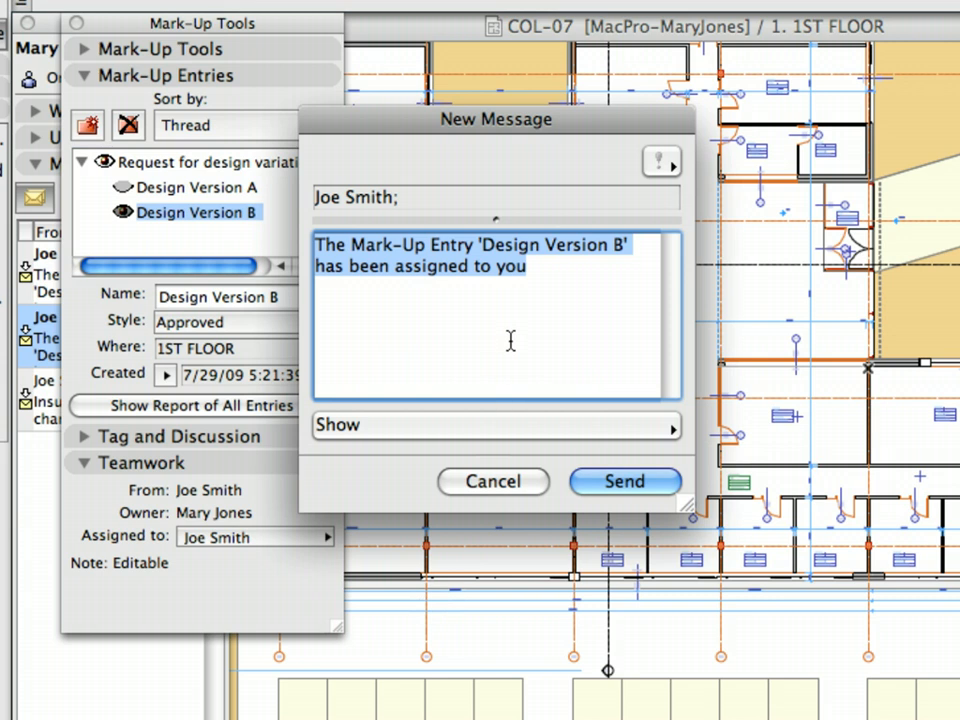
Send the assignment message "Type B is the winner, please finalize it in the project. Delete type A version, but save the original design!".
text(Typ)
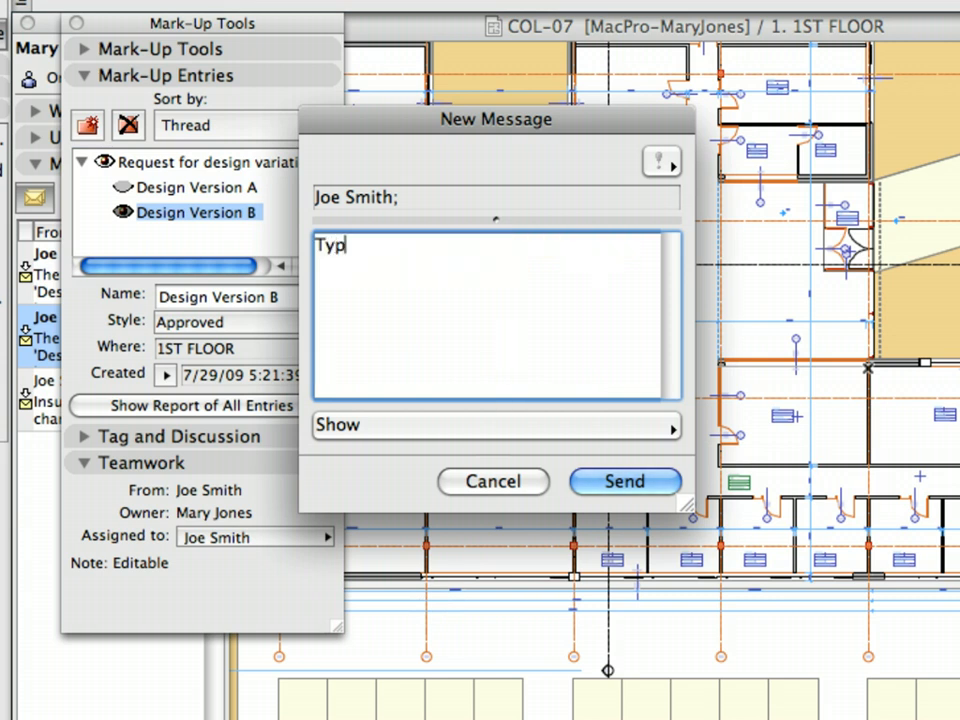
text(e B is the )
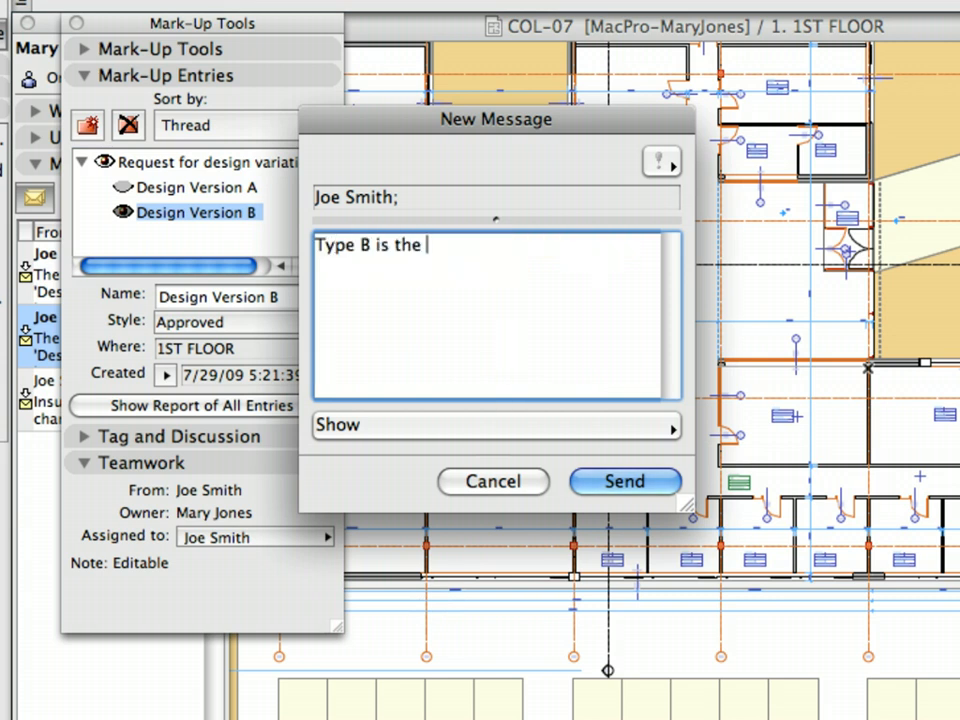
text(winner, pl)
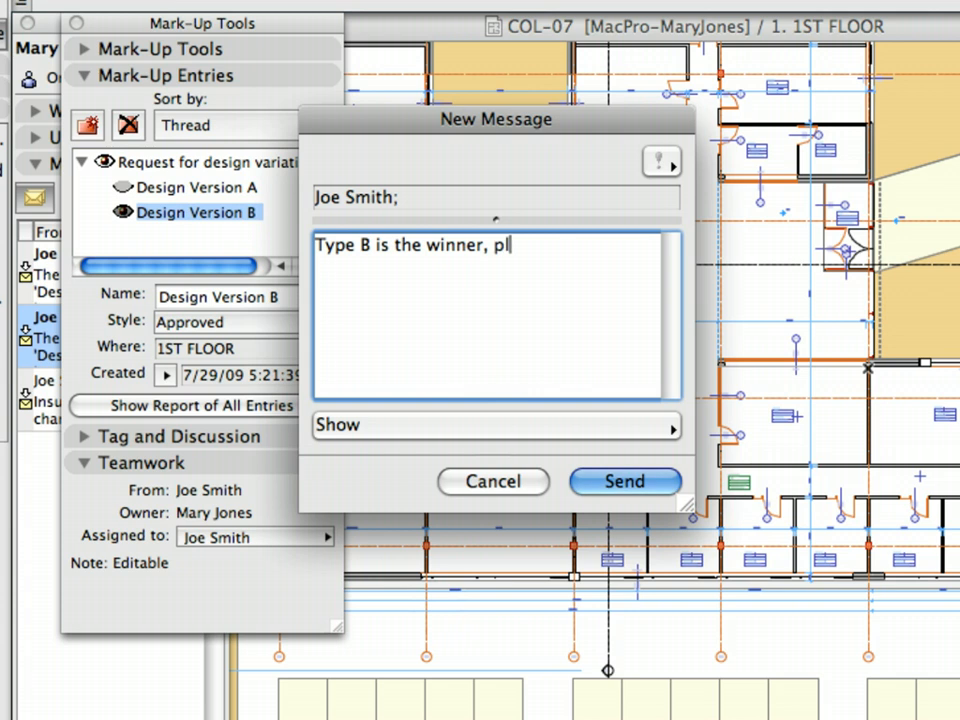
text(ease finaliz)
key(BackSpace)
text(lize)
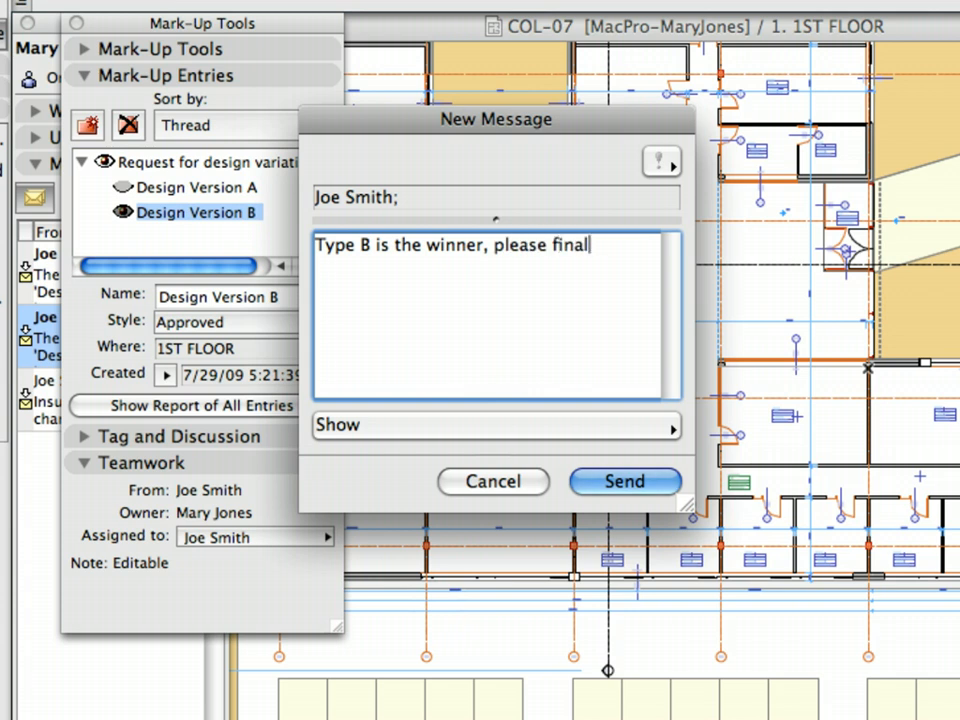
text( it i)
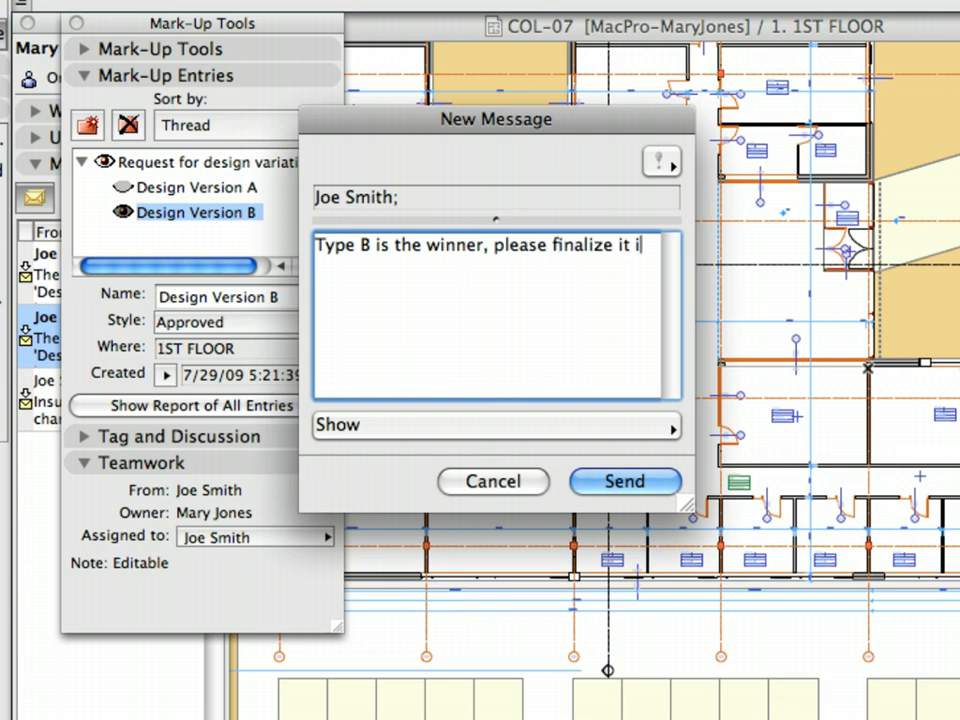
text(n the projec)
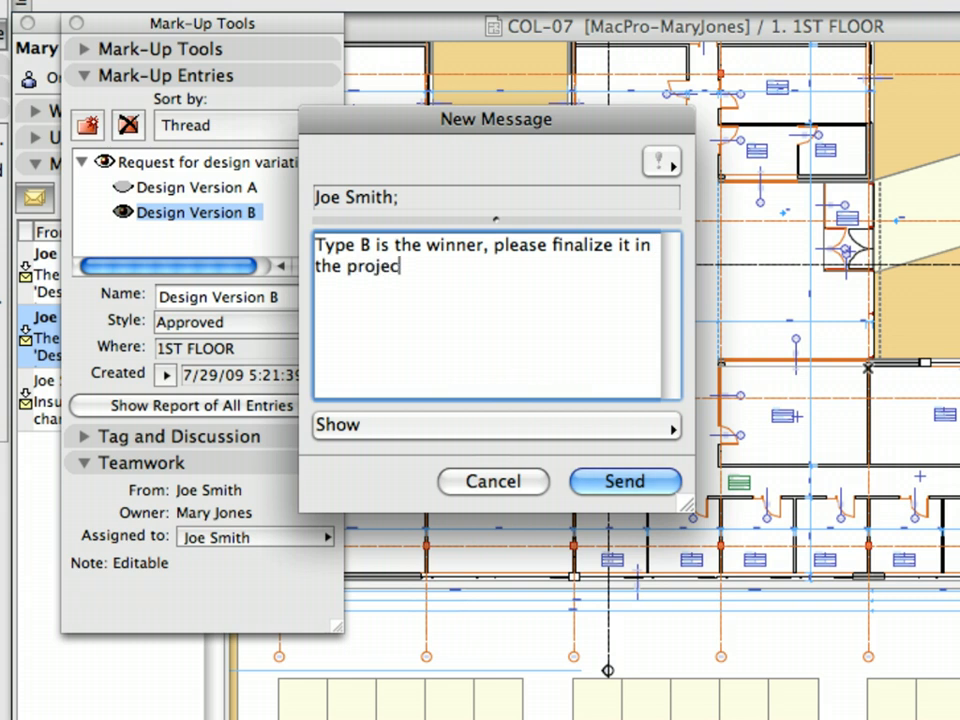
text(t. Delete)
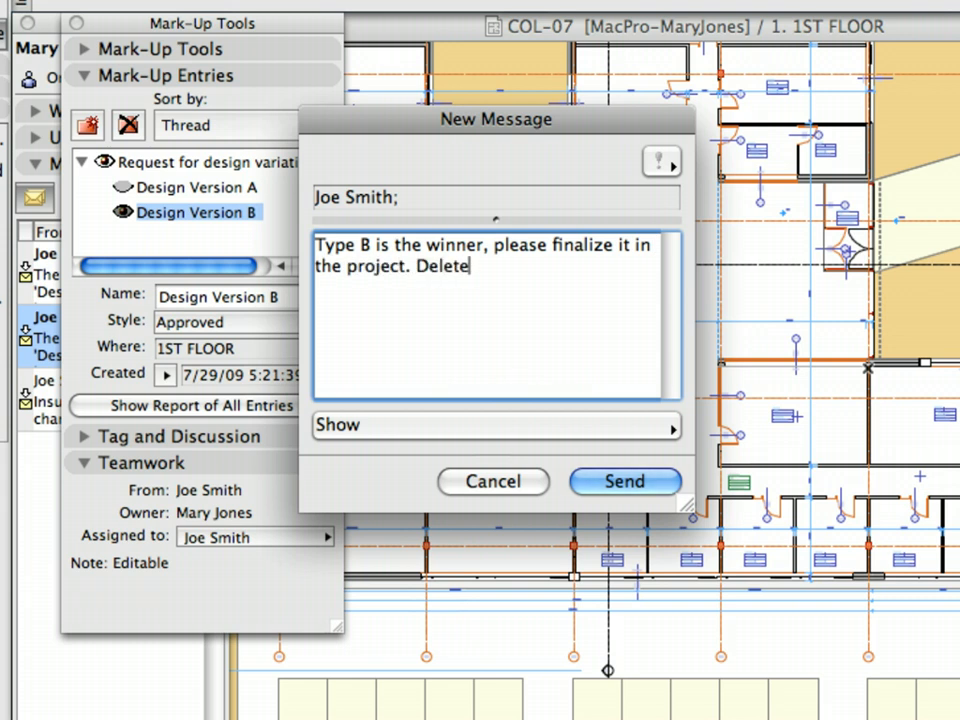
text( type A )
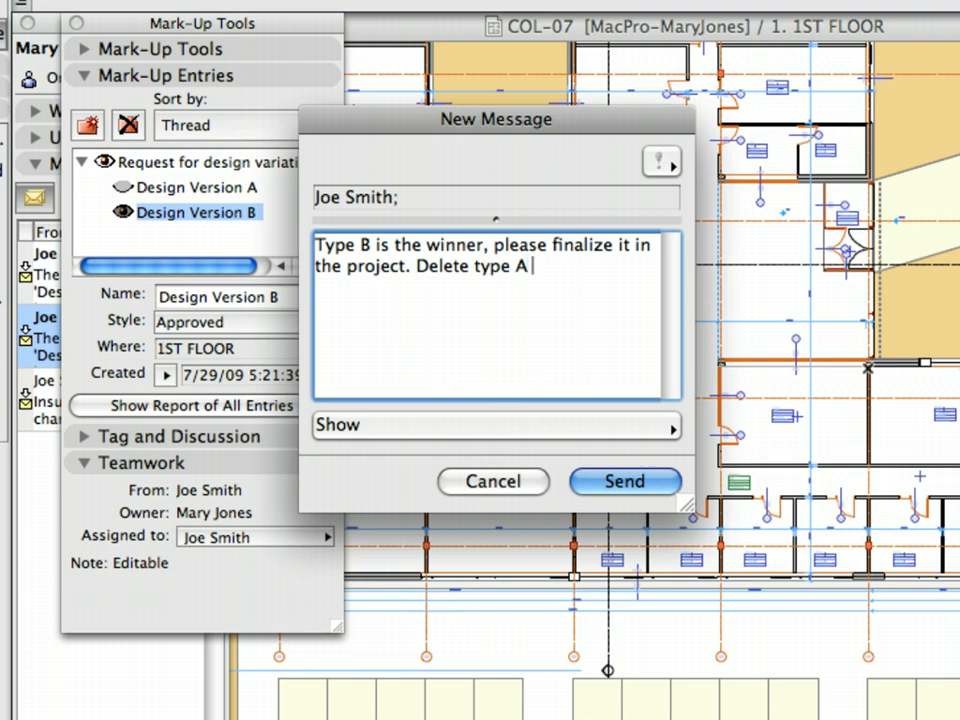
text(version, bu)
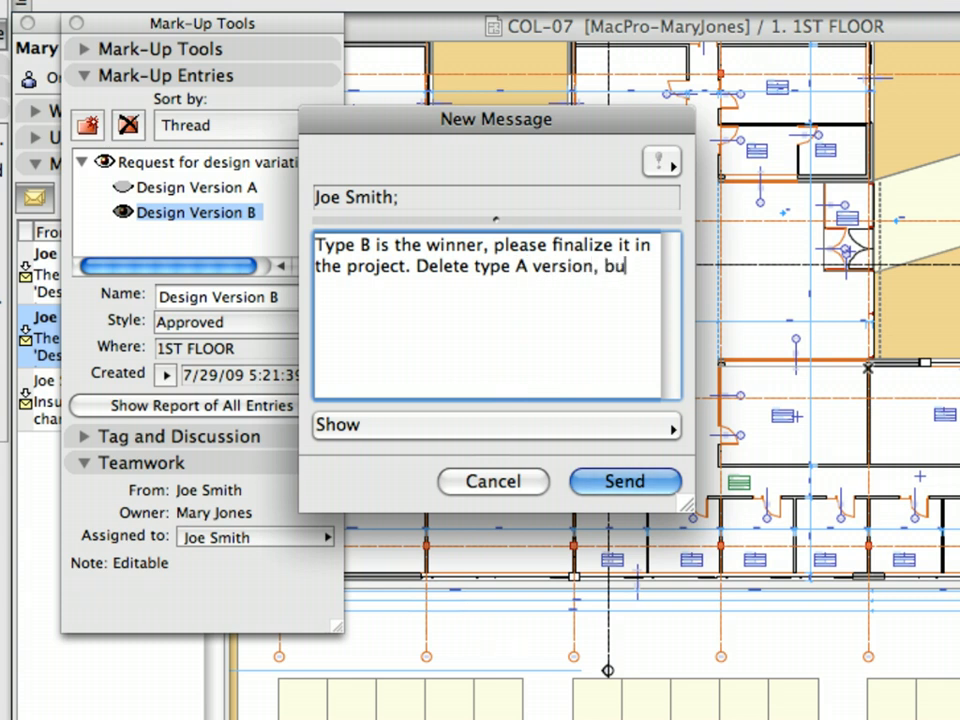
text(t save)
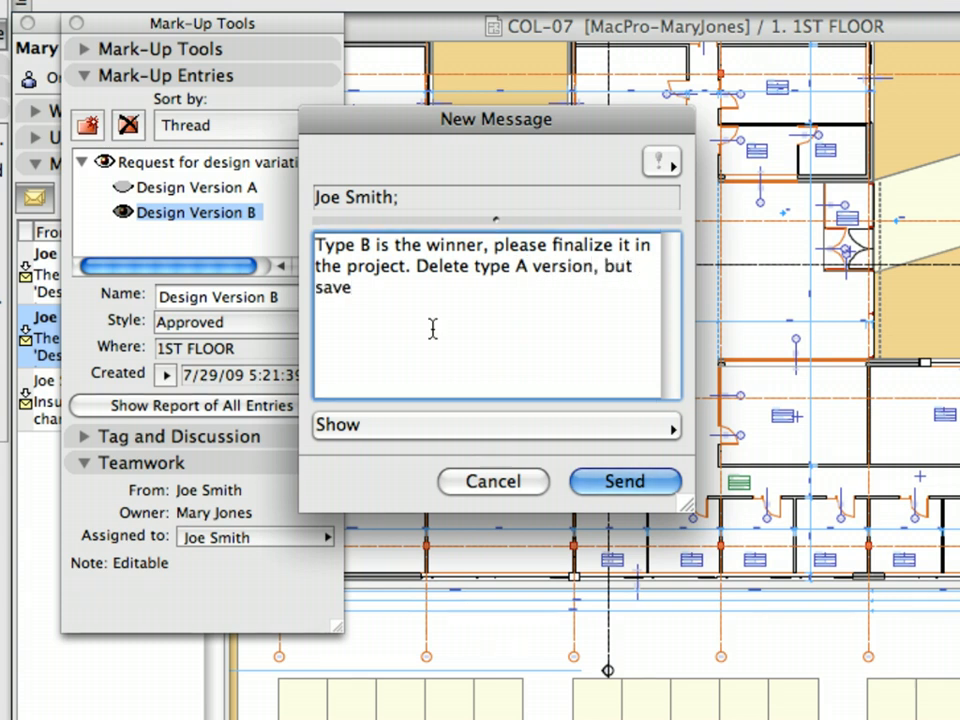
text( the orig)
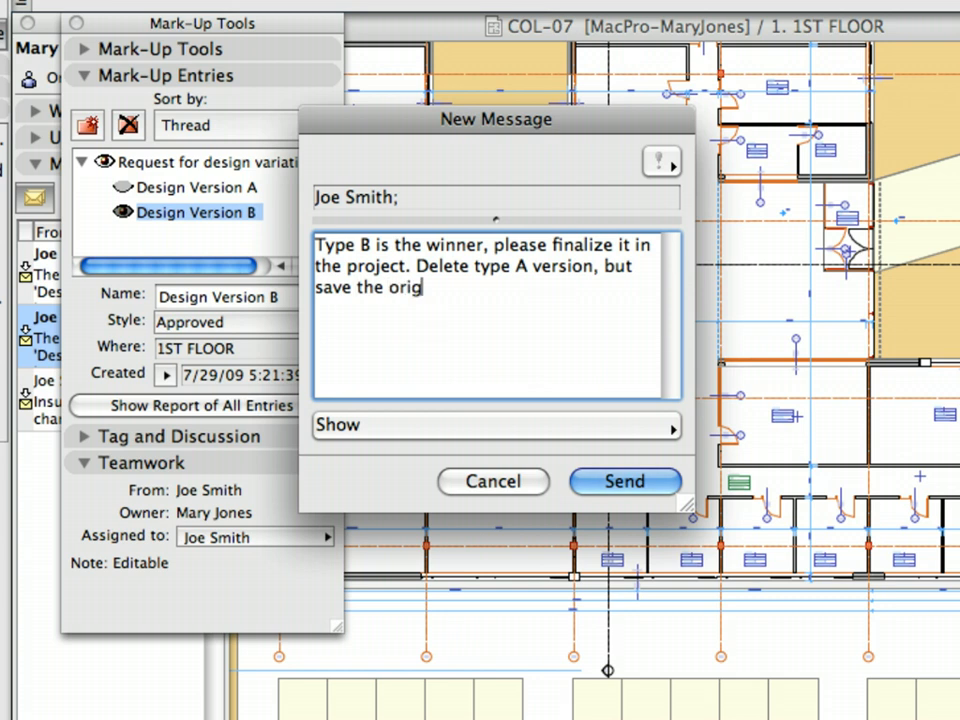
text(inal design!)
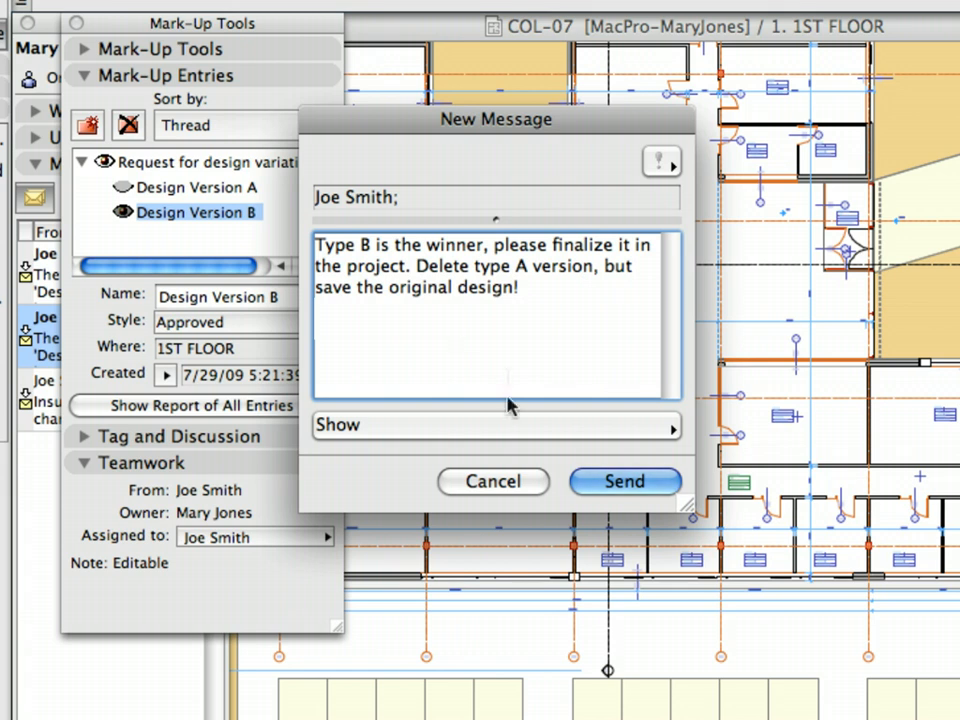
click(615, 482)
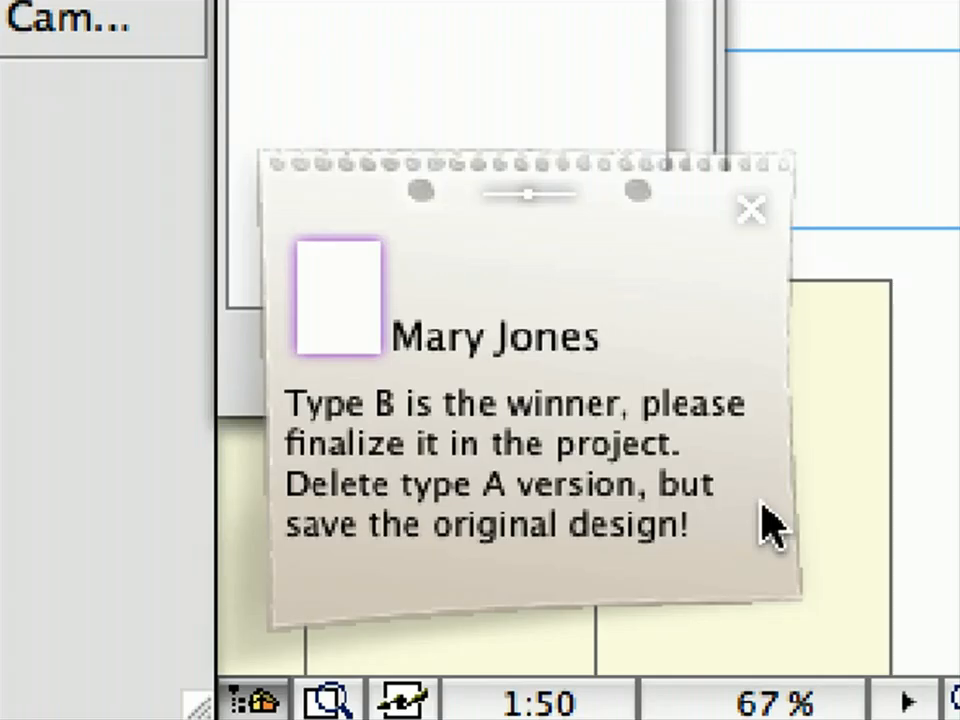
Reassign the Design Version A entry to the teammate who sent it, and send the default assignment message.
click(193, 225)
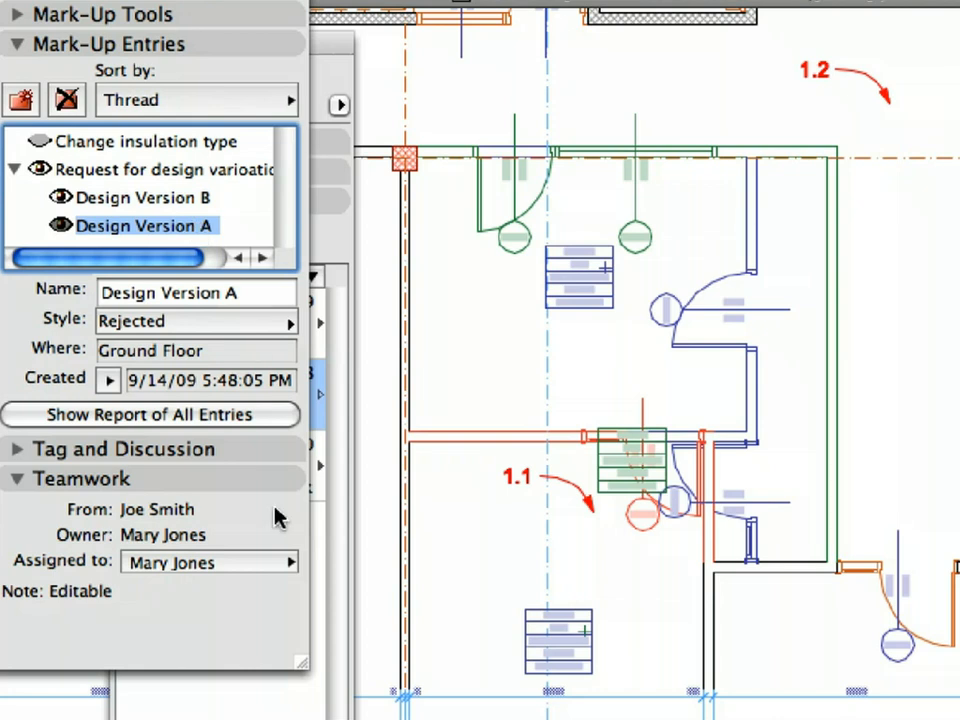
click(285, 564)
click(406, 628)
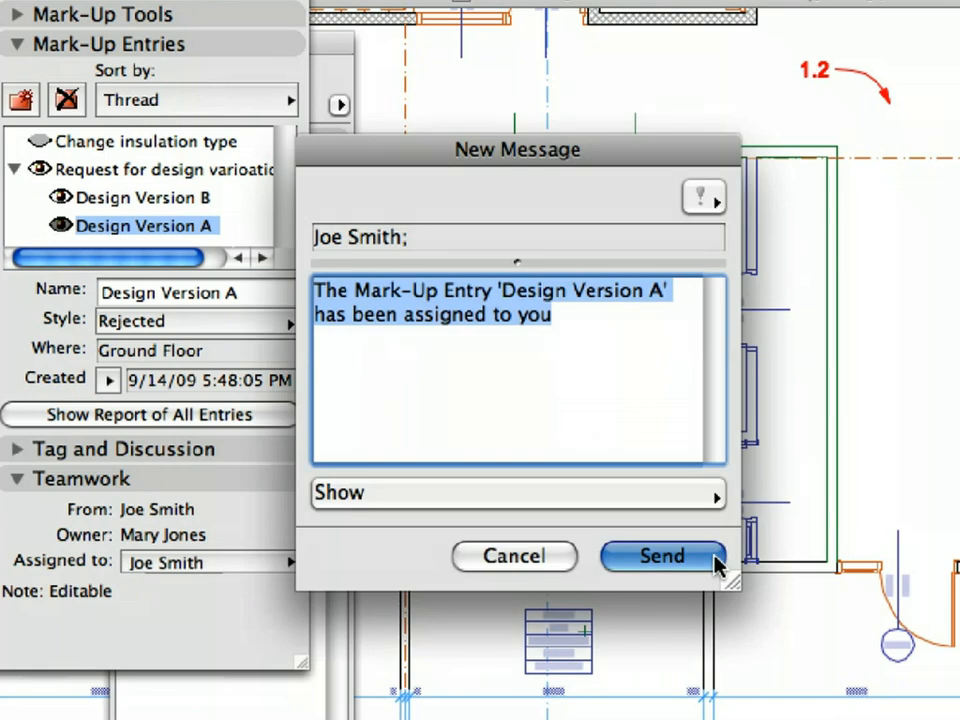
click(662, 556)
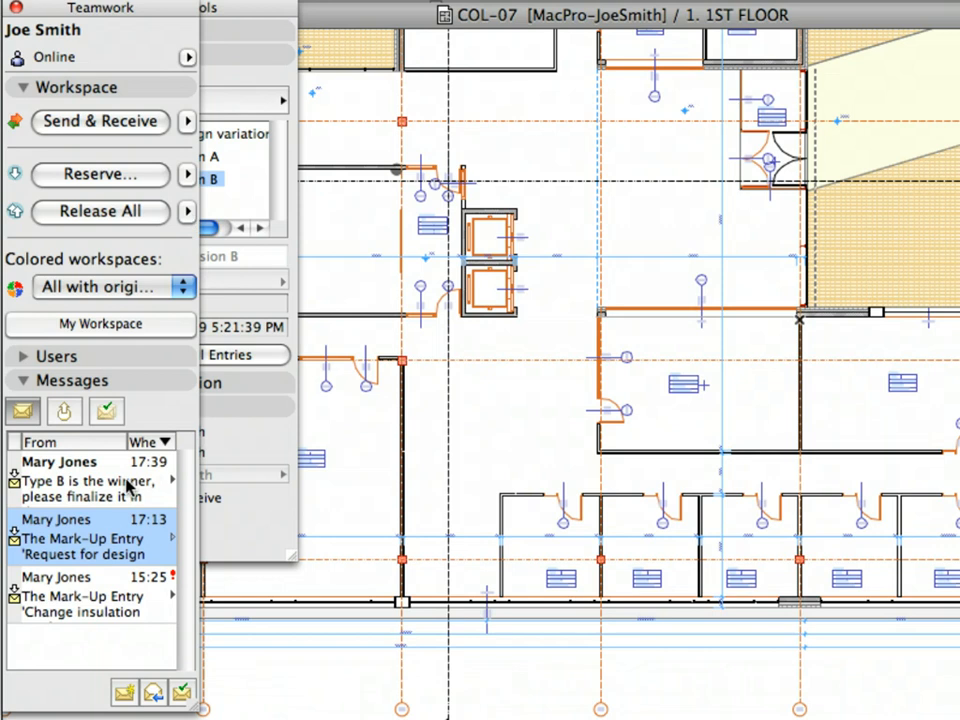
In the designer's session, open the received "Type B is the winner" message, then receive and show its elements.
double_click(127, 487)
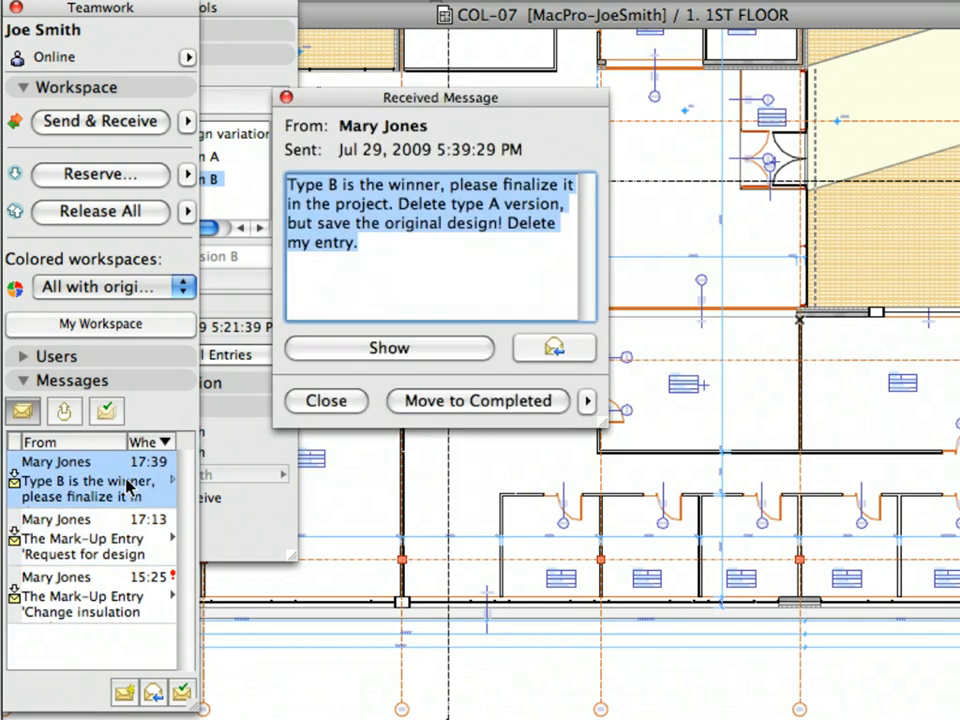
click(460, 283)
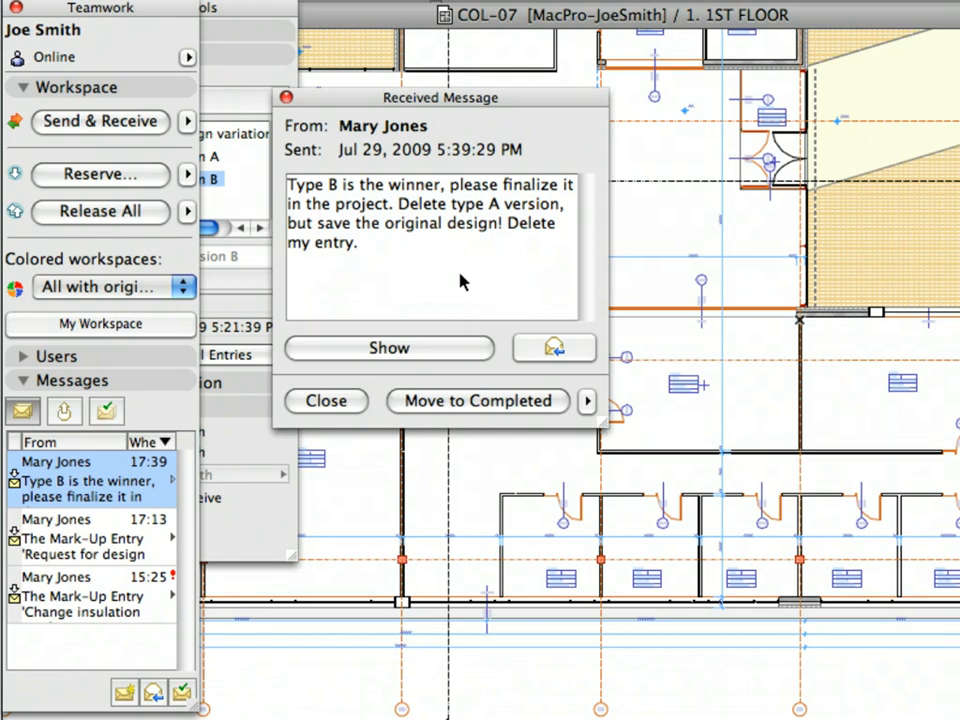
click(440, 350)
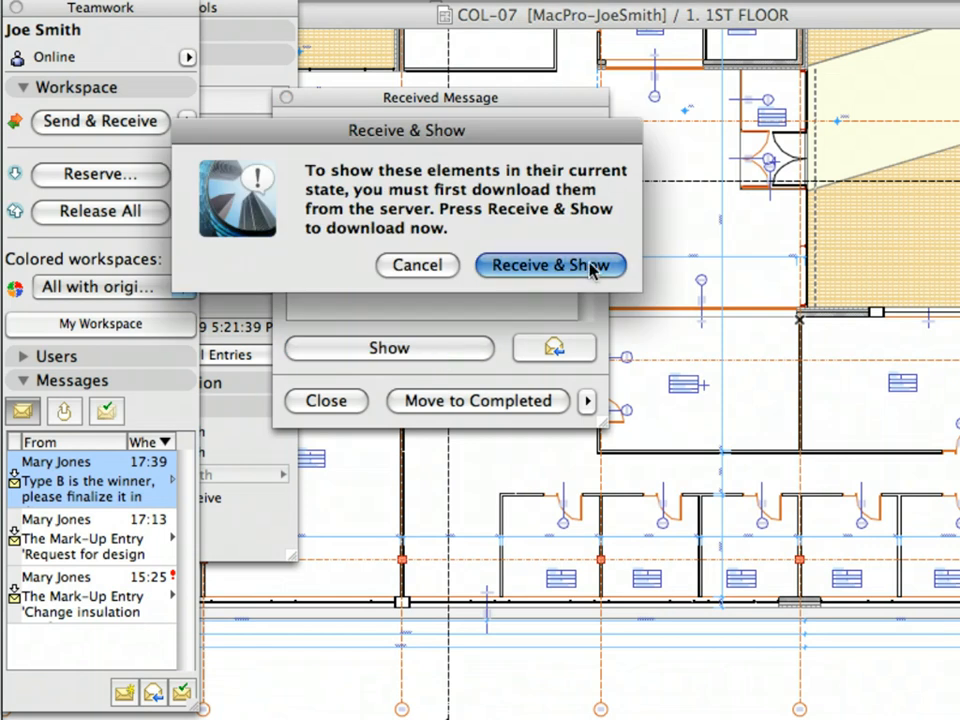
click(550, 265)
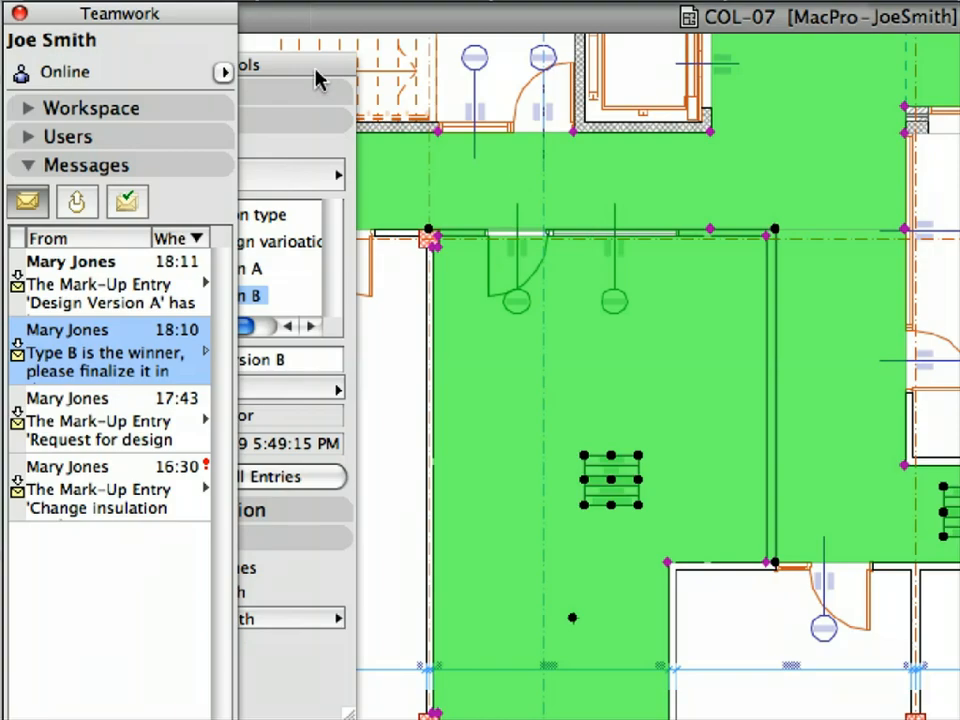
Check Design Version A's elements by showing and hiding them on the plan, and delete the entry together with its elements.
click(316, 79)
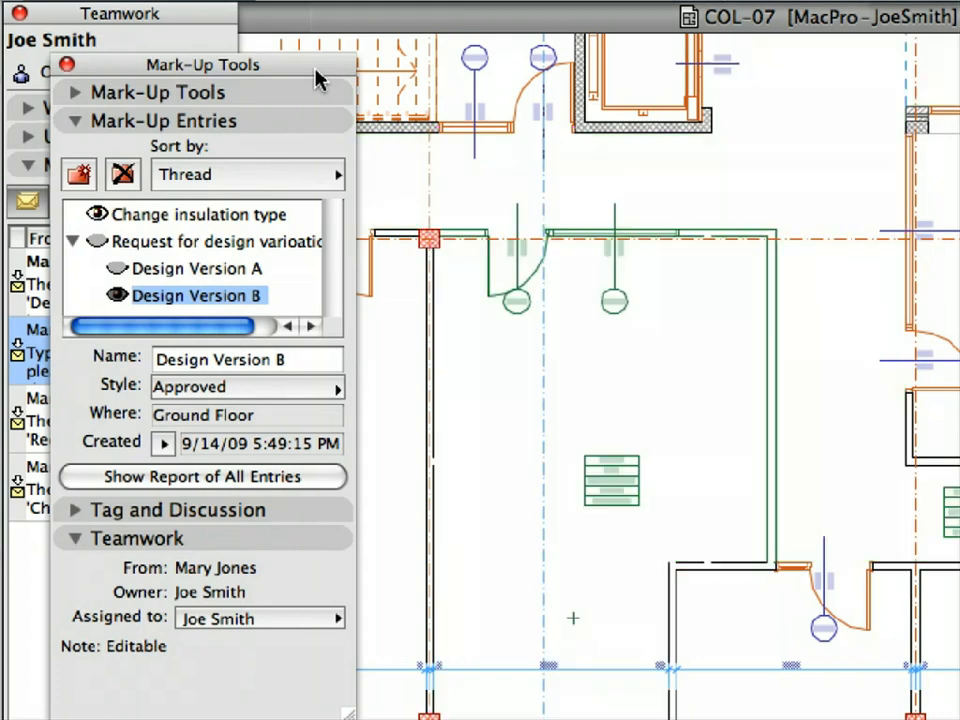
click(120, 270)
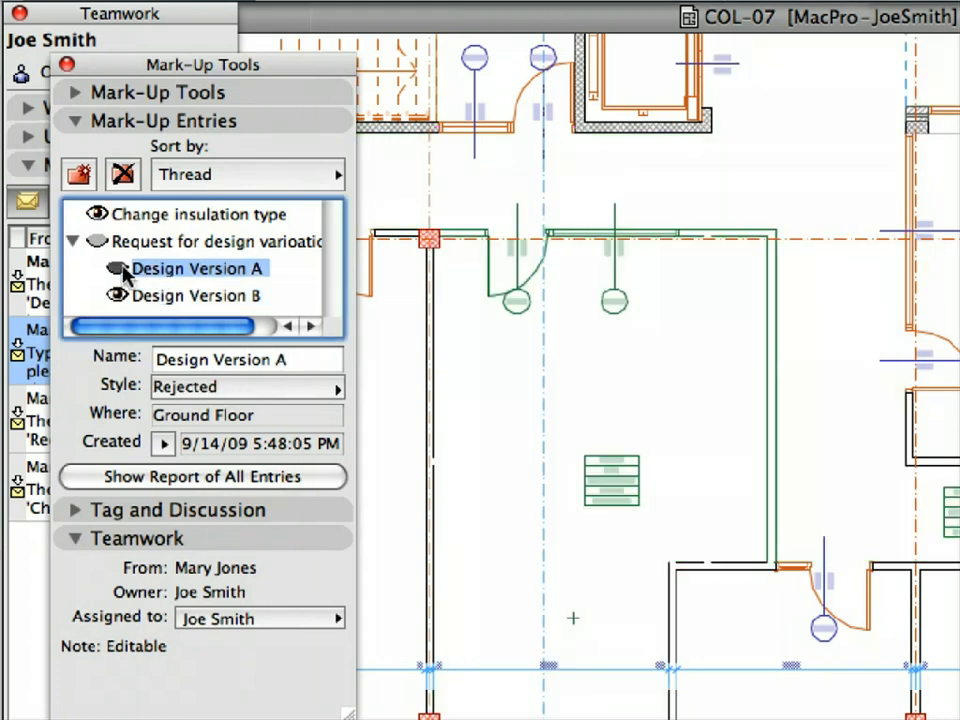
click(118, 270)
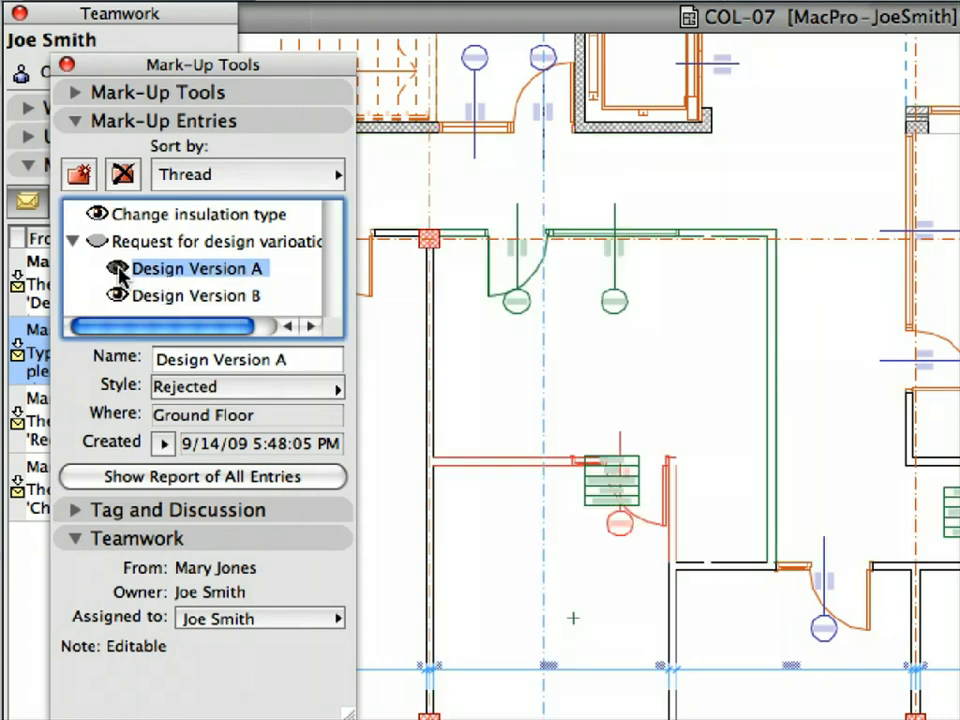
click(118, 270)
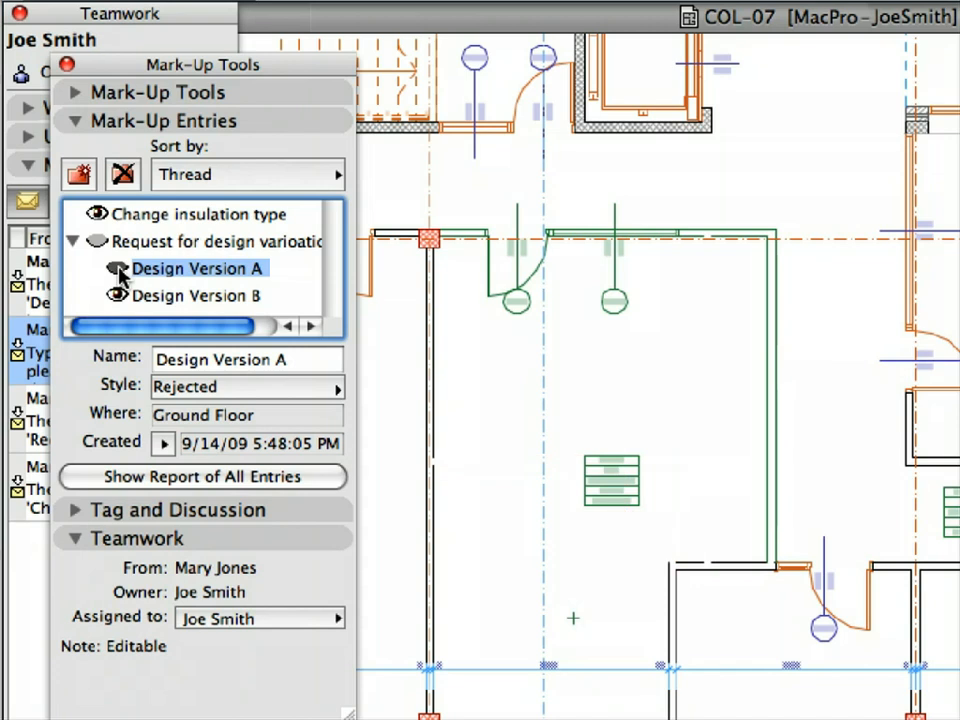
click(139, 188)
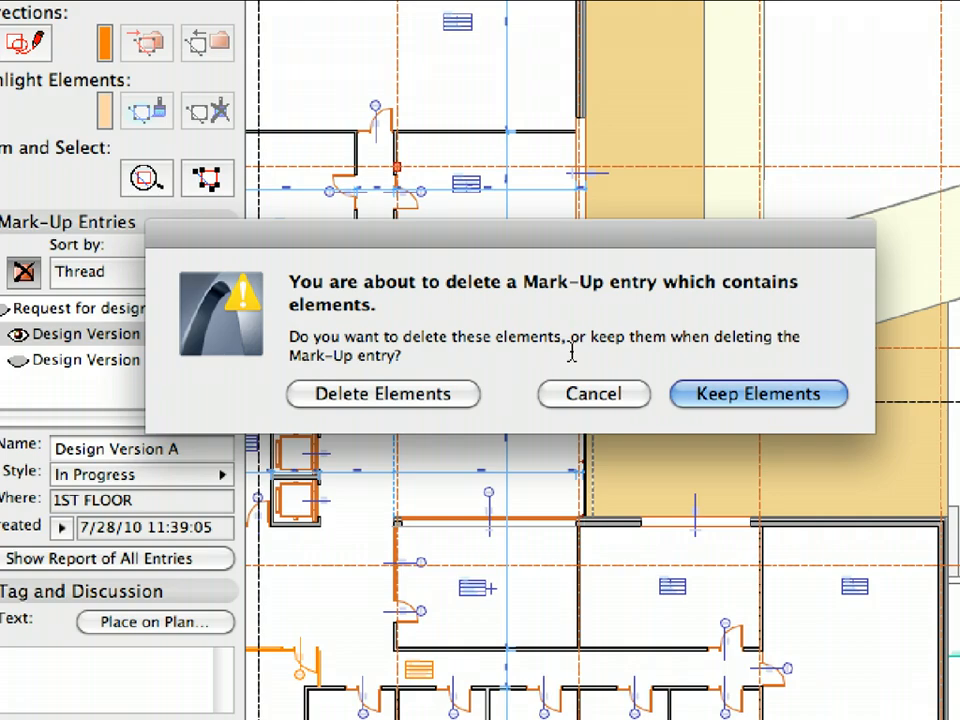
click(470, 406)
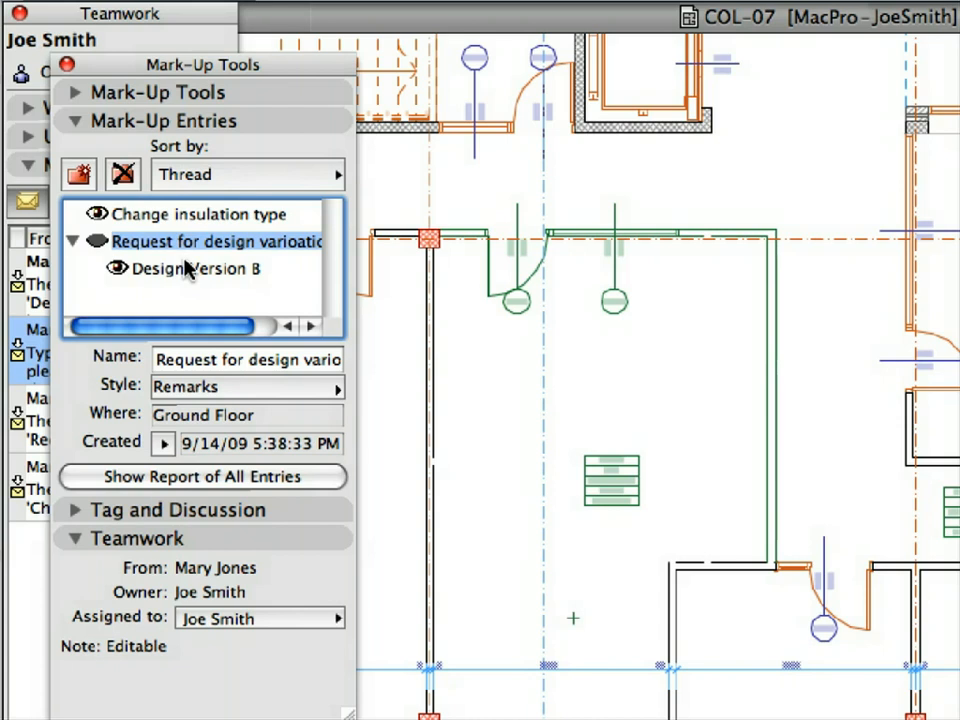
Select all elements of the Design Version B mark-up entry and remove them from its corrections so they become regular project elements.
click(190, 271)
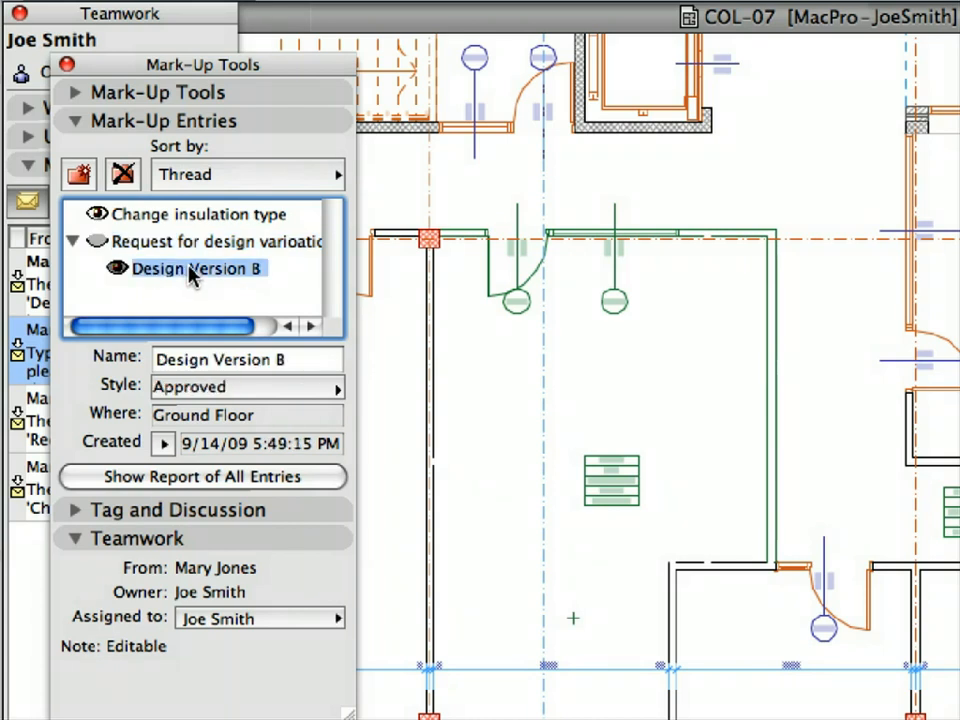
click(249, 100)
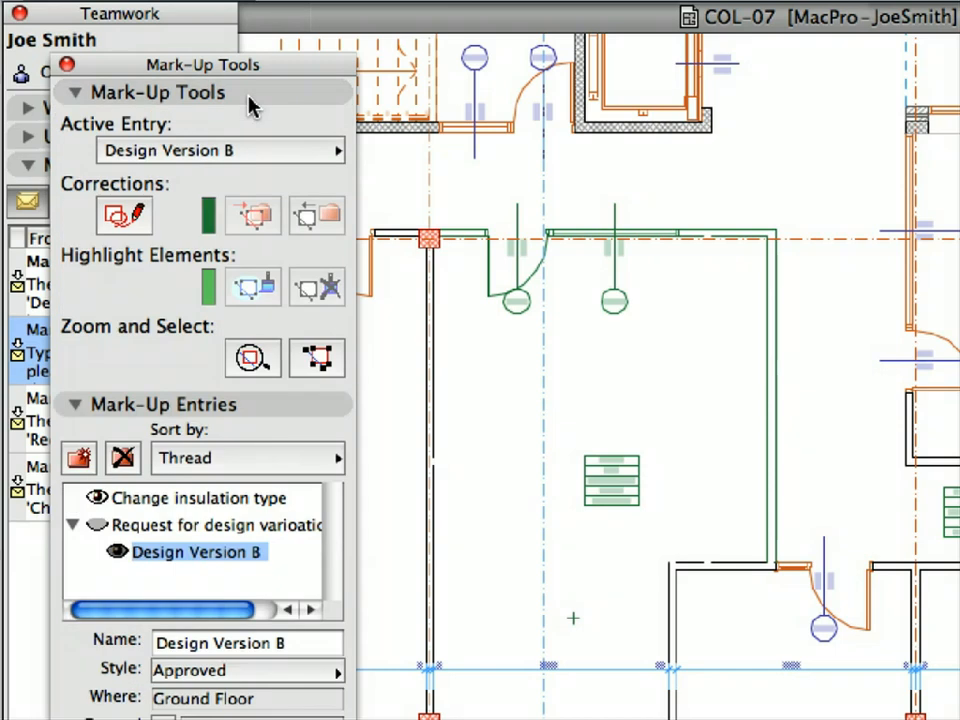
click(316, 359)
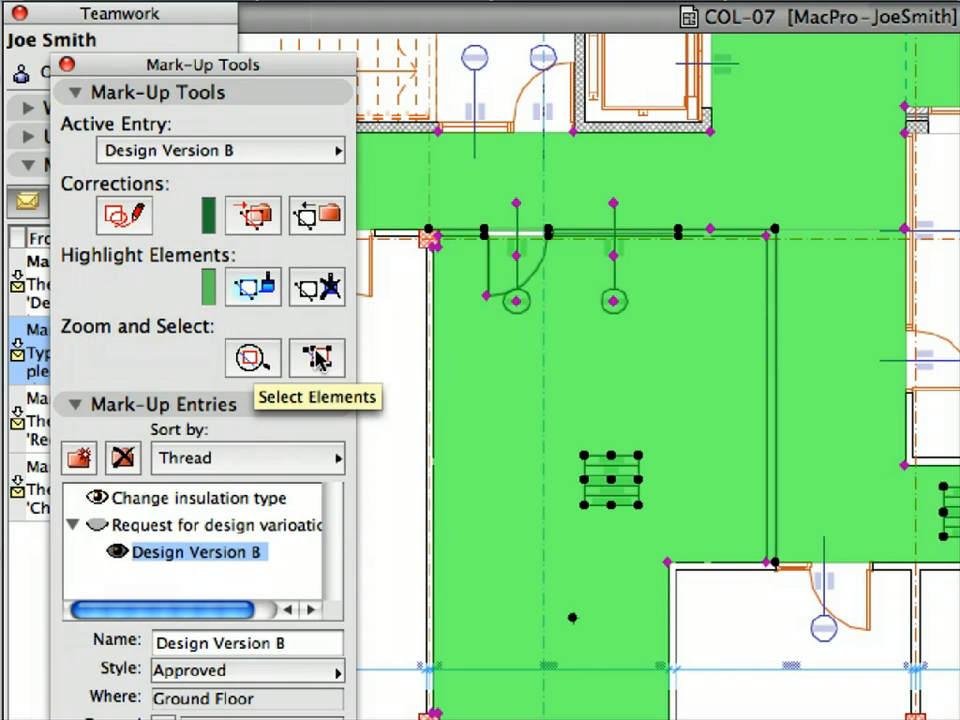
click(330, 232)
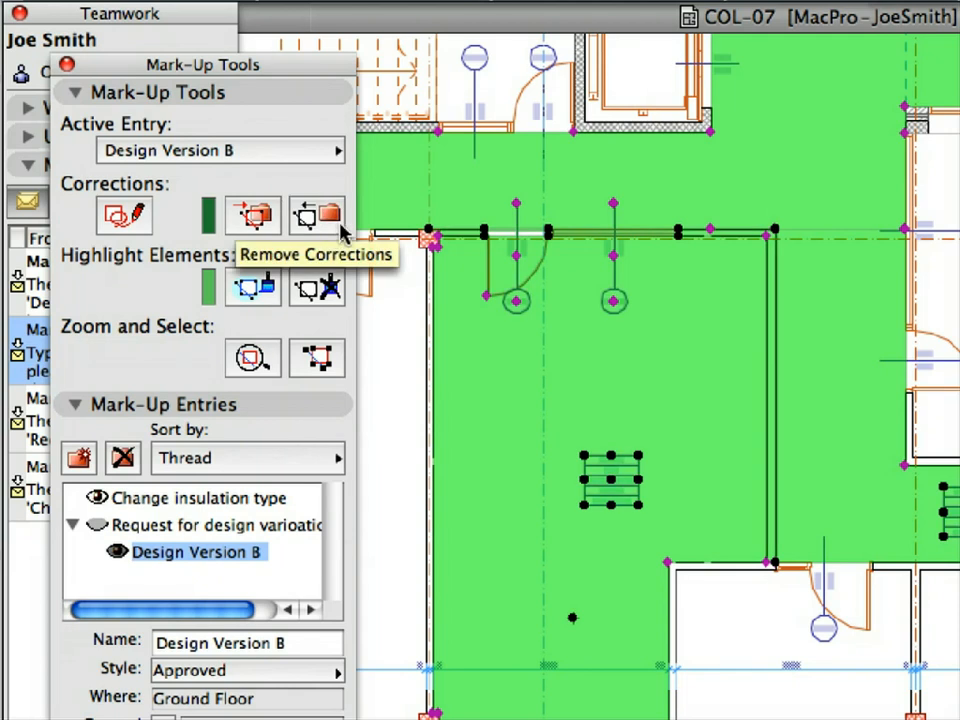
click(397, 290)
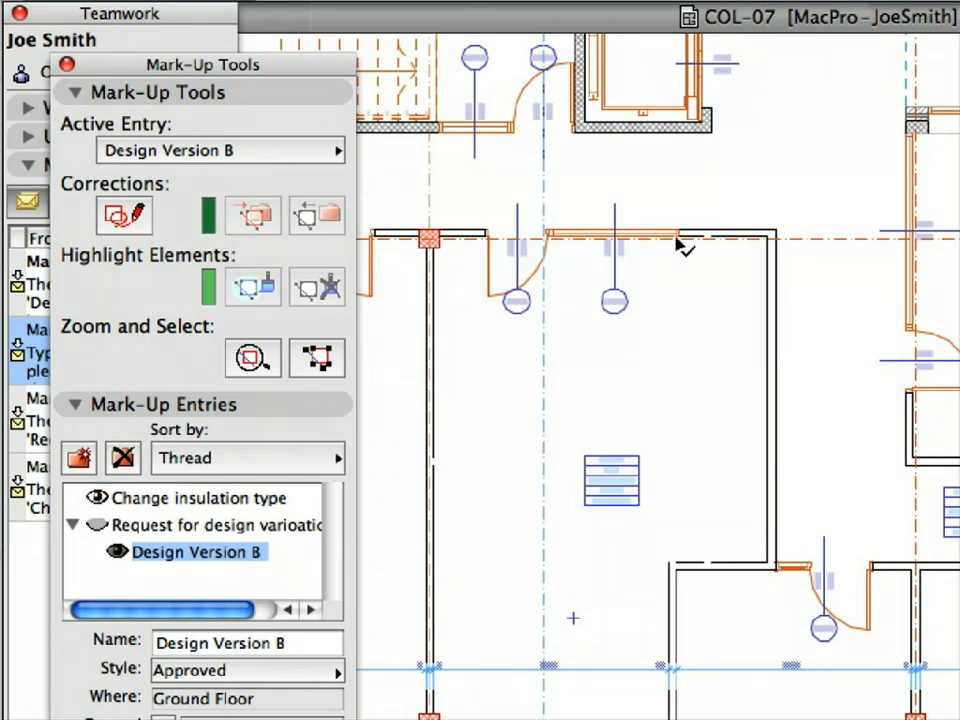
mouse_move(709, 236)
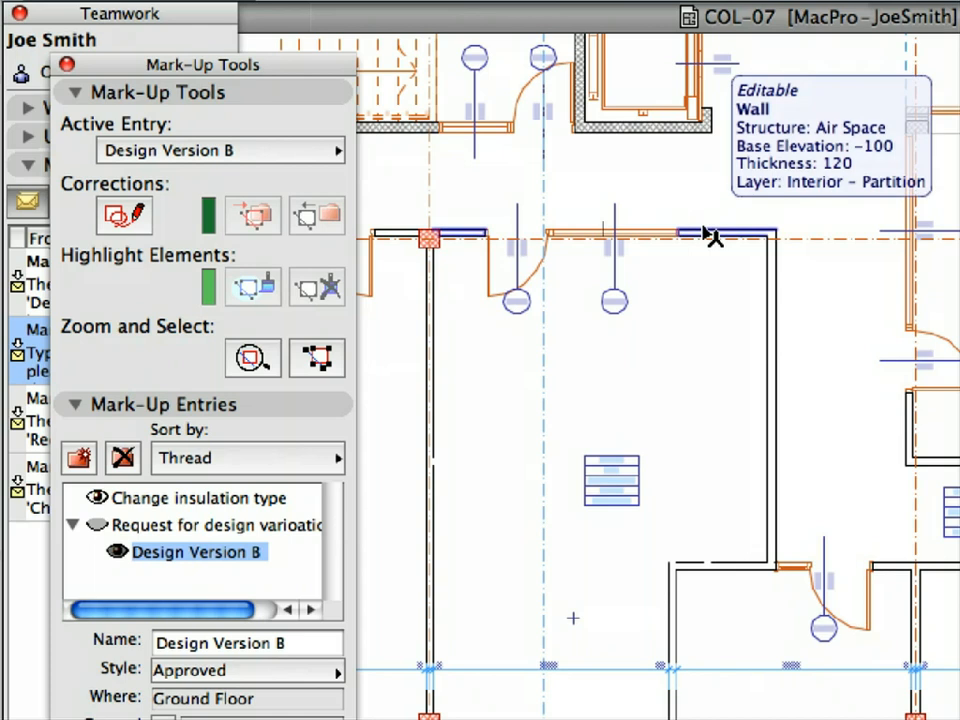
Delete the Design Version B mark-up entry from the Request for design thread.
click(208, 553)
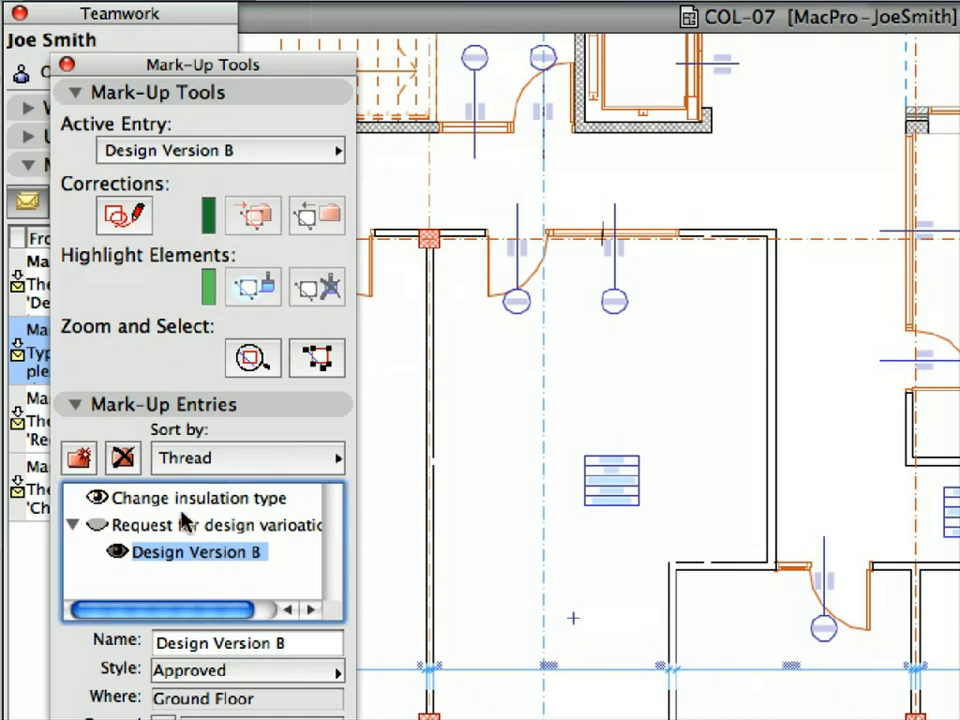
click(123, 457)
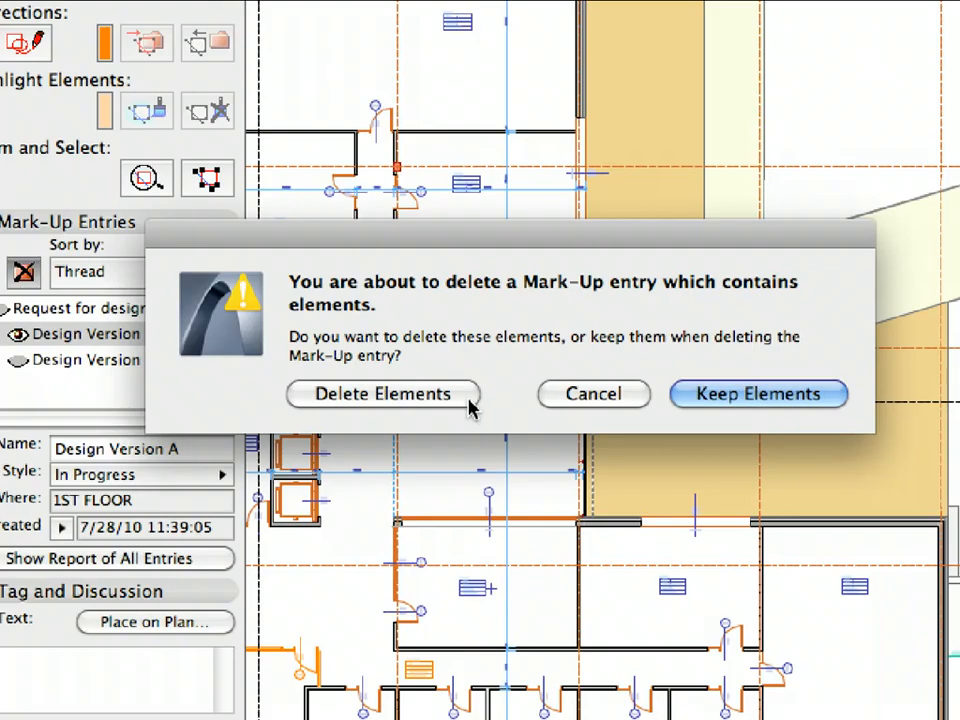
click(470, 403)
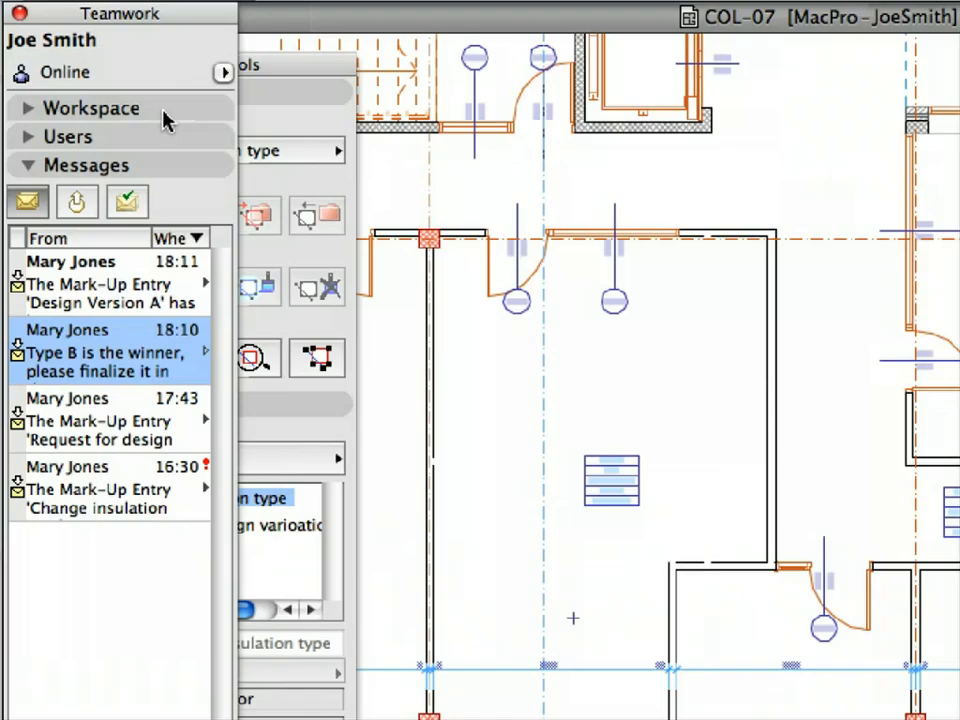
Send and receive the Teamwork changes in the designer's session, and do the same in the requesting teammate's session.
click(165, 110)
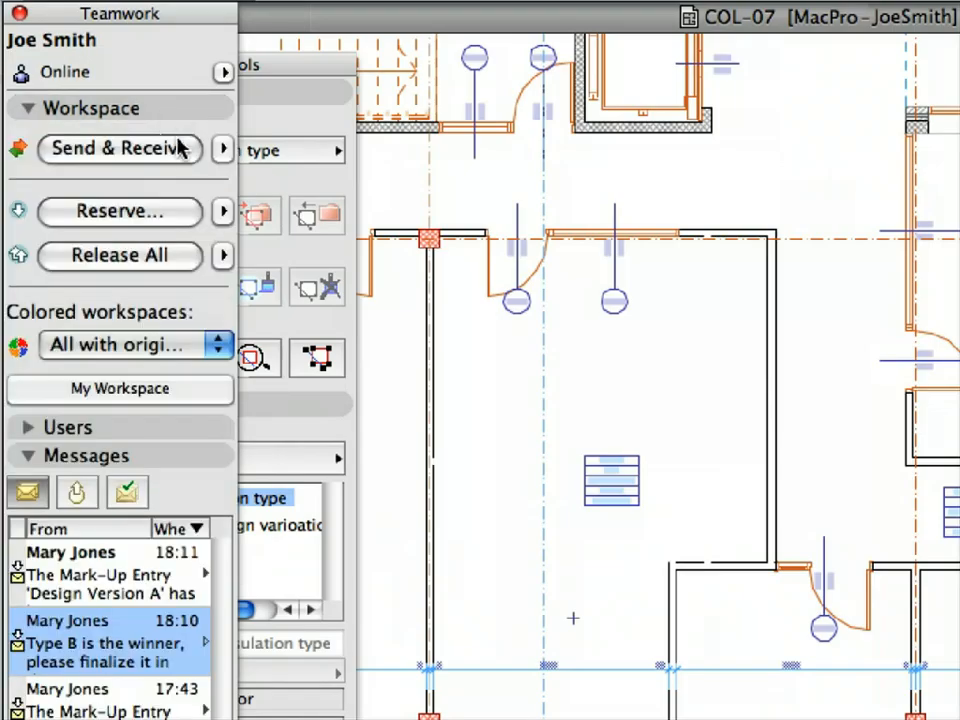
click(185, 152)
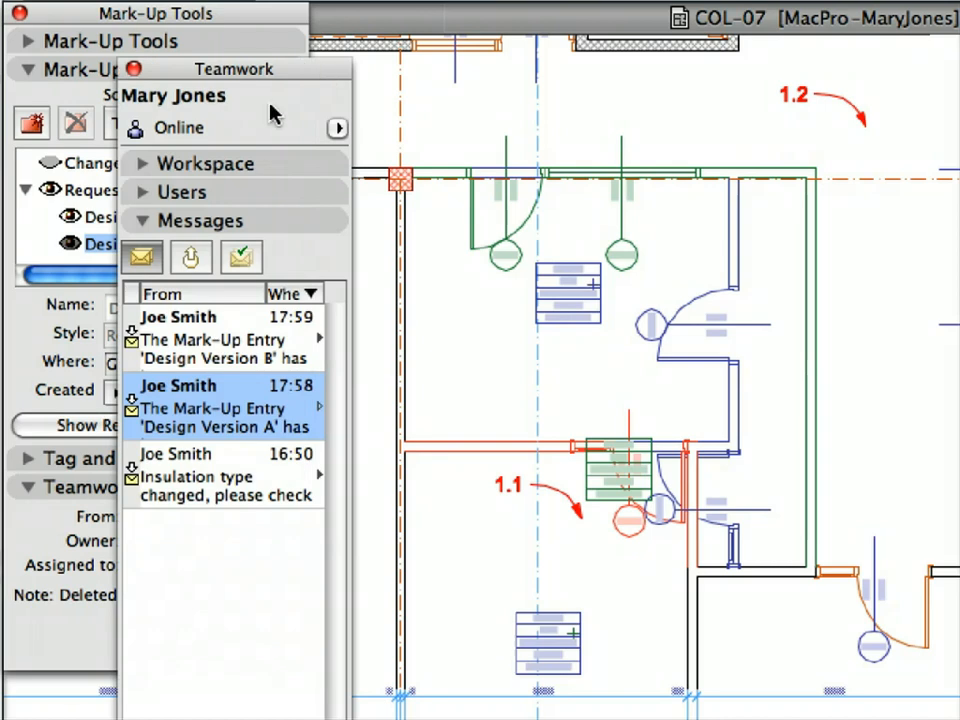
click(256, 164)
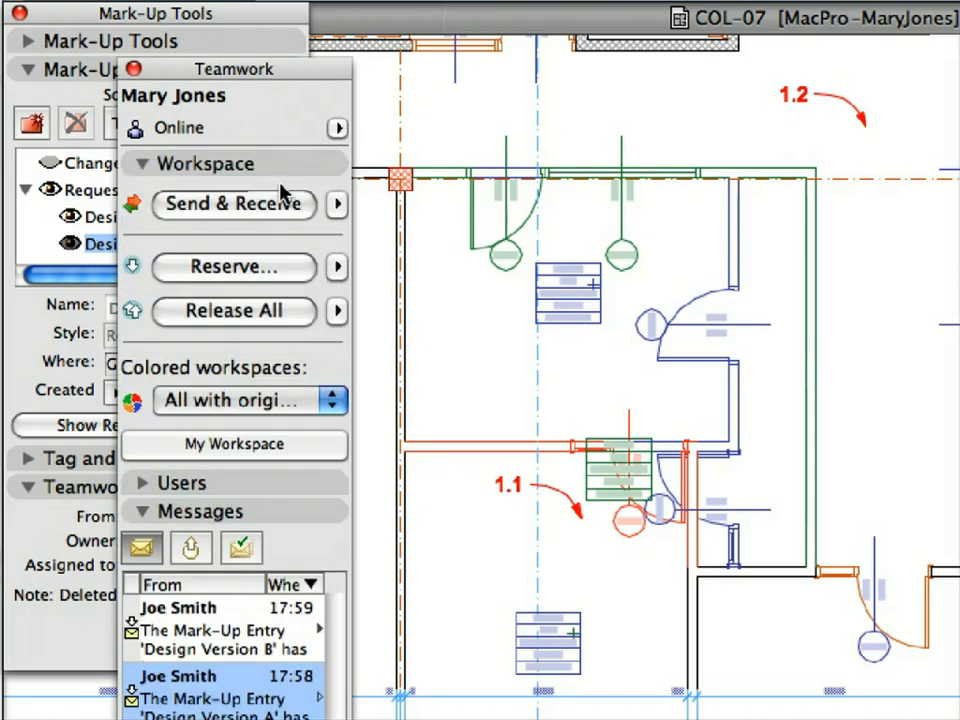
click(300, 214)
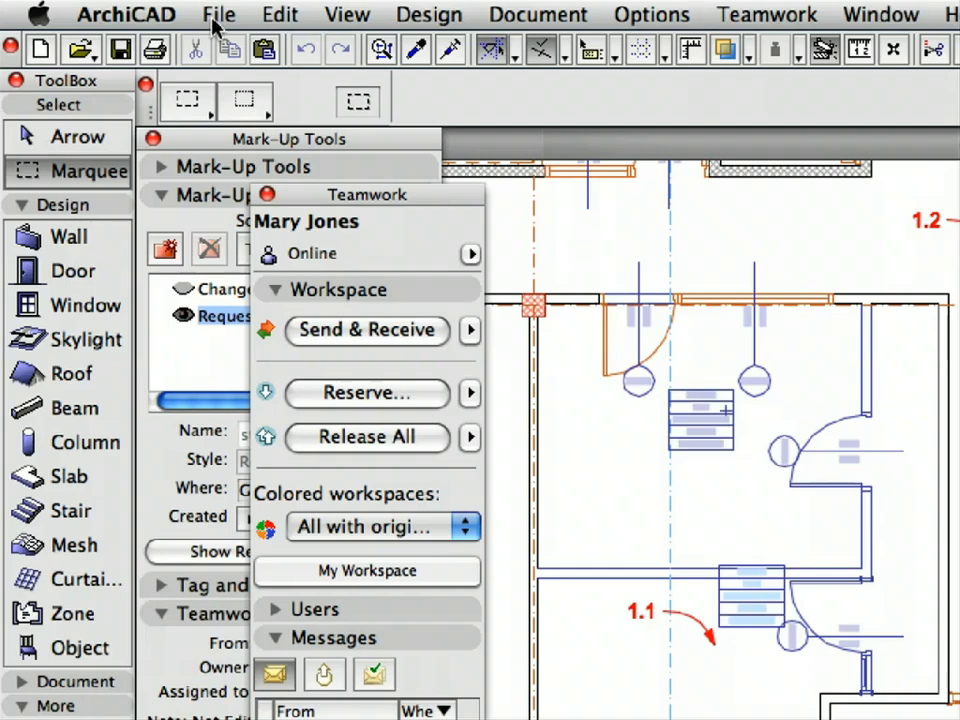
Leave the COL-07 Teamwork project in the requesting teammate's session.
click(219, 14)
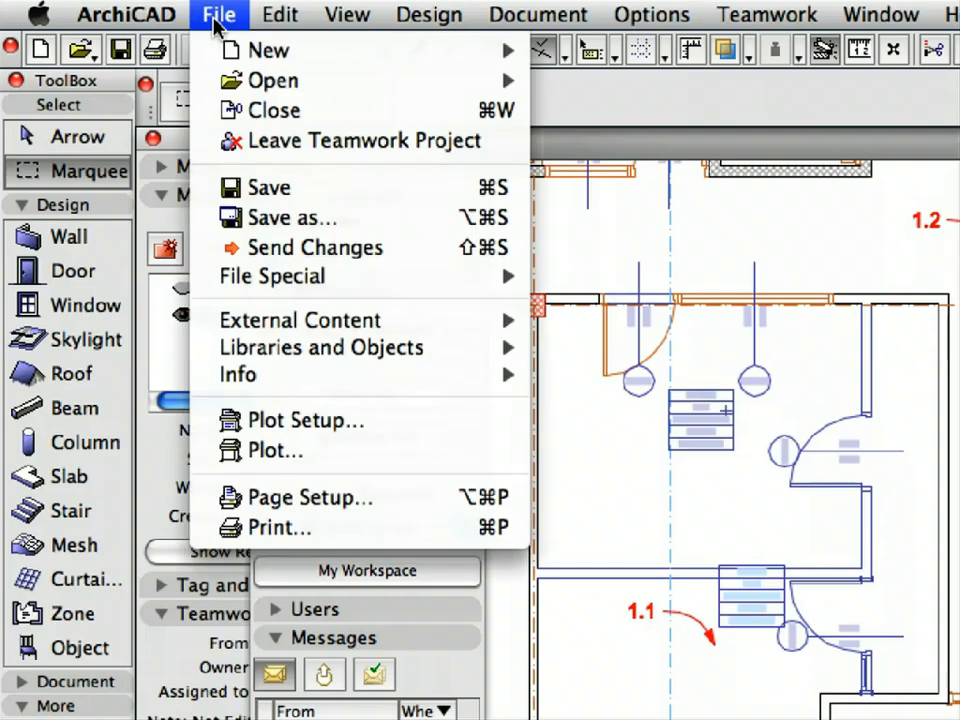
click(508, 155)
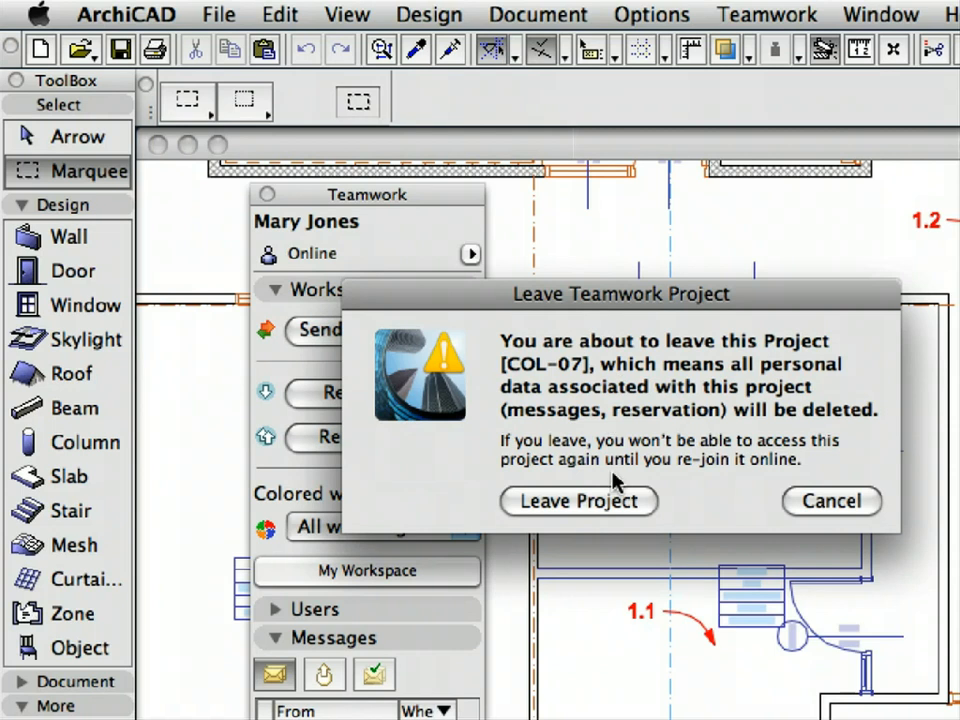
click(624, 500)
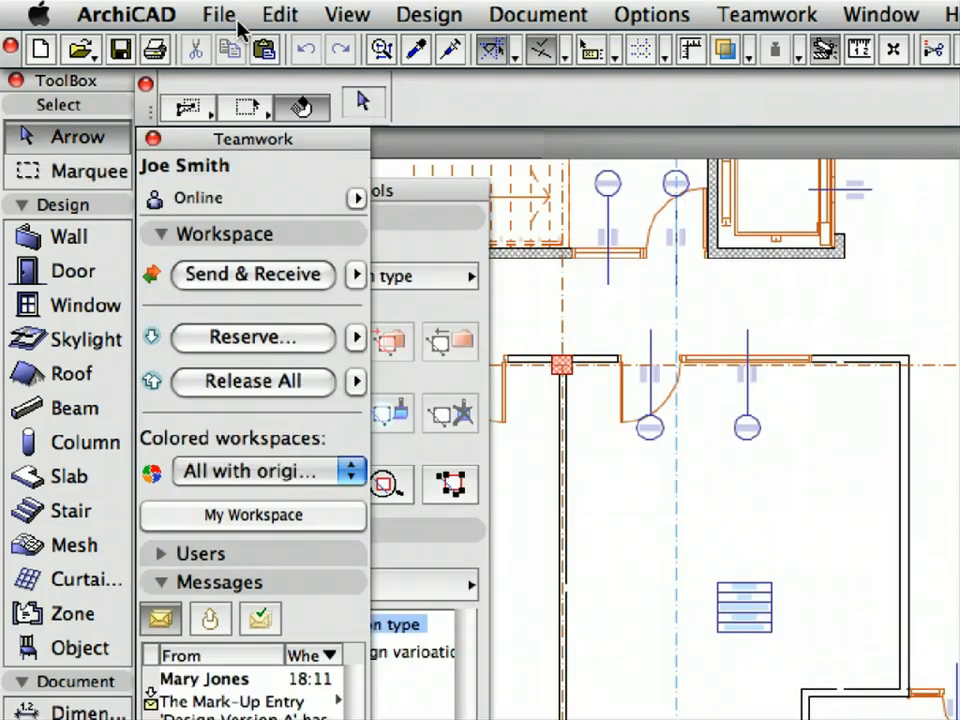
In the designer's session, leave the COL-07 Teamwork project as well.
click(218, 14)
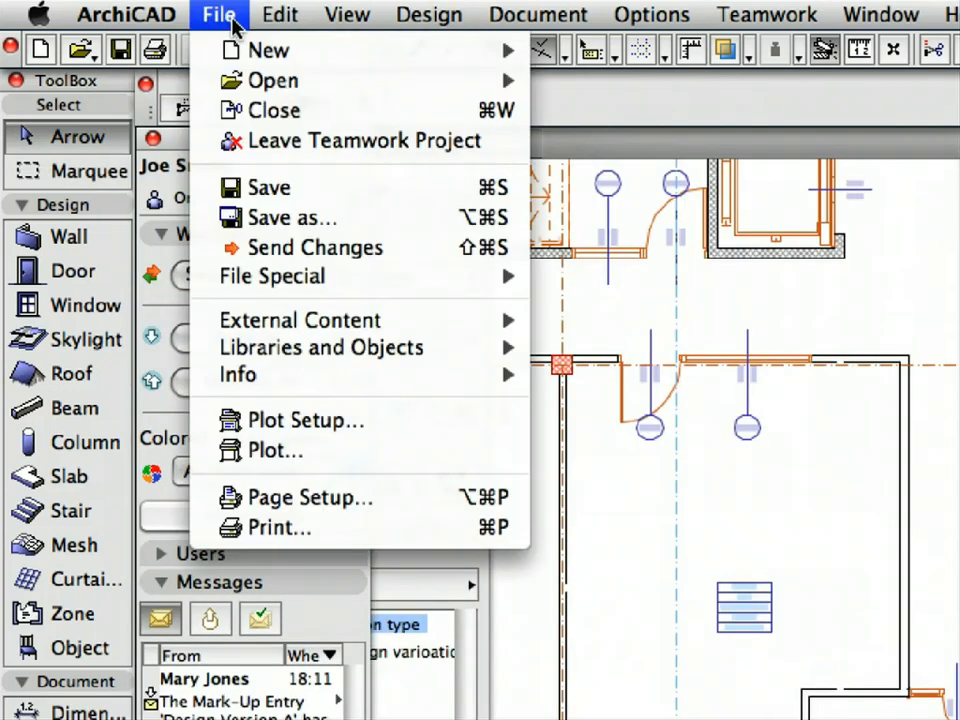
click(497, 150)
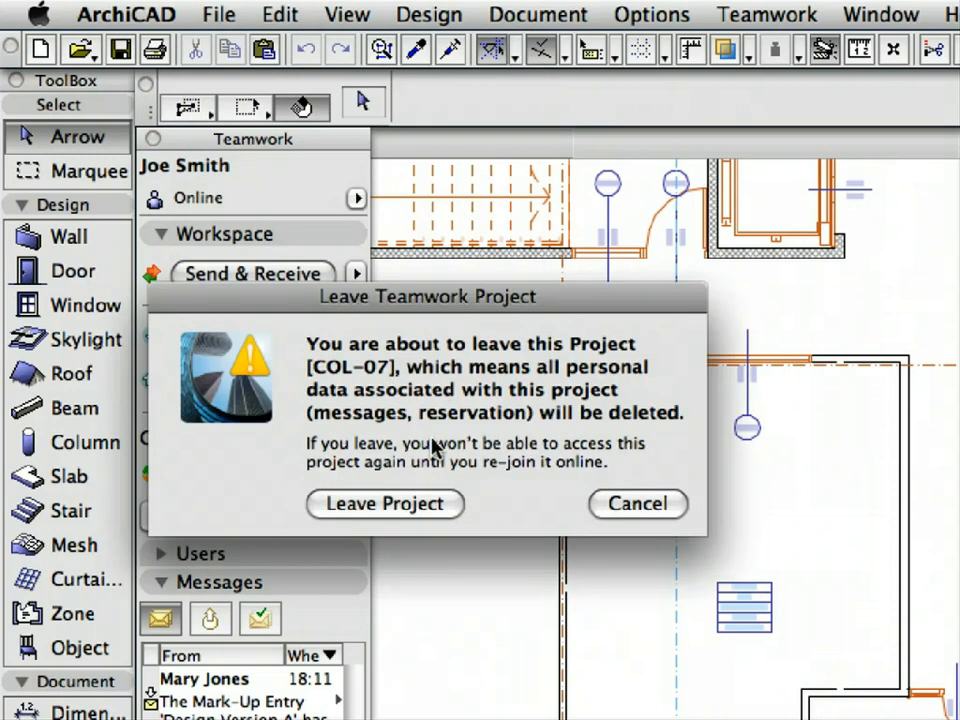
click(441, 505)
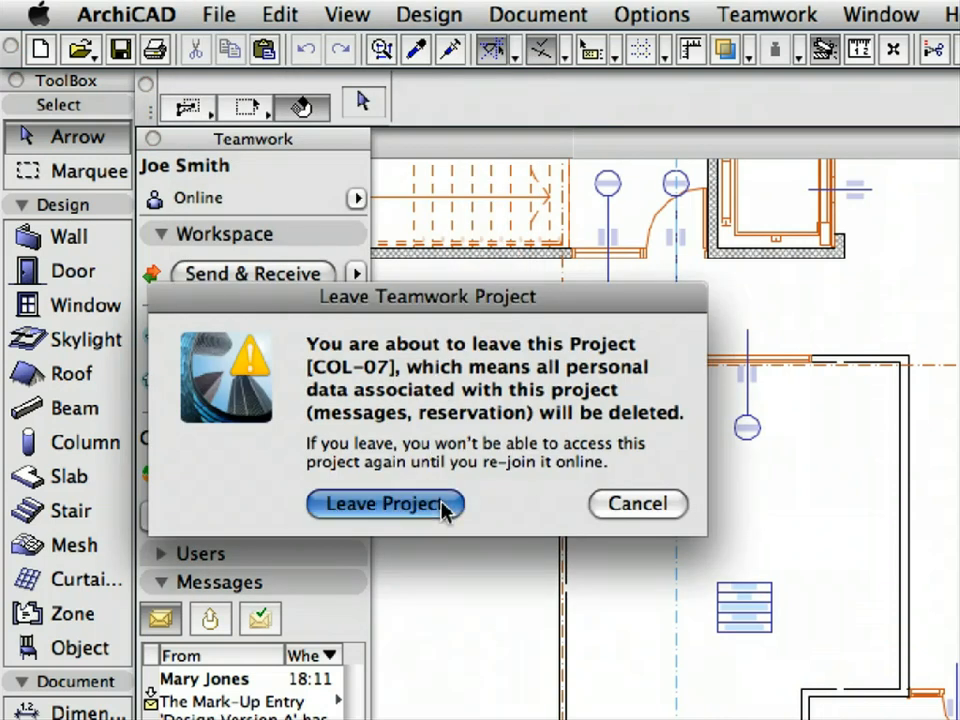